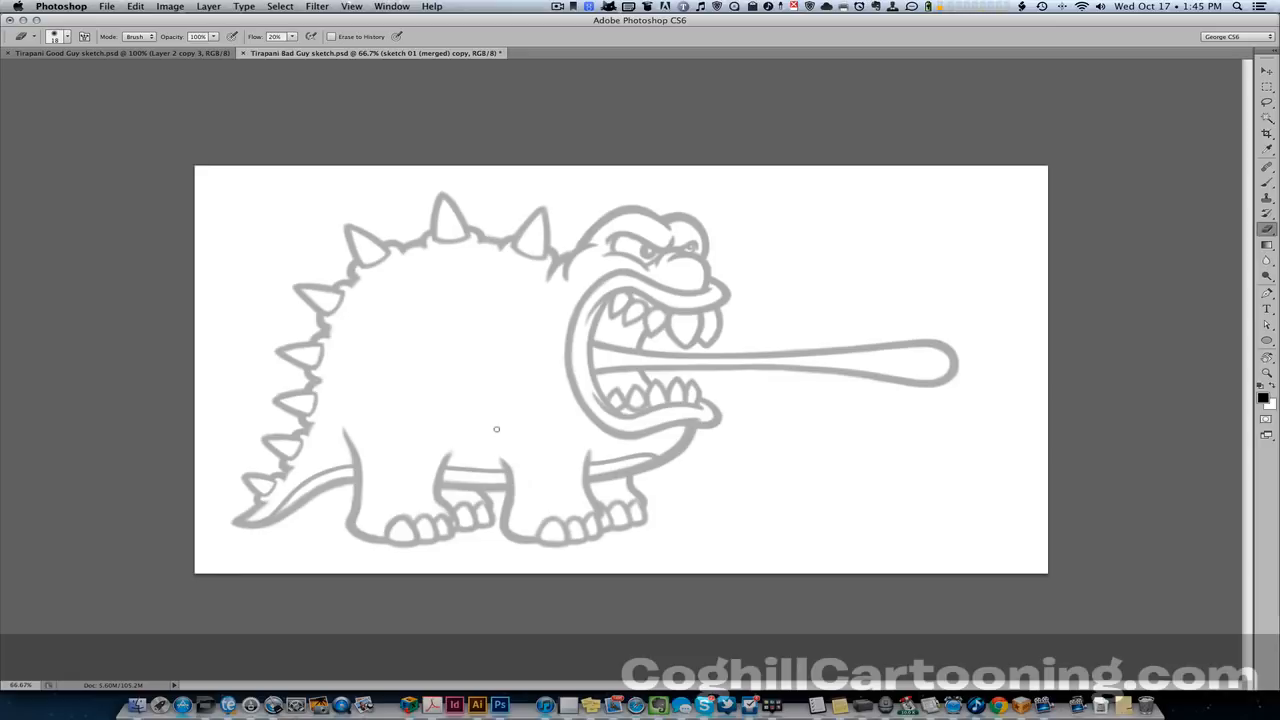
Examine the creature's mouth and head linework up close with the canvas at different rotation angles
{"action": "key", "text": "super+1"}
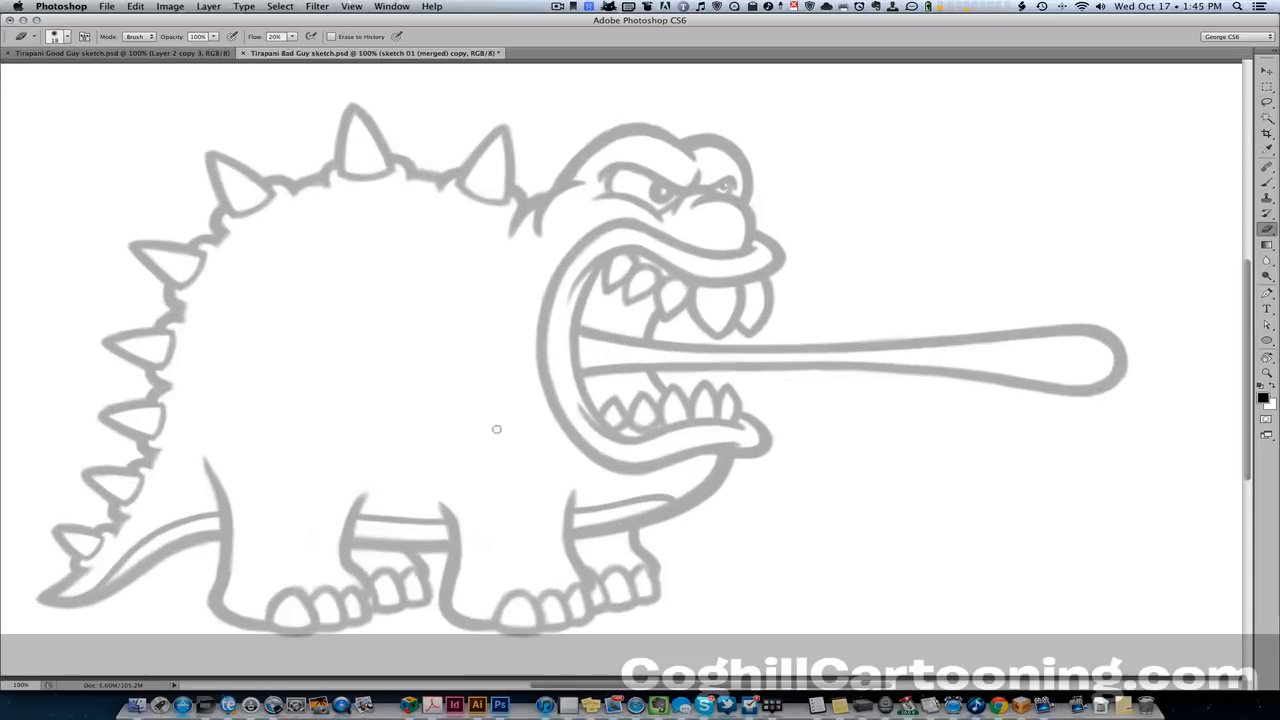
{"action": "key", "text": "super+equal"}
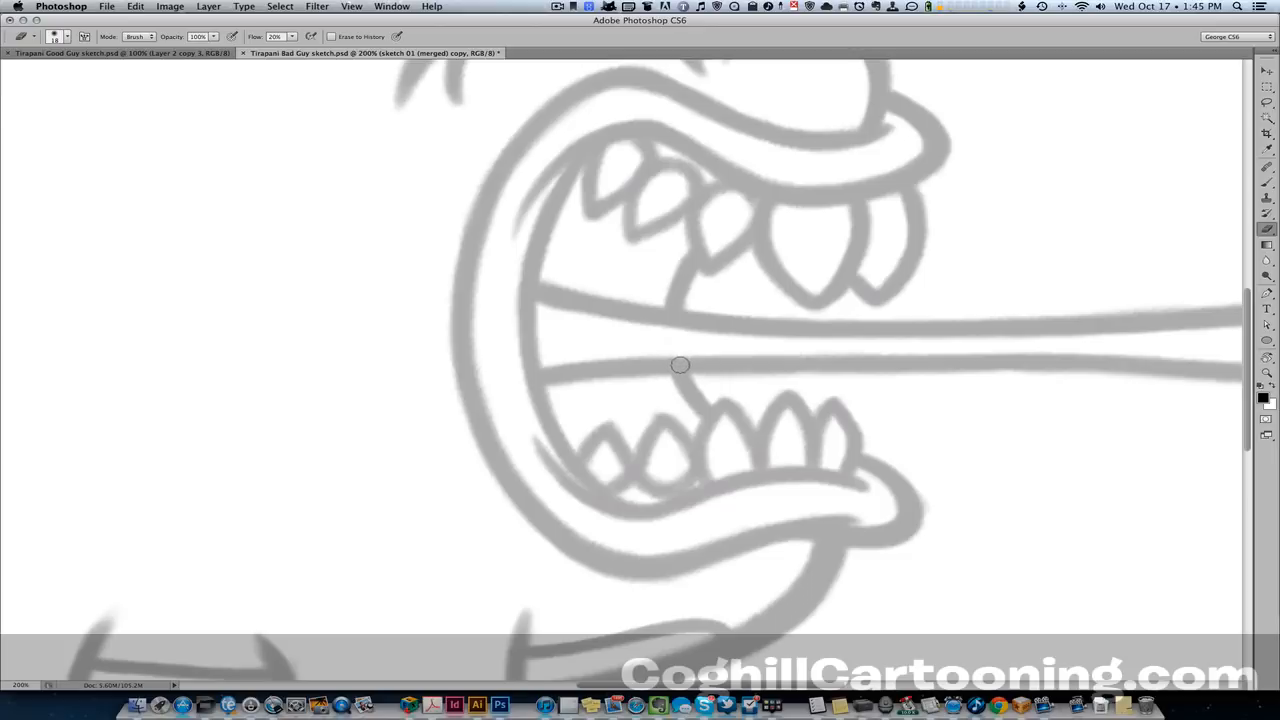
{"action": "key", "text": "z"}
{"action": "mouse_move", "coordinate": [691, 370]}
{"action": "left_mouse_down"}
{"action": "mouse_move", "coordinate": [638, 376]}
{"action": "mouse_move", "coordinate": [660, 380]}
{"action": "mouse_move", "coordinate": [625, 345]}
{"action": "mouse_move", "coordinate": [647, 322]}
{"action": "mouse_move", "coordinate": [680, 345]}
{"action": "mouse_move", "coordinate": [545, 370]}
{"action": "mouse_move", "coordinate": [770, 398]}
{"action": "mouse_move", "coordinate": [666, 403]}
{"action": "mouse_move", "coordinate": [668, 370]}
{"action": "left_mouse_up"}
{"action": "mouse_move", "coordinate": [585, 157]}
{"action": "left_mouse_down"}
{"action": "mouse_move", "coordinate": [649, 171]}
{"action": "mouse_move", "coordinate": [599, 182]}
{"action": "left_mouse_up"}
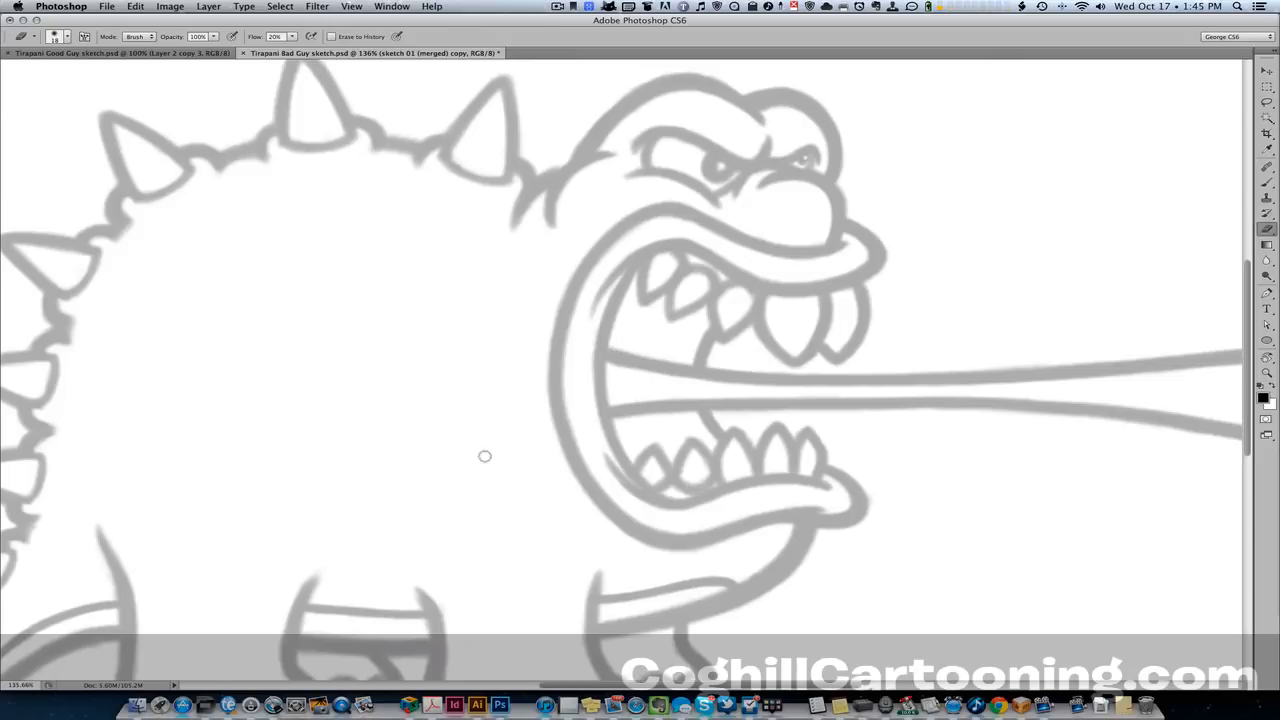
{"action": "key", "text": "r"}
{"action": "mouse_move", "coordinate": [243, 307]}
{"action": "left_mouse_down"}
{"action": "mouse_move", "coordinate": [370, 505]}
{"action": "mouse_move", "coordinate": [749, 503]}
{"action": "mouse_move", "coordinate": [609, 274]}
{"action": "mouse_move", "coordinate": [466, 320]}
{"action": "mouse_move", "coordinate": [437, 420]}
{"action": "mouse_move", "coordinate": [471, 451]}
{"action": "mouse_move", "coordinate": [389, 389]}
{"action": "mouse_move", "coordinate": [446, 477]}
{"action": "mouse_move", "coordinate": [505, 528]}
{"action": "mouse_move", "coordinate": [463, 497]}
{"action": "mouse_move", "coordinate": [457, 371]}
{"action": "mouse_move", "coordinate": [431, 440]}
{"action": "mouse_move", "coordinate": [440, 430]}
{"action": "left_mouse_up"}
{"action": "key", "text": "e"}
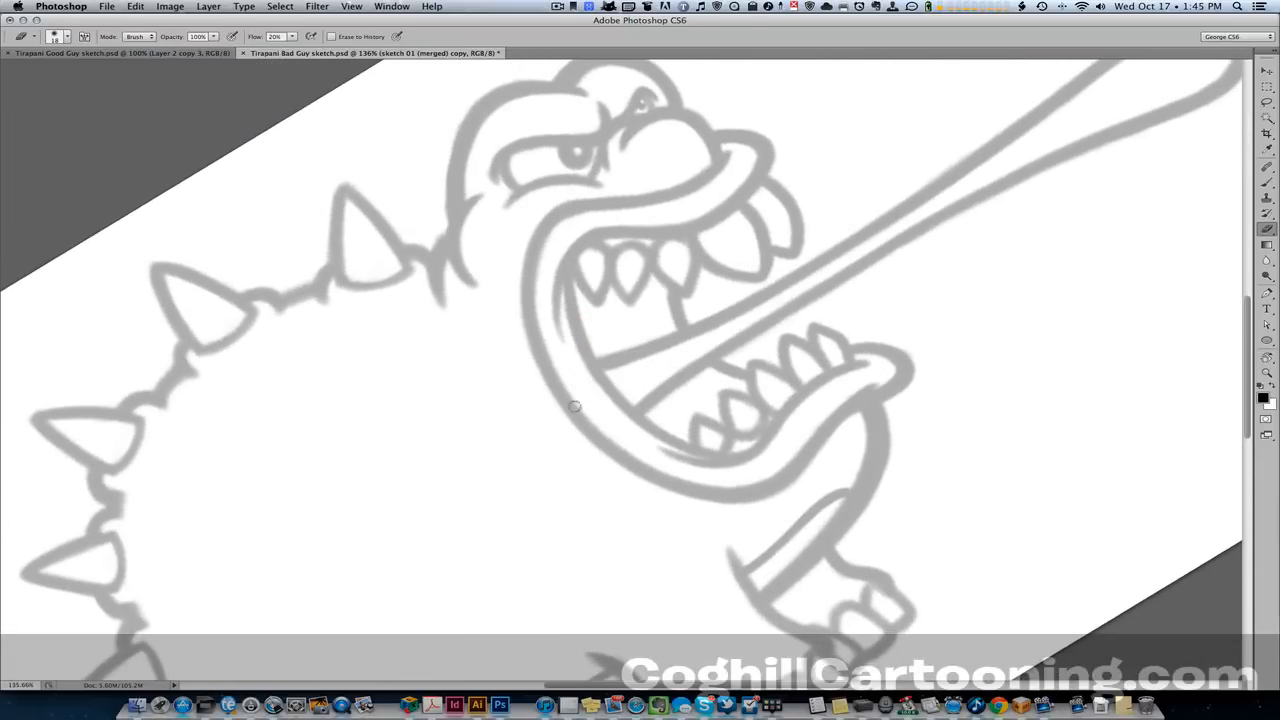
{"action": "key", "text": "Escape"}
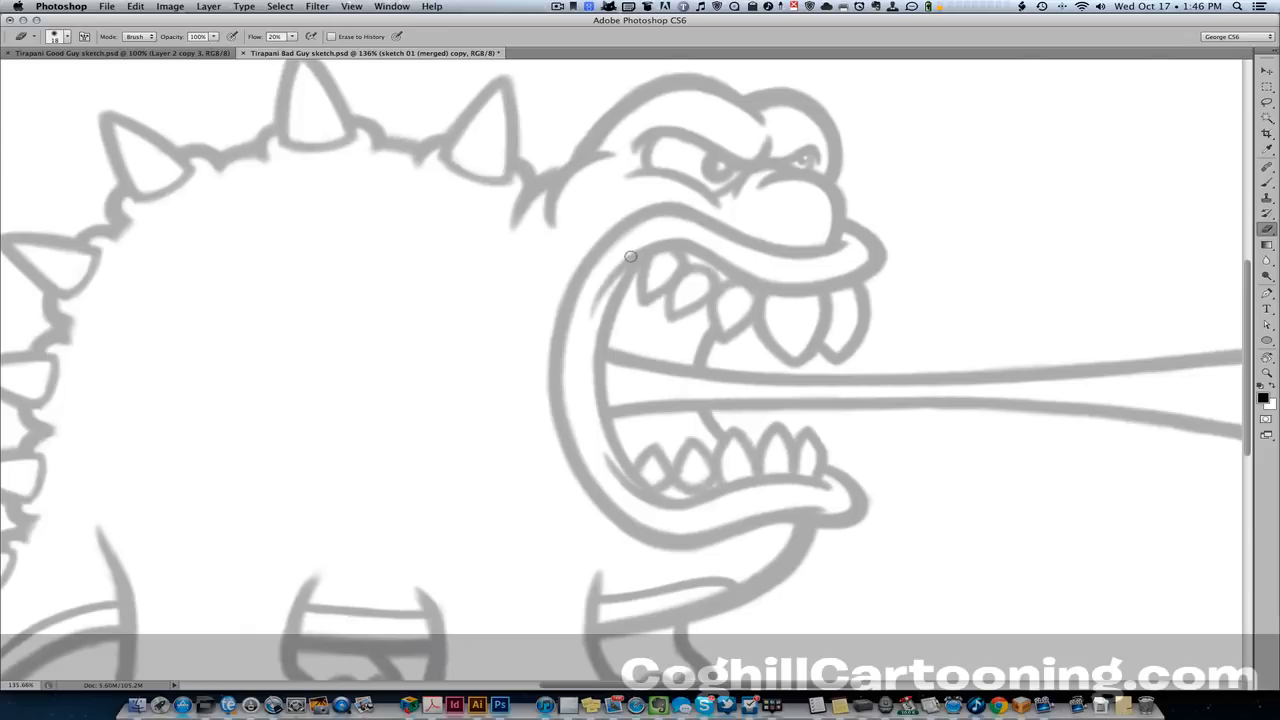
{"action": "left_click_drag", "start_coordinate": [533, 404], "coordinate": [527, 410]}
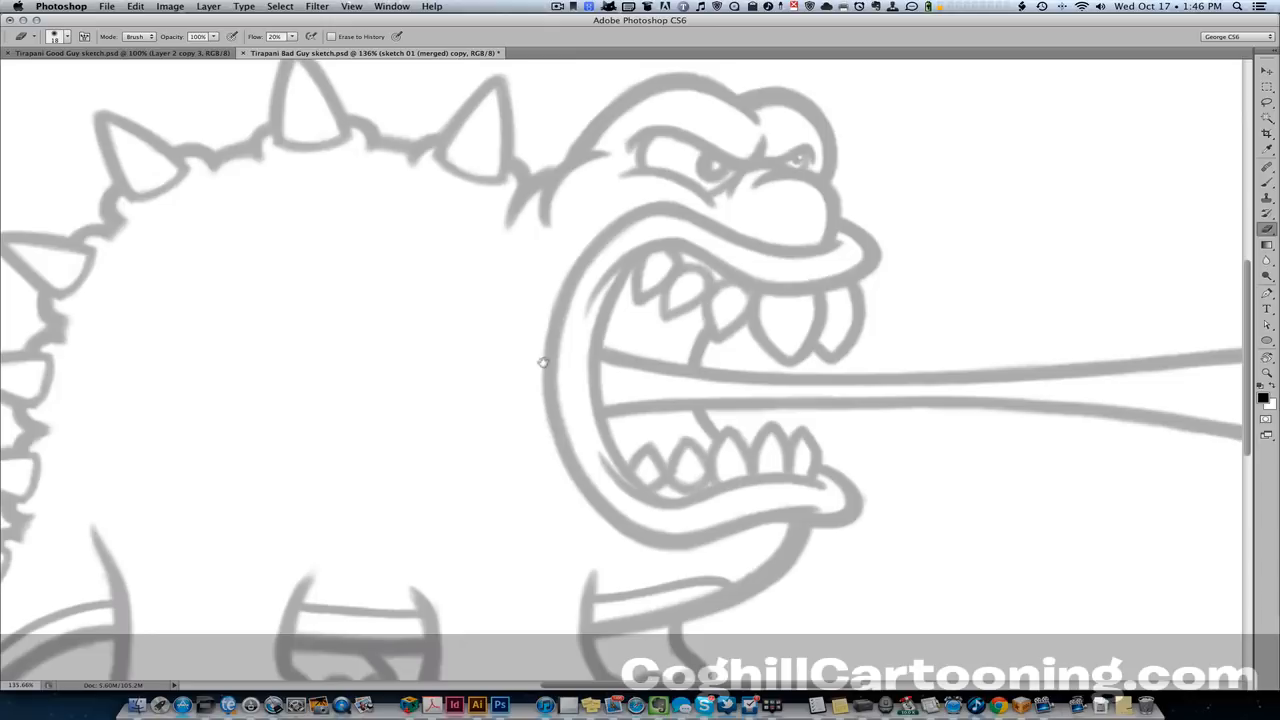
{"action": "key", "text": "super+plus"}
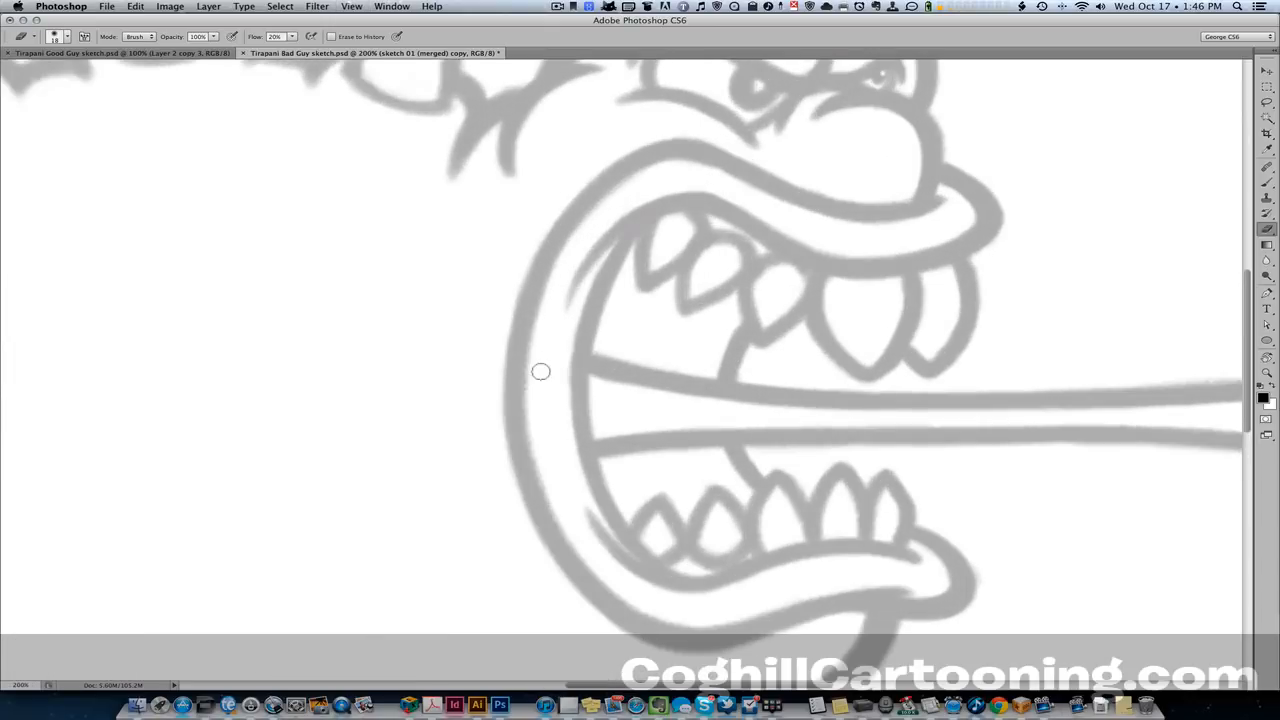
{"action": "key", "text": "r"}
{"action": "left_click_drag", "start_coordinate": [314, 408], "coordinate": [430, 557]}
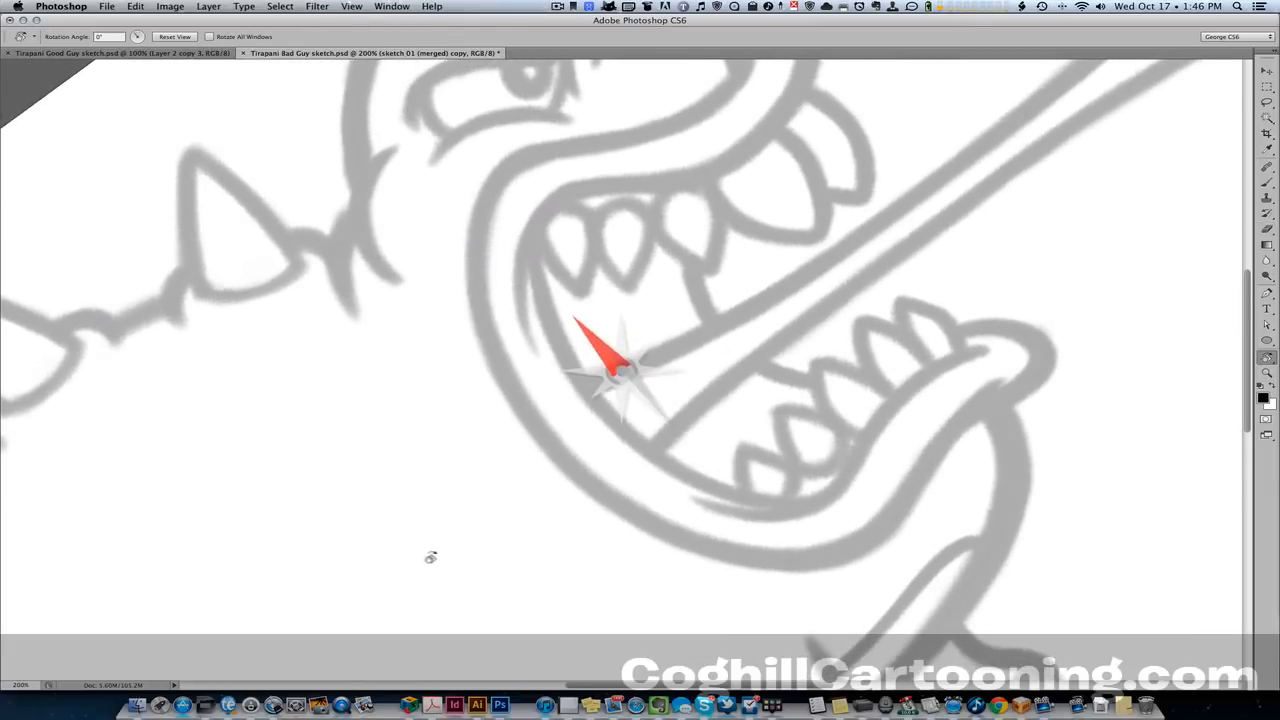
{"action": "key", "text": "e"}
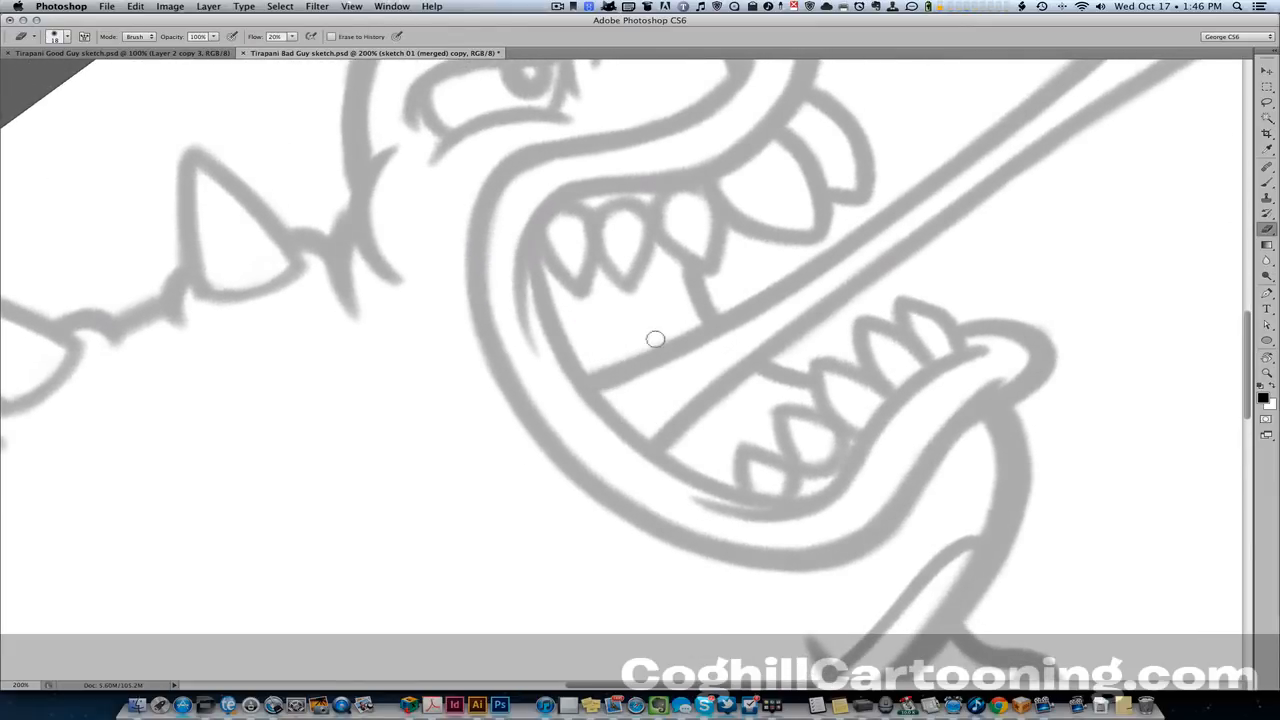
Activate the Pen tool and check its drawing modes, keeping it set to Path
{"action": "key", "text": "p"}
{"action": "left_click_drag", "start_coordinate": [605, 325], "coordinate": [457, 398]}
{"action": "scroll", "coordinate": [483, 287], "scroll_direction": "up", "scroll_amount": 5}
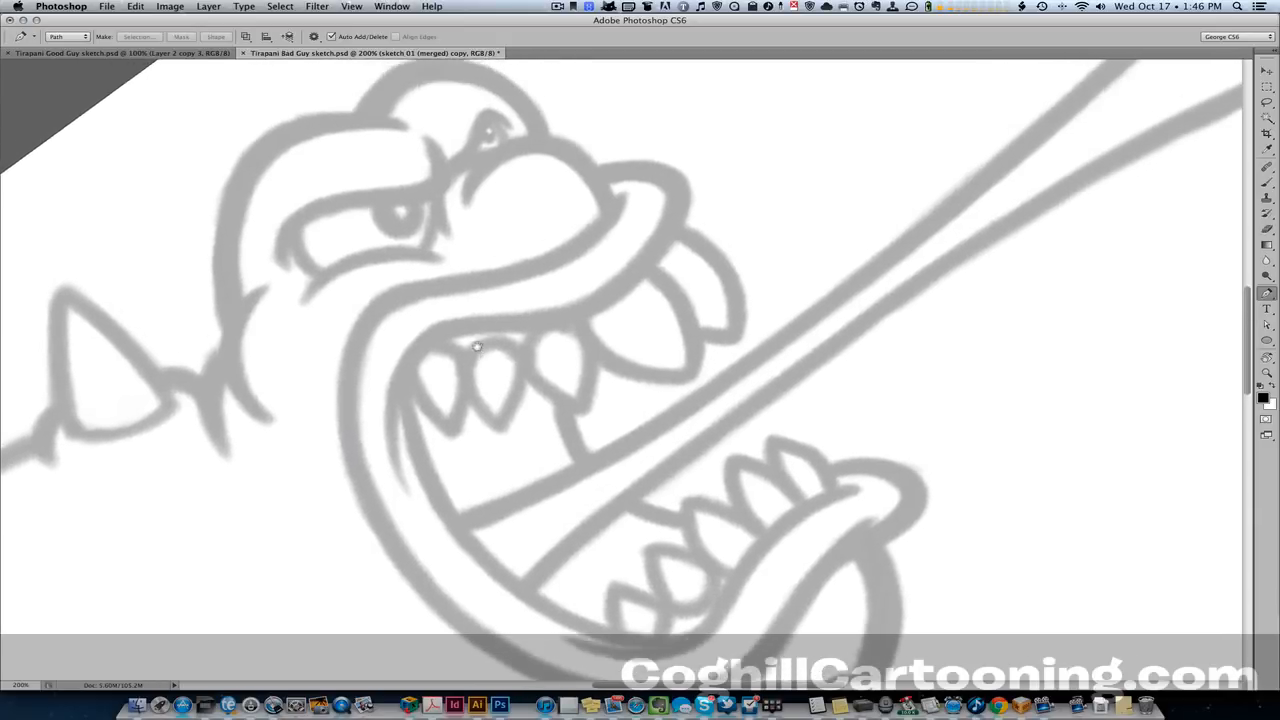
{"action": "key", "text": "r"}
{"action": "left_click_drag", "start_coordinate": [459, 305], "coordinate": [393, 240]}
{"action": "key", "text": "p"}
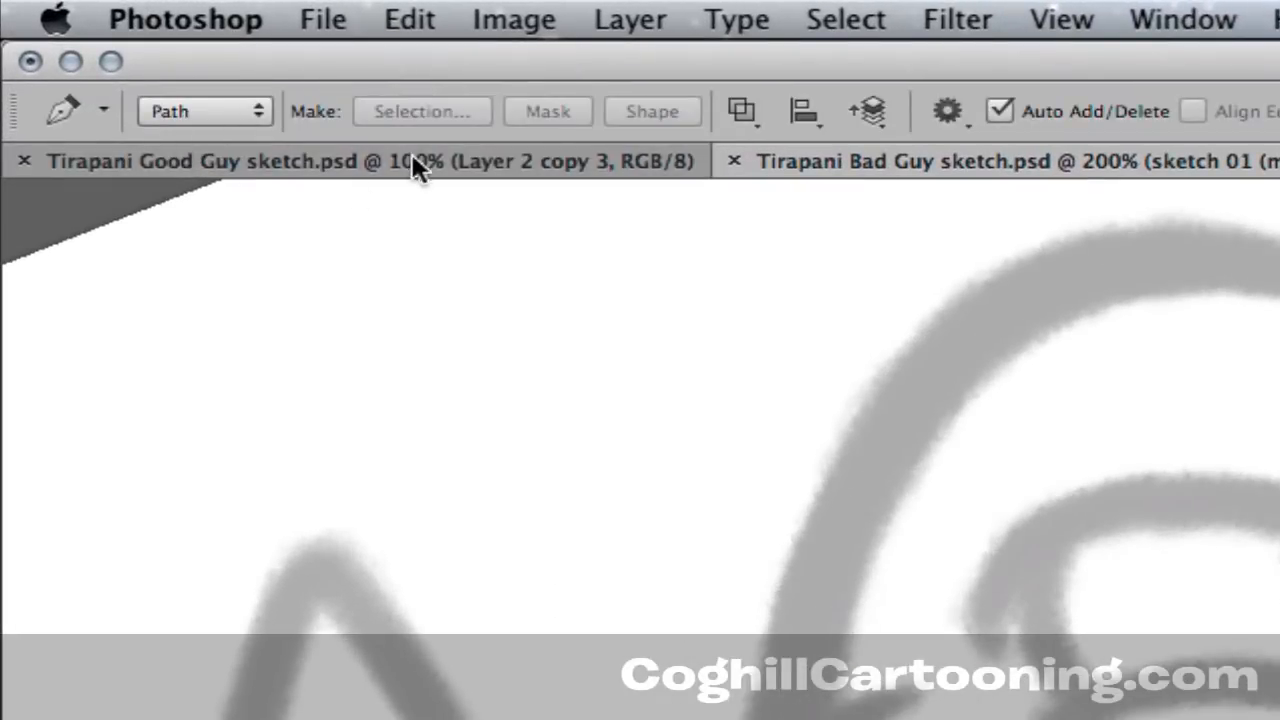
{"action": "left_click", "coordinate": [250, 106]}
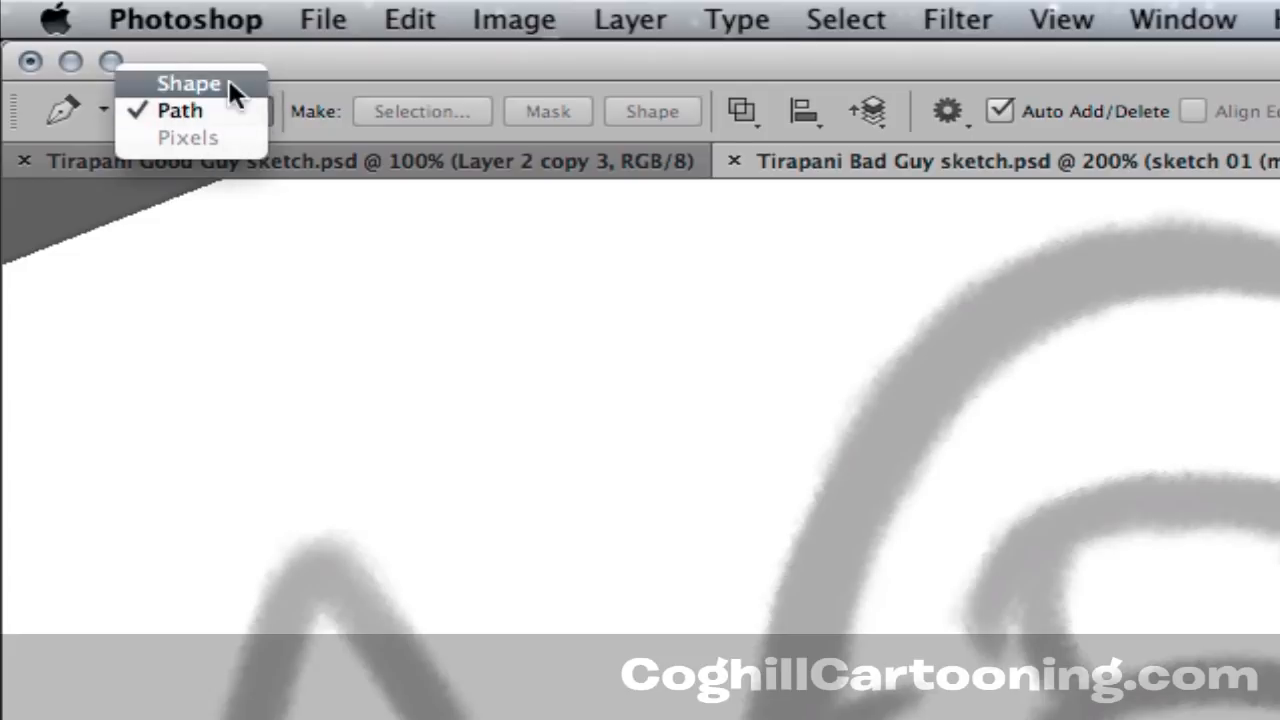
{"action": "left_click", "coordinate": [309, 78]}
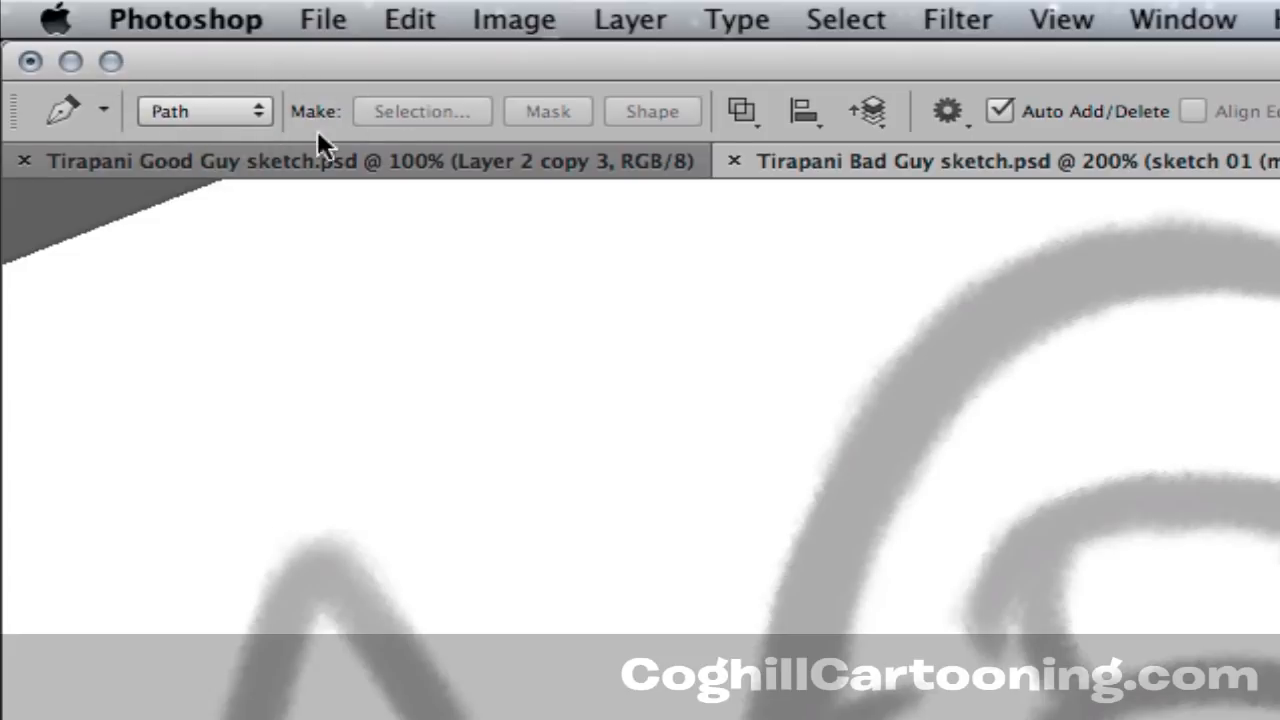
{"action": "left_click", "coordinate": [247, 108]}
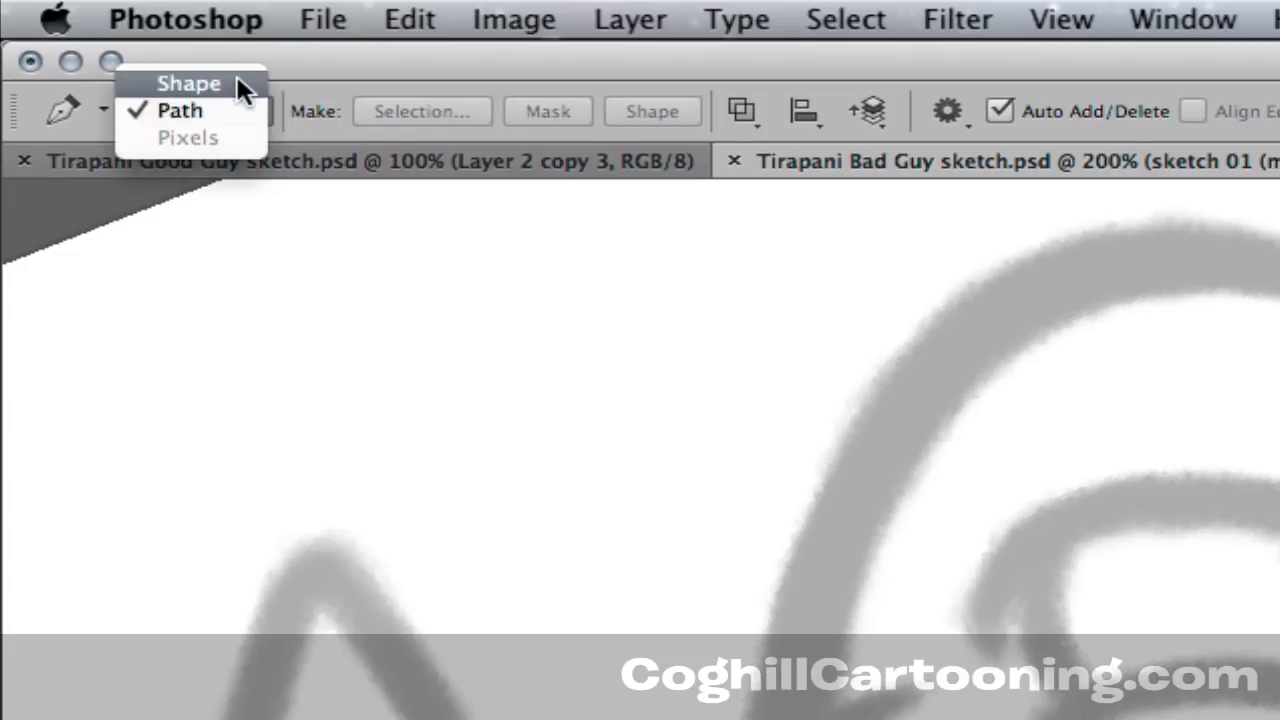
{"action": "left_click", "coordinate": [765, 598]}
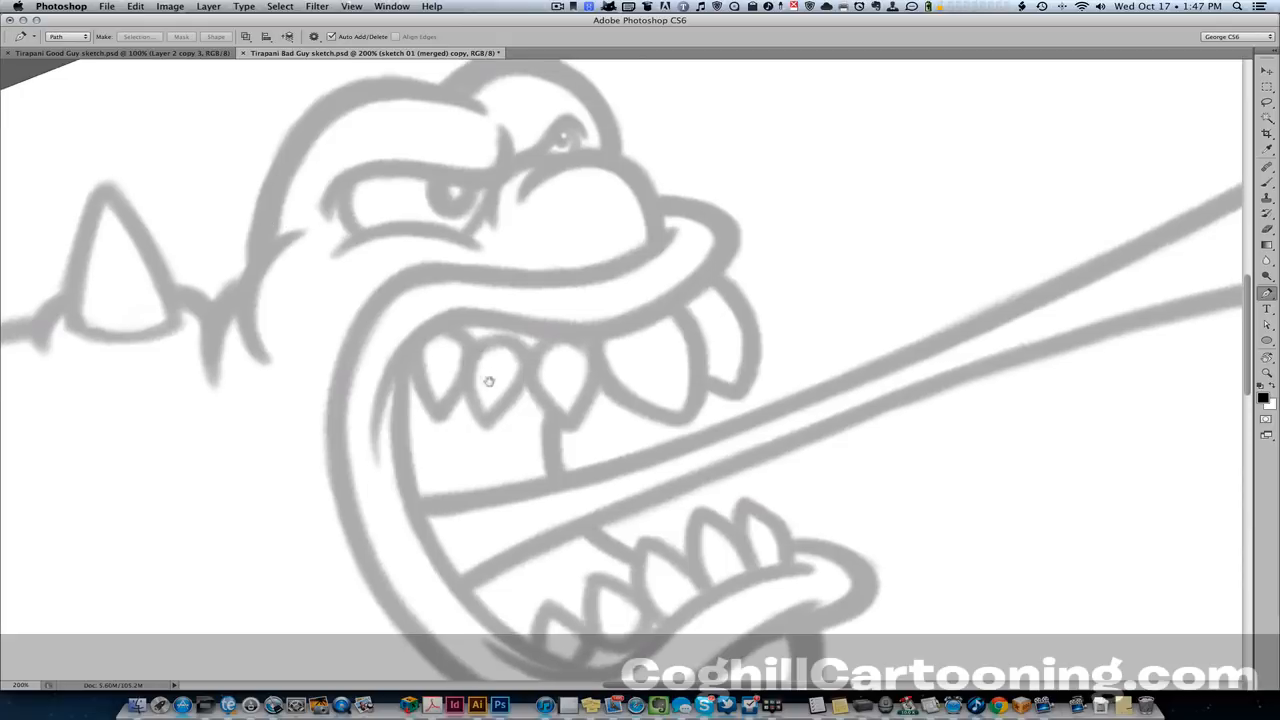
{"action": "left_click_drag", "start_coordinate": [486, 366], "coordinate": [509, 420]}
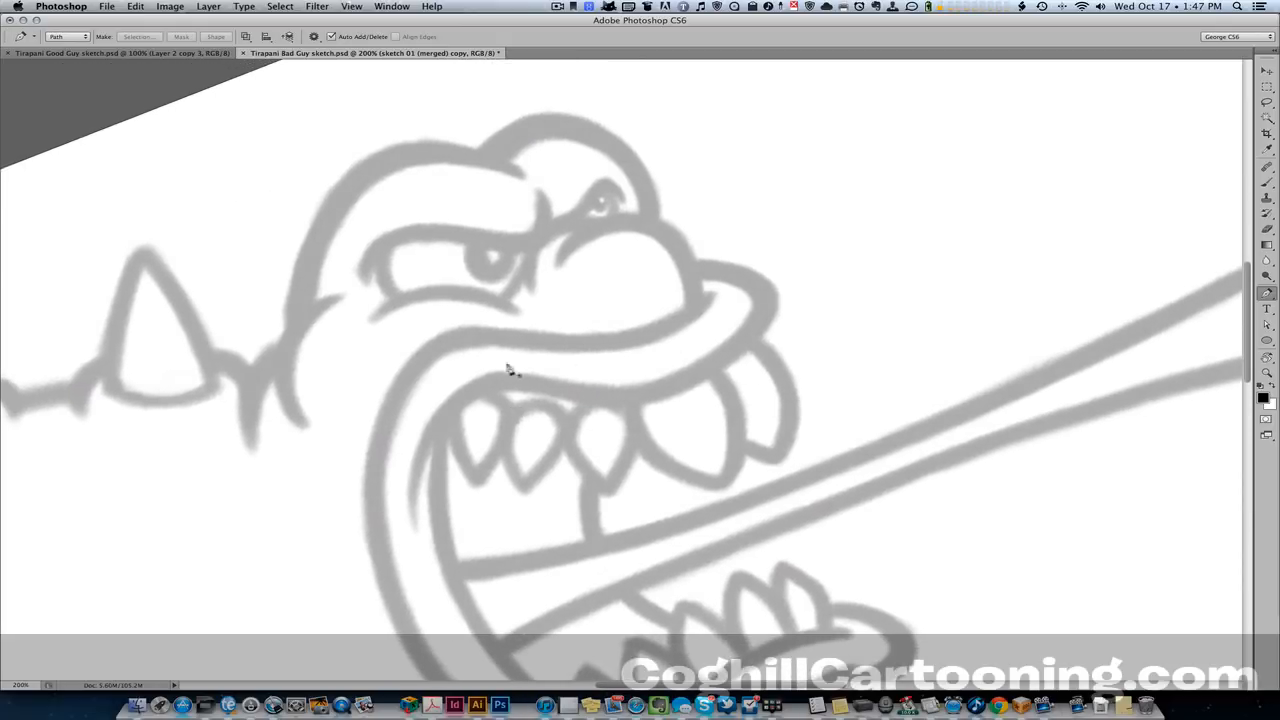
{"action": "mouse_move", "coordinate": [427, 443]}
{"action": "left_mouse_down"}
{"action": "mouse_move", "coordinate": [457, 409]}
{"action": "mouse_move", "coordinate": [475, 415]}
{"action": "left_mouse_up"}
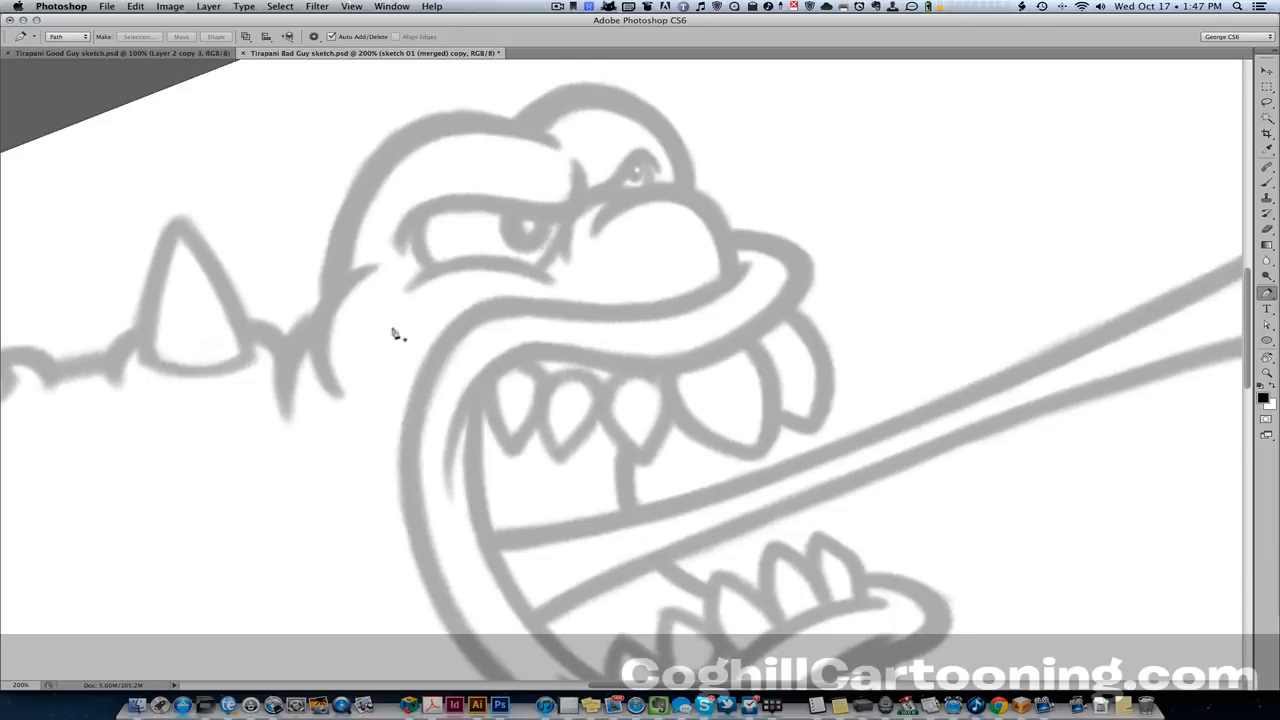
{"action": "left_click_drag", "start_coordinate": [500, 364], "coordinate": [489, 371]}
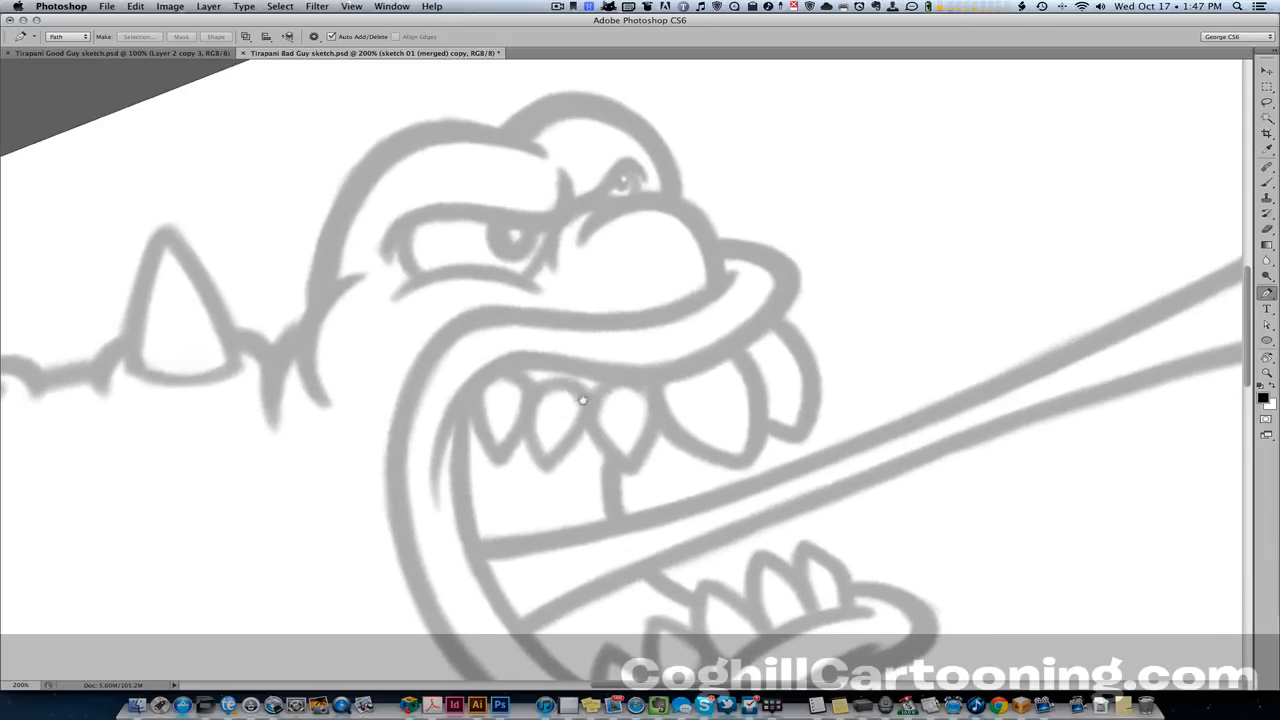
{"action": "left_click_drag", "start_coordinate": [583, 400], "coordinate": [559, 396]}
{"action": "mouse_move", "coordinate": [672, 303]}
{"action": "left_mouse_down"}
{"action": "mouse_move", "coordinate": [638, 307]}
{"action": "mouse_move", "coordinate": [627, 326]}
{"action": "mouse_move", "coordinate": [686, 329]}
{"action": "left_mouse_up"}
{"action": "key", "text": "r"}
{"action": "left_click_drag", "start_coordinate": [387, 382], "coordinate": [400, 487]}
{"action": "key", "text": "p"}
{"action": "key", "text": "r"}
{"action": "key", "text": "p"}
Try tracing the outer edge of the creature's nose with a curved path from the mouth line to the tapered tip
{"action": "left_click_drag", "start_coordinate": [491, 394], "coordinate": [543, 430]}
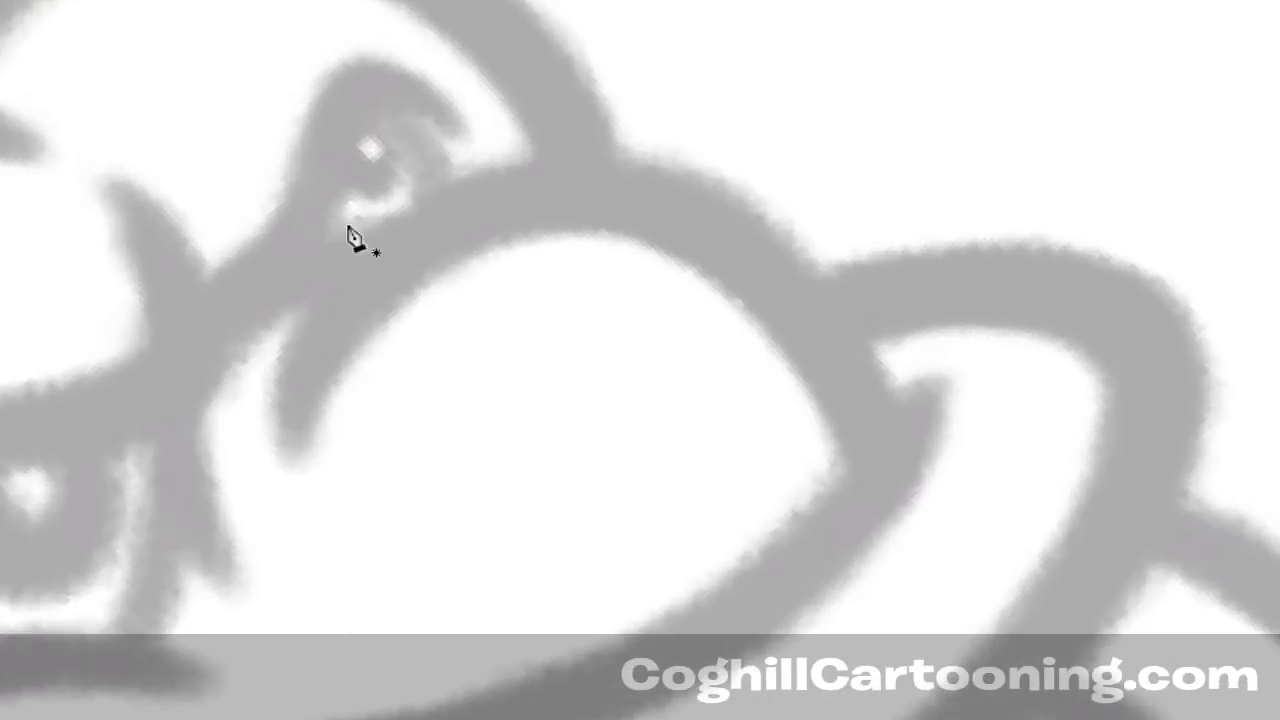
{"action": "left_click_drag", "start_coordinate": [654, 391], "coordinate": [820, 420]}
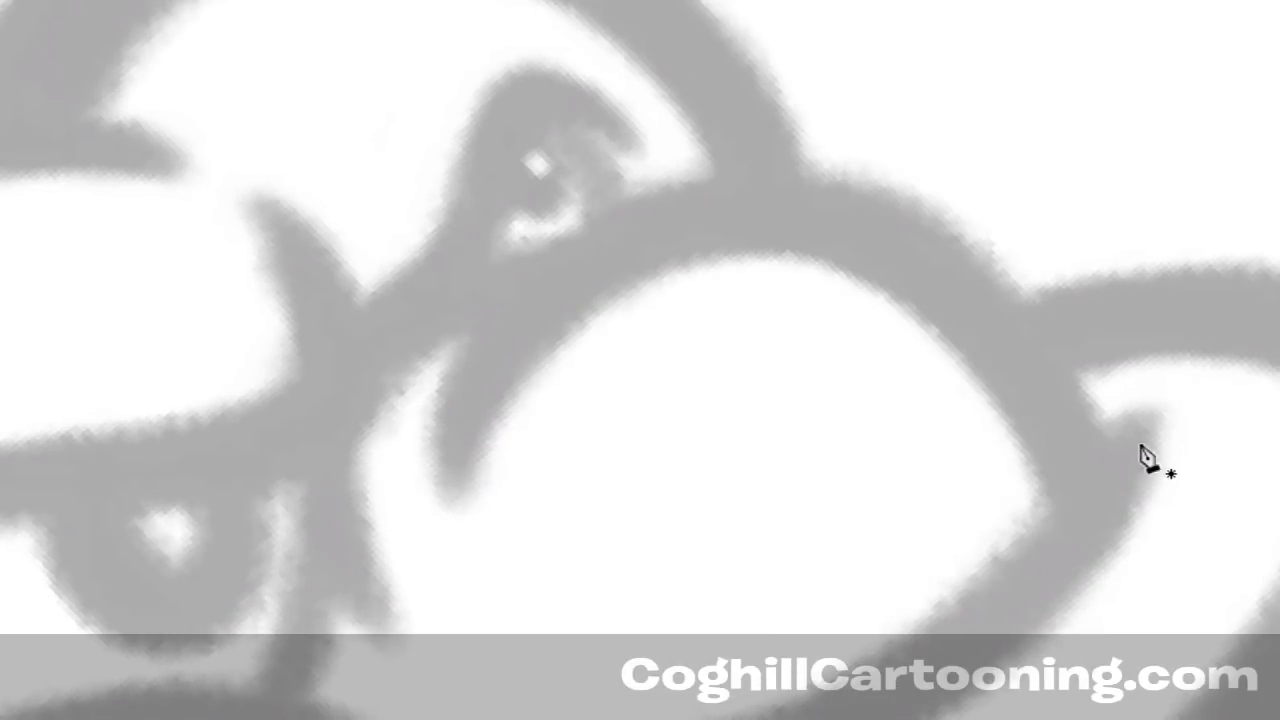
{"action": "left_click", "coordinate": [1124, 468]}
{"action": "mouse_move", "coordinate": [860, 182]}
{"action": "left_mouse_down"}
{"action": "mouse_move", "coordinate": [666, 153]}
{"action": "mouse_move", "coordinate": [702, 145]}
{"action": "mouse_move", "coordinate": [673, 136]}
{"action": "left_mouse_up"}
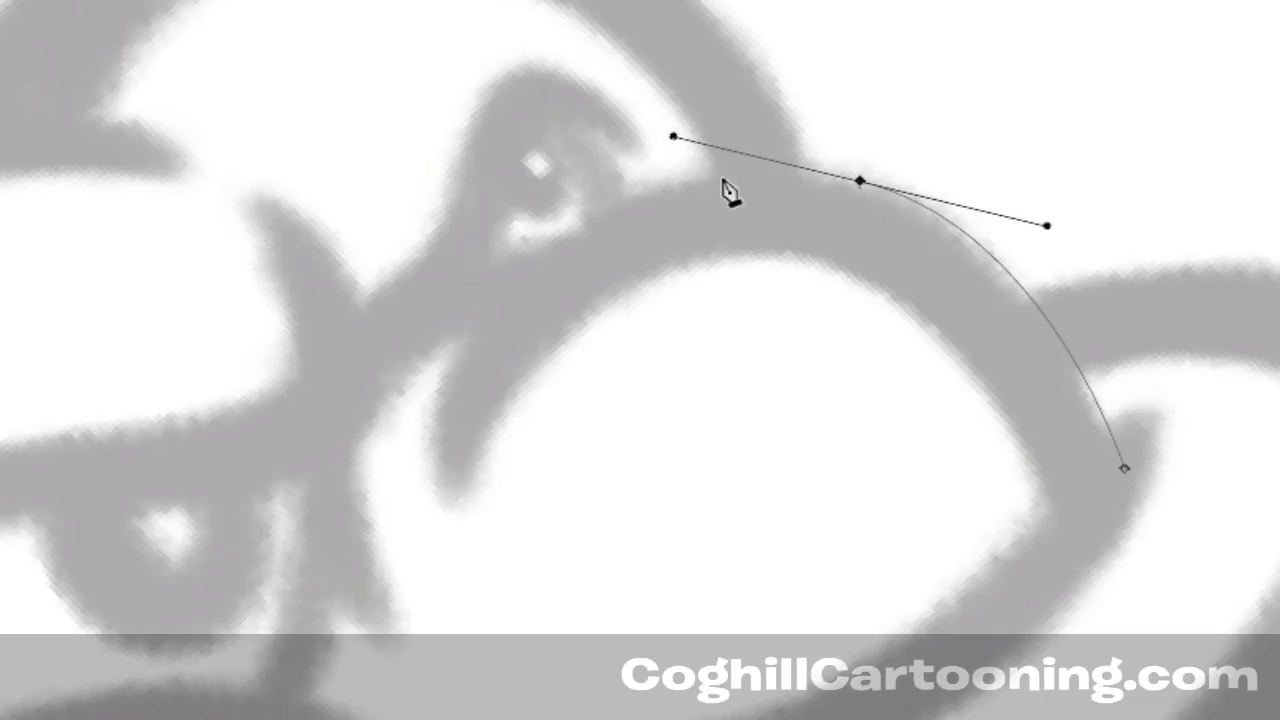
{"action": "left_click_drag", "start_coordinate": [463, 345], "coordinate": [424, 438]}
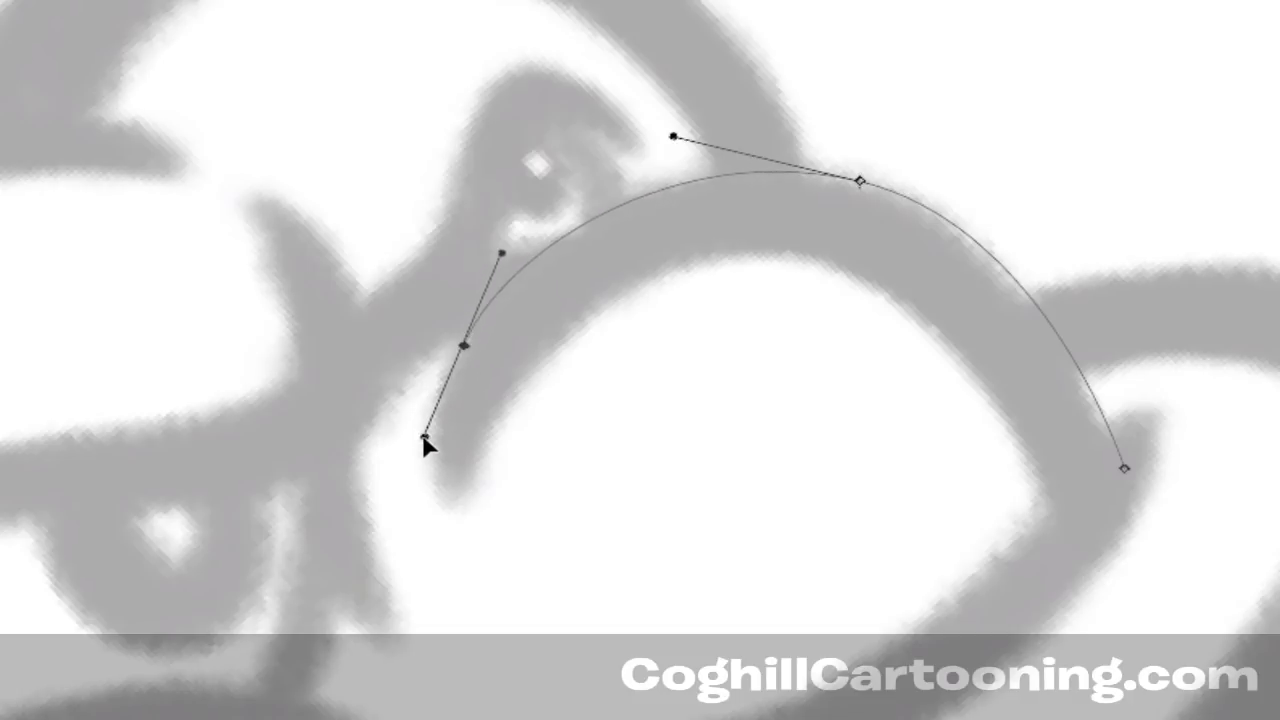
{"action": "left_click_drag", "start_coordinate": [454, 507], "coordinate": [472, 508]}
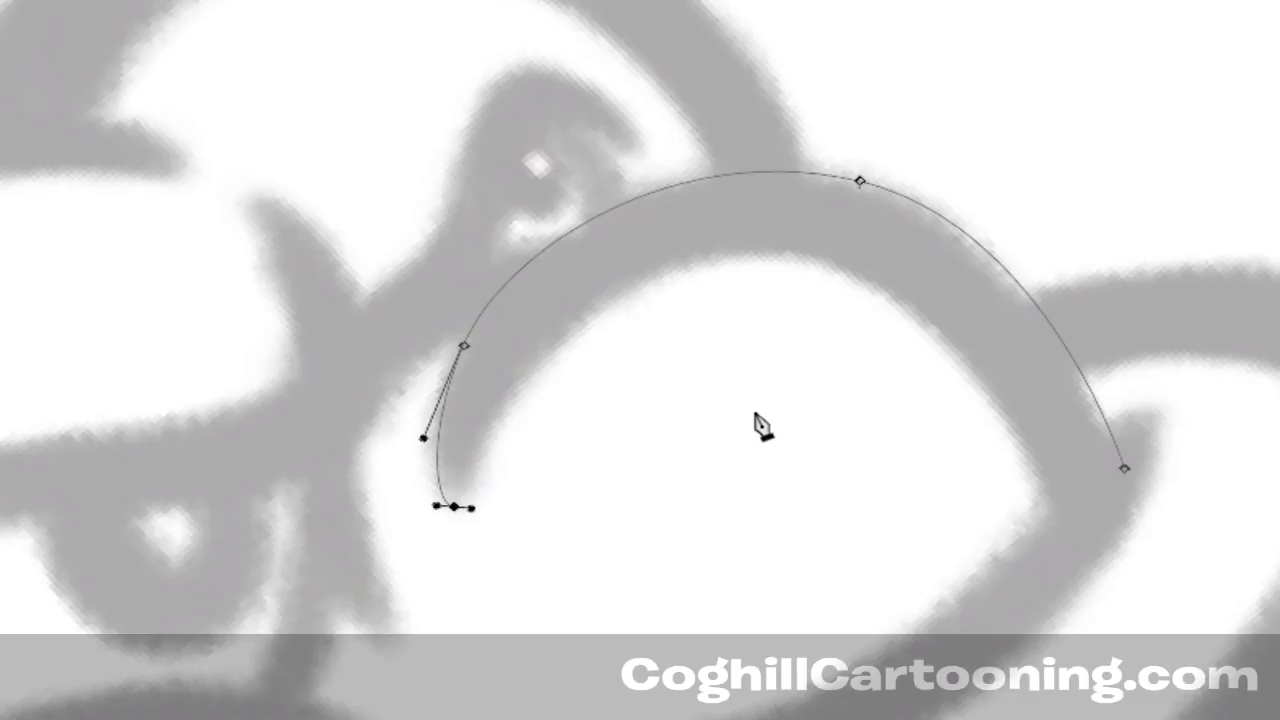
{"action": "key", "text": "Return"}
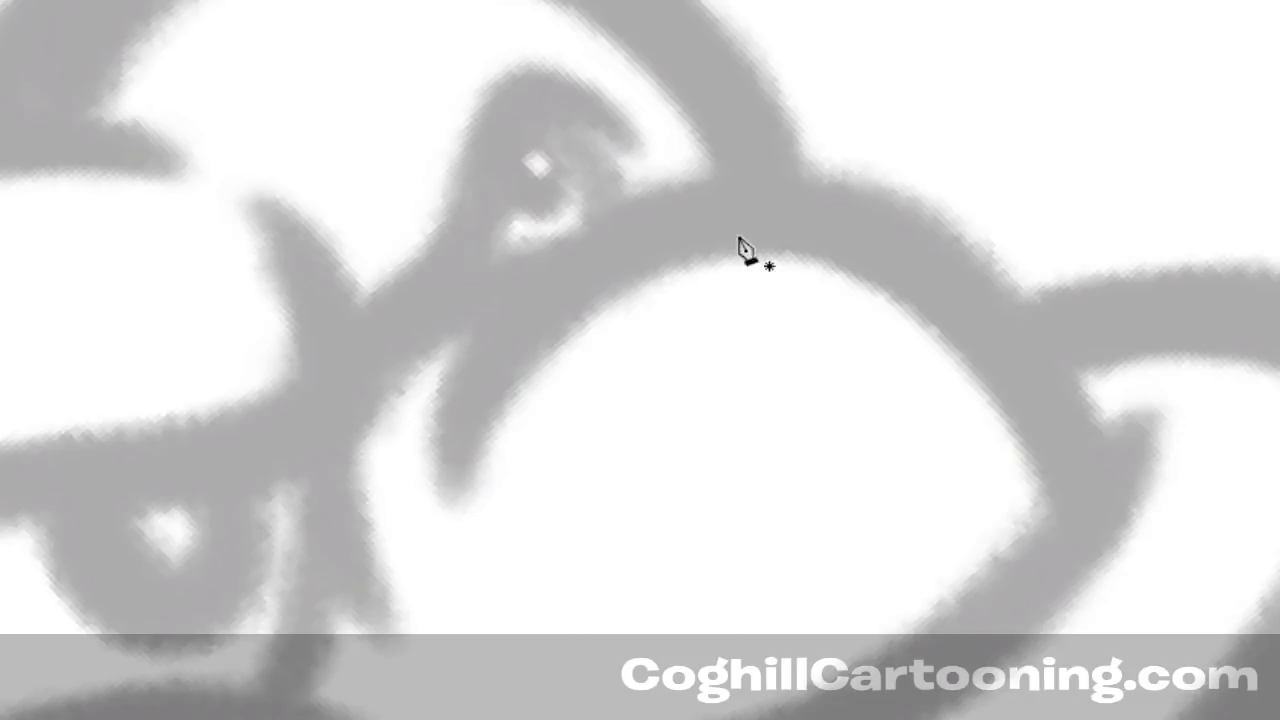
Trace a new curved path along the nose's outer edge, starting where the nose line meets the upper lip
{"action": "key", "text": "shift+h"}
{"action": "left_click_drag", "start_coordinate": [275, 342], "coordinate": [1279, 413]}
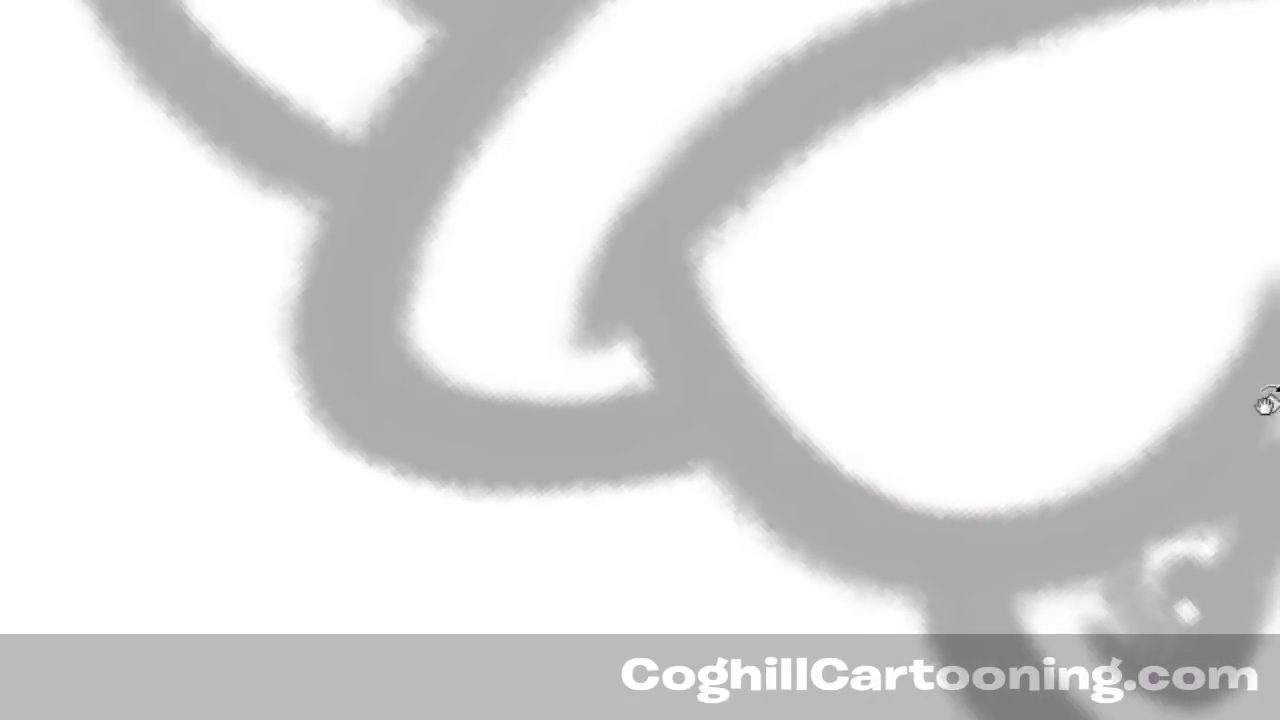
{"action": "left_click", "coordinate": [615, 296]}
{"action": "left_click_drag", "start_coordinate": [874, 586], "coordinate": [1067, 626]}
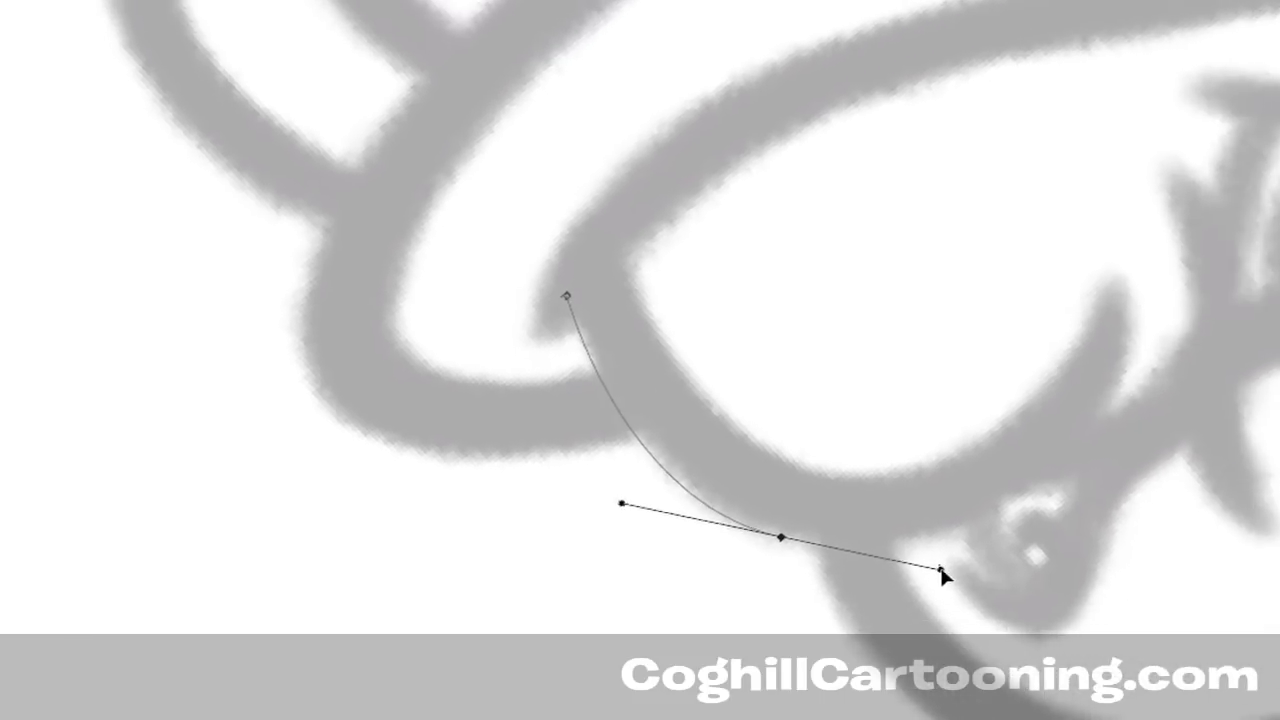
{"action": "key", "text": "r"}
{"action": "left_click_drag", "start_coordinate": [454, 537], "coordinate": [791, 327]}
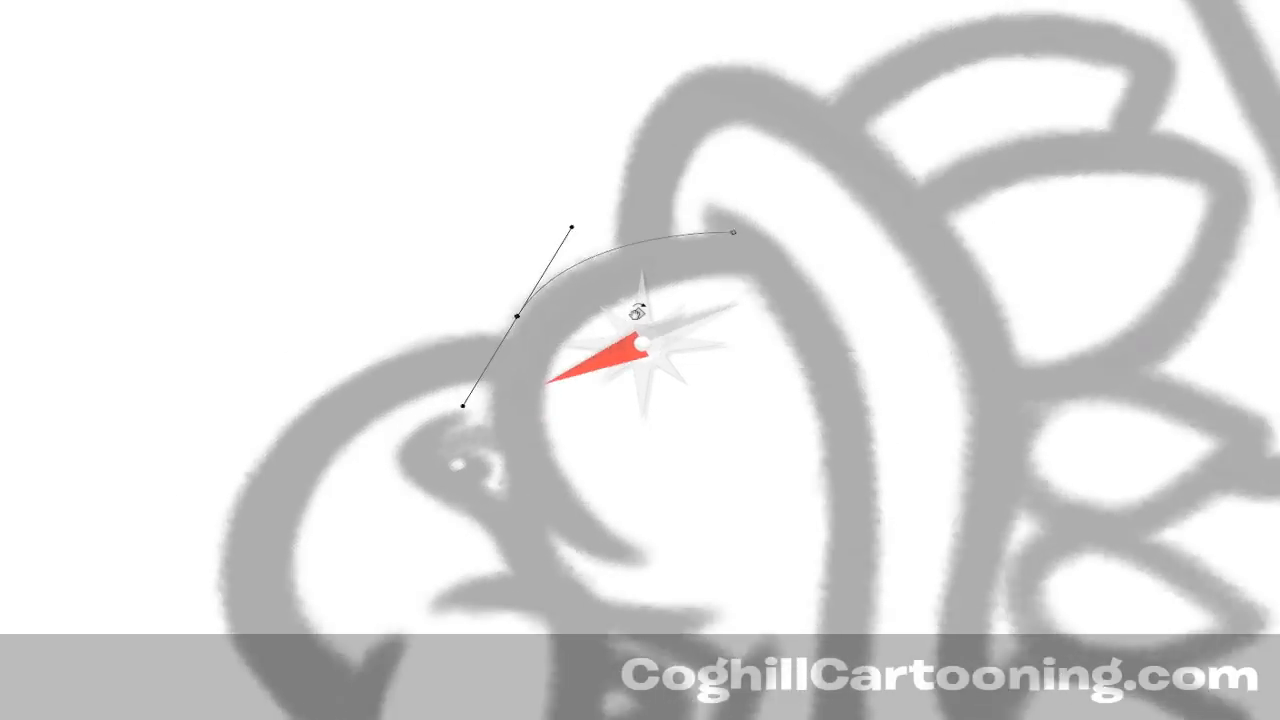
{"action": "left_click_drag", "start_coordinate": [636, 312], "coordinate": [647, 313]}
{"action": "left_click_drag", "start_coordinate": [491, 478], "coordinate": [521, 527]}
Round the path around the nose line's tapered tip and bring it back along the inner edge
{"action": "key", "text": "ctrl+z"}
{"action": "left_click_drag", "start_coordinate": [592, 559], "coordinate": [608, 549]}
{"action": "key", "text": "ctrl+z"}
{"action": "left_click_drag", "start_coordinate": [597, 562], "coordinate": [610, 556]}
{"action": "left_click_drag", "start_coordinate": [613, 607], "coordinate": [620, 206]}
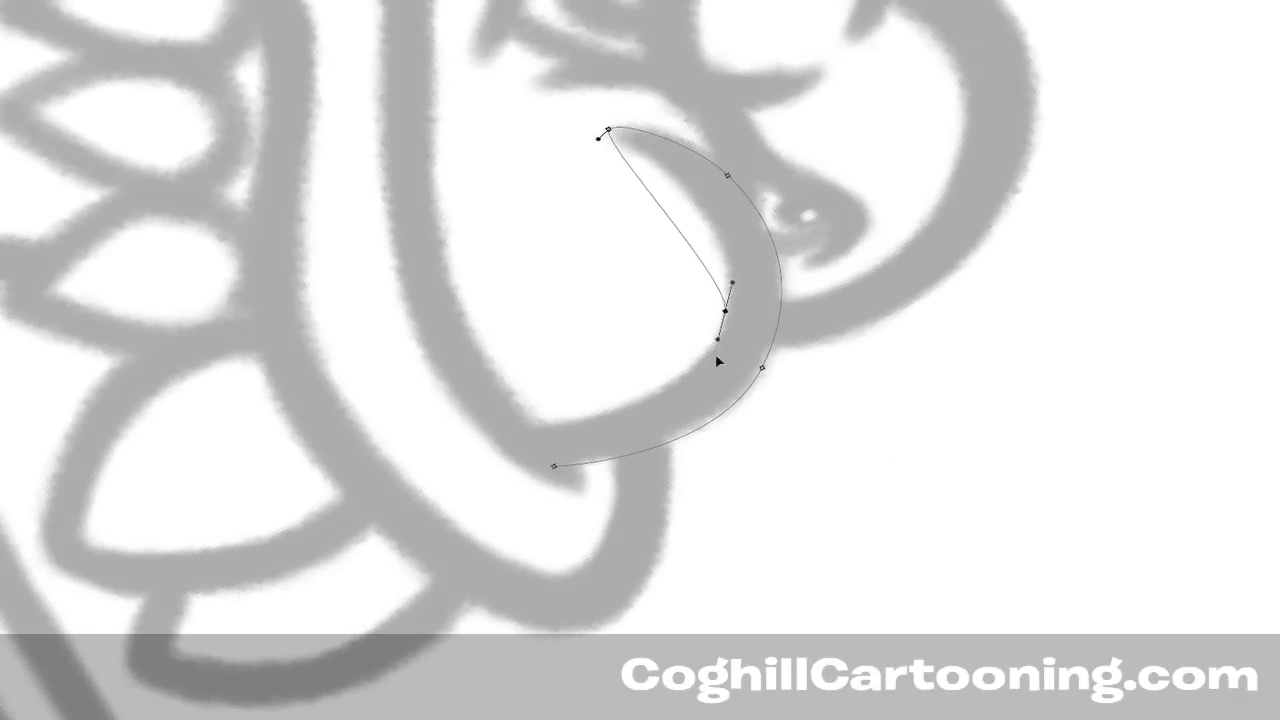
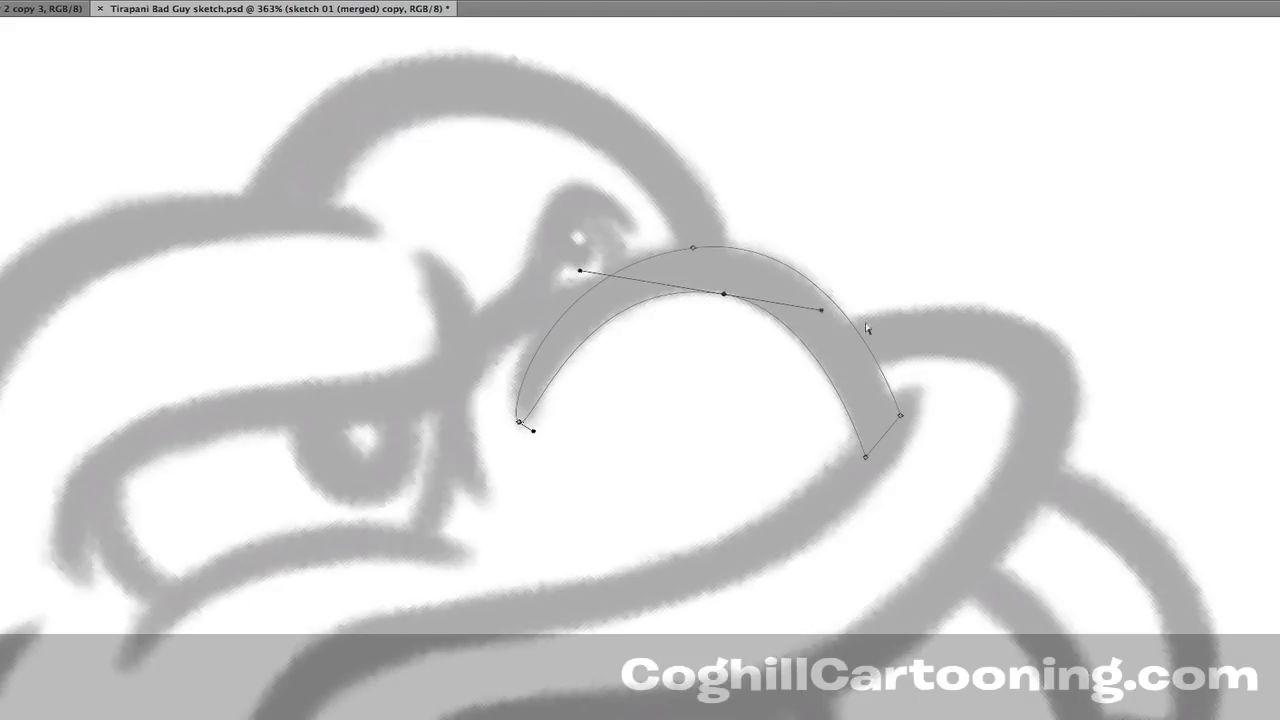
Adjust the curve handle of the top outer anchor so the nose path follows the sketched line more closely
{"action": "left_click", "coordinate": [693, 247]}
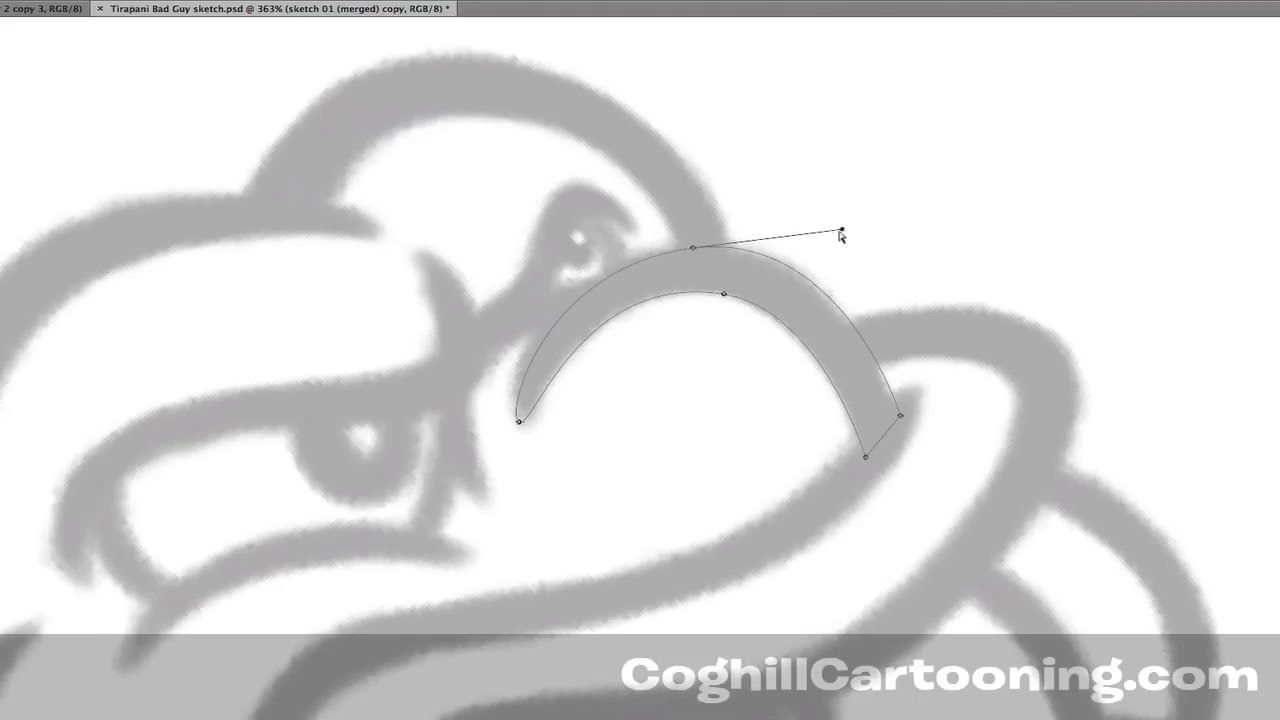
{"action": "left_click_drag", "start_coordinate": [841, 231], "coordinate": [836, 235]}
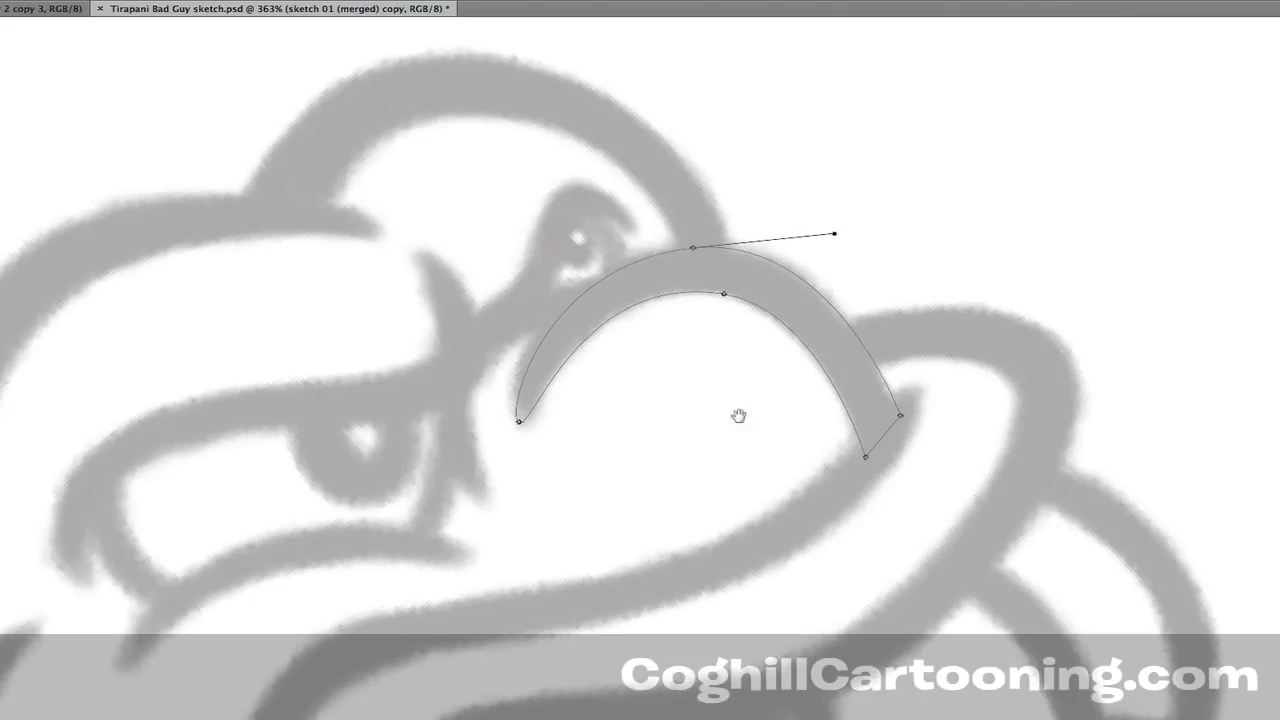
{"action": "left_click_drag", "start_coordinate": [737, 414], "coordinate": [609, 457]}
{"action": "left_click_drag", "start_coordinate": [640, 551], "coordinate": [513, 466]}
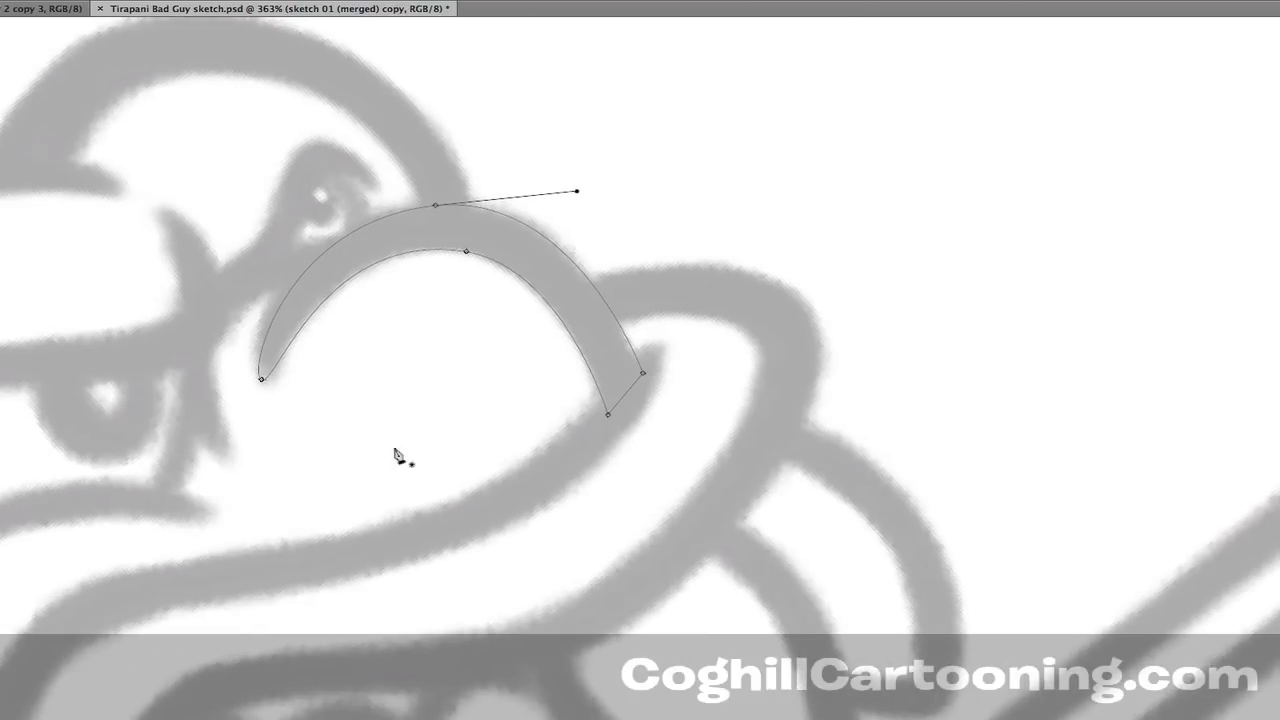
{"action": "left_click_drag", "start_coordinate": [291, 479], "coordinate": [332, 520]}
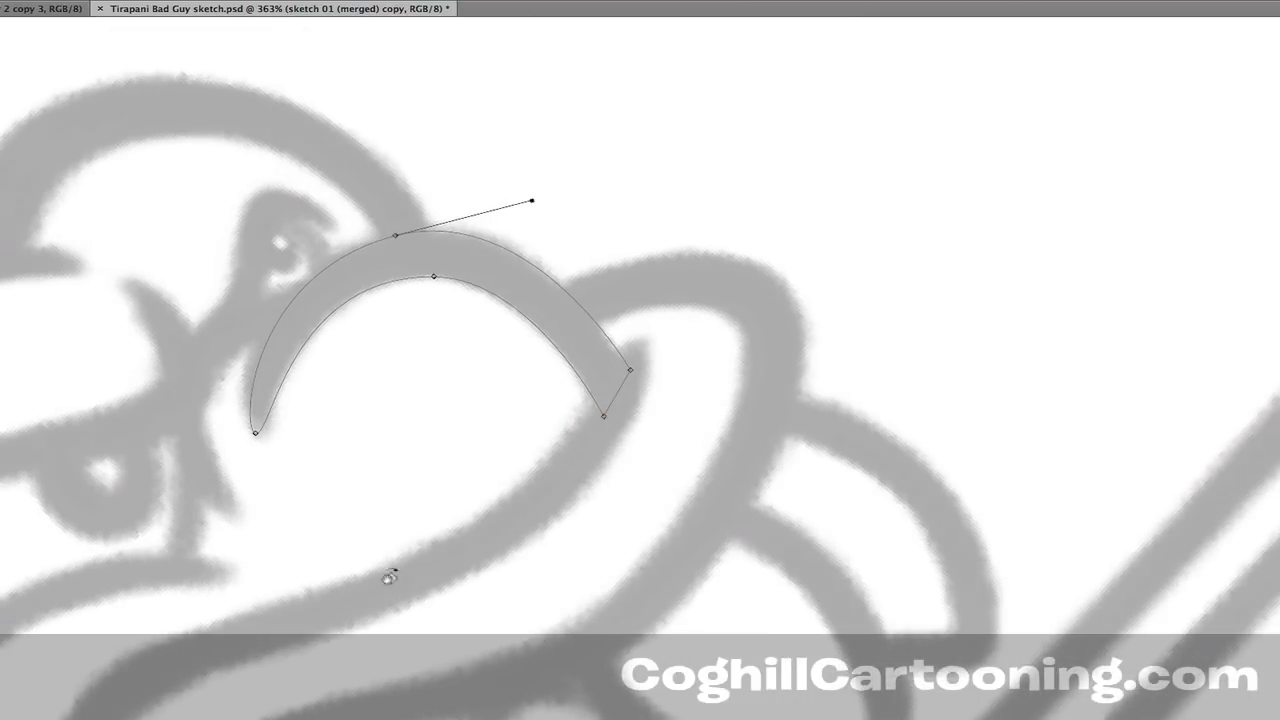
{"action": "left_click_drag", "start_coordinate": [389, 577], "coordinate": [701, 313]}
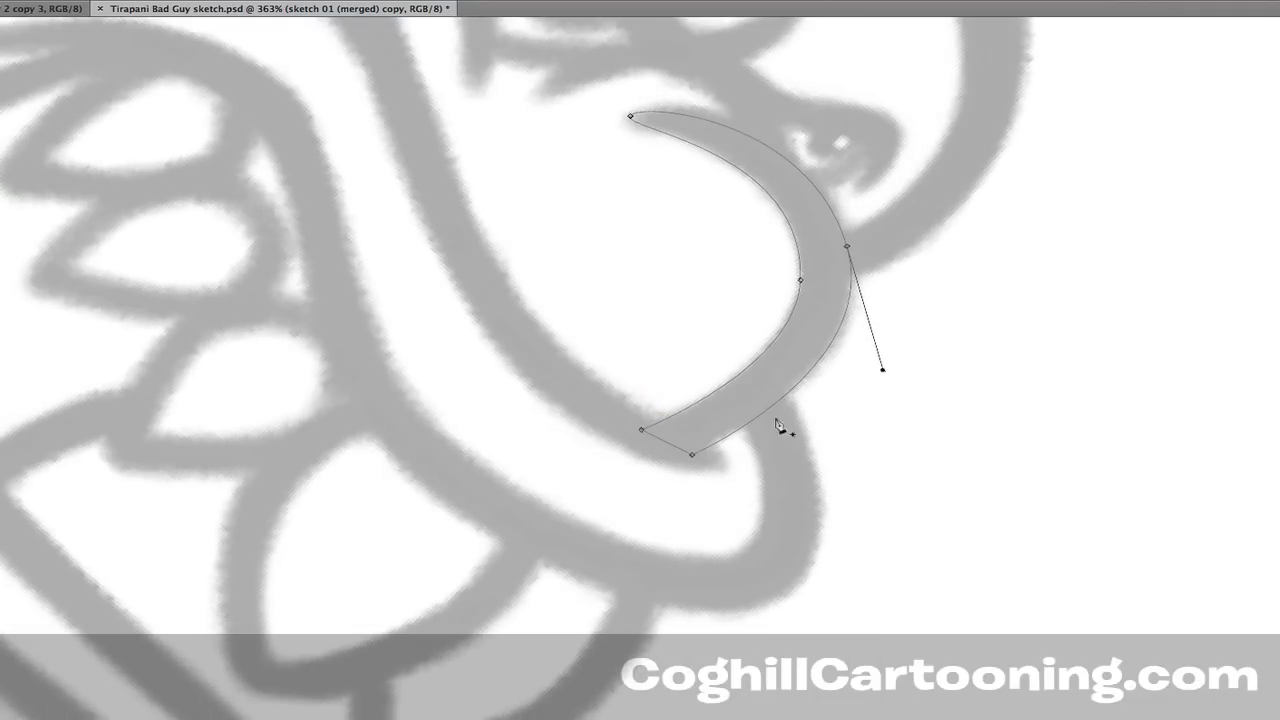
{"action": "left_click_drag", "start_coordinate": [790, 540], "coordinate": [815, 465]}
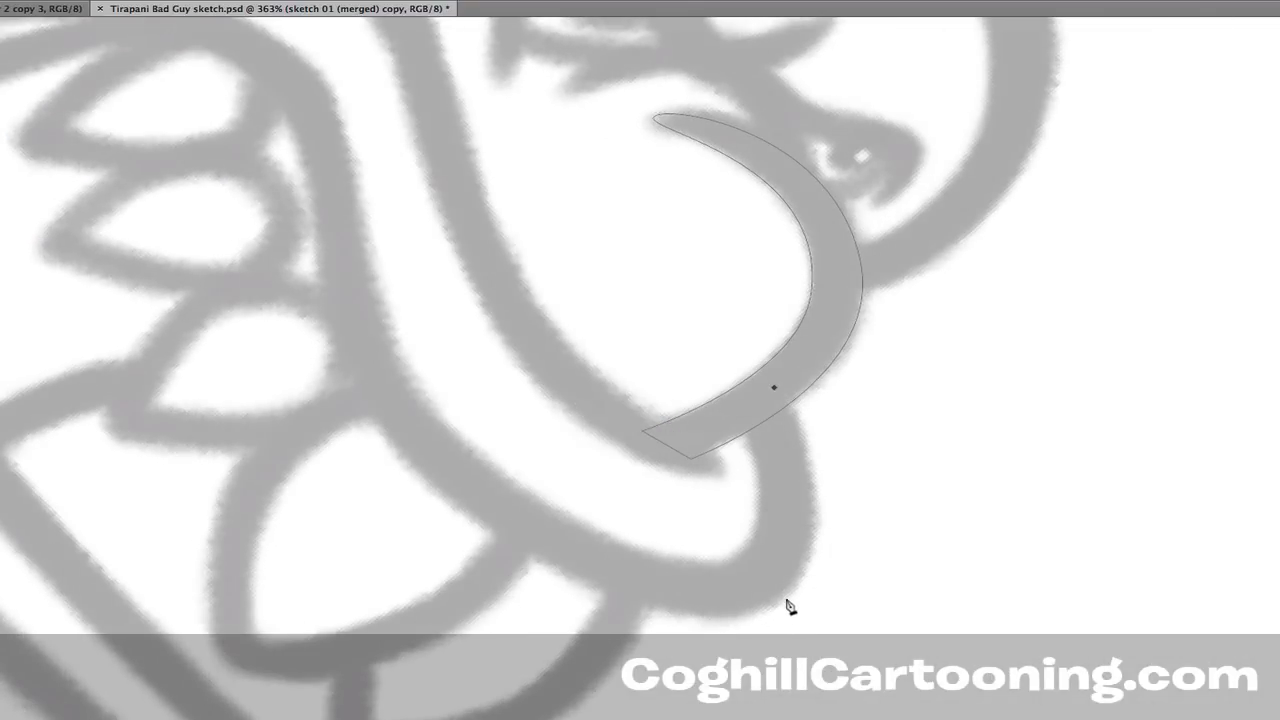
Trace the upper lip's outer edge from the nose around the lip's front and back above the large front teeth
{"action": "left_click_drag", "start_coordinate": [781, 601], "coordinate": [689, 667]}
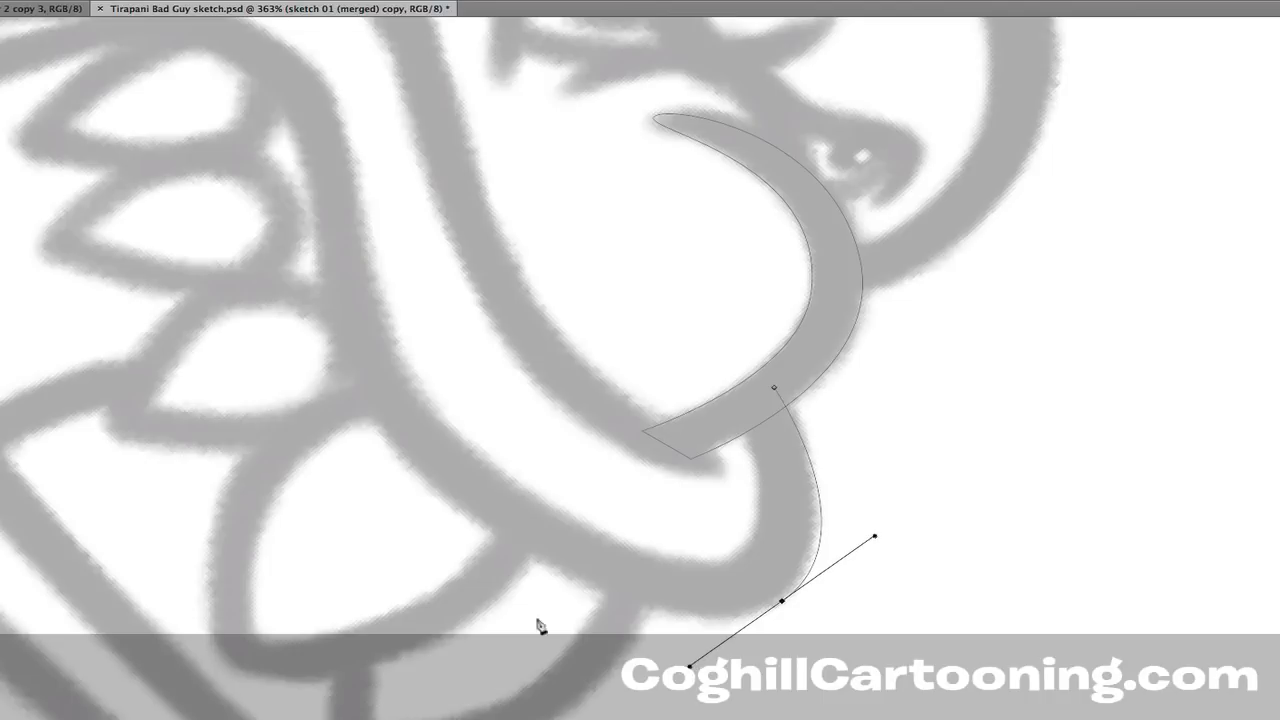
{"action": "key", "text": "r"}
{"action": "left_click_drag", "start_coordinate": [327, 633], "coordinate": [957, 320]}
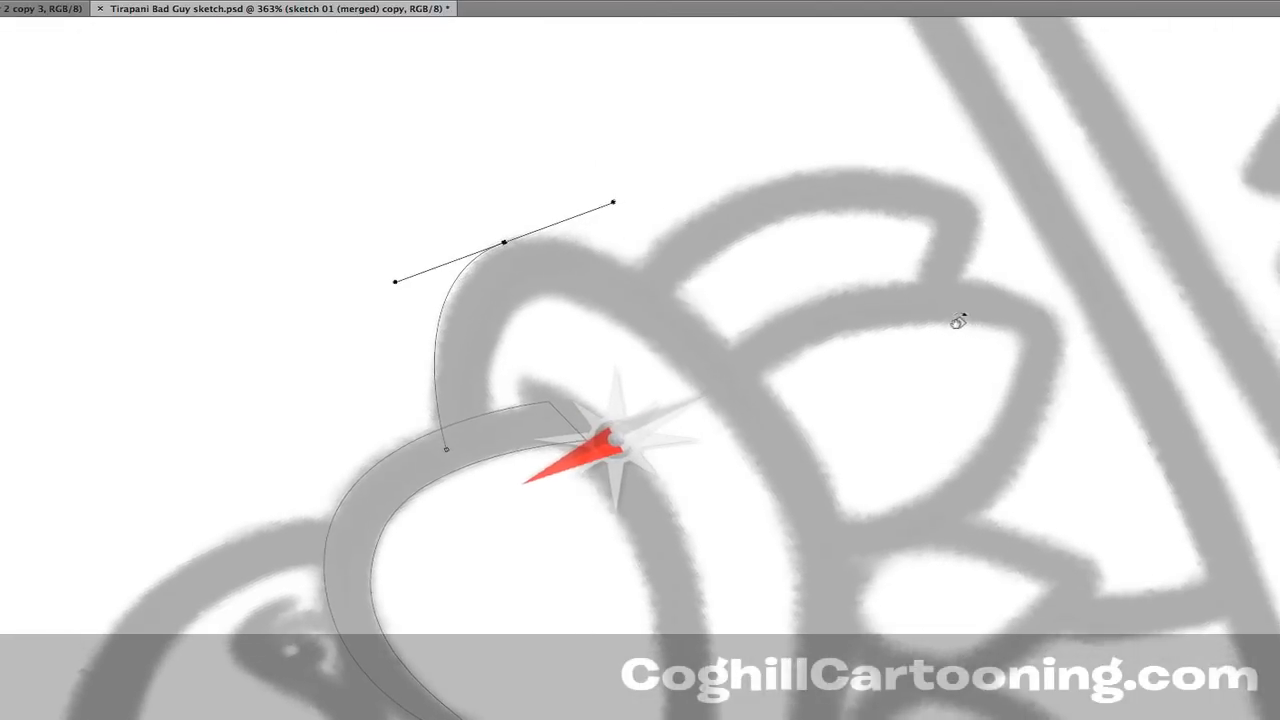
{"action": "left_click_drag", "start_coordinate": [780, 443], "coordinate": [648, 530]}
{"action": "left_click_drag", "start_coordinate": [585, 622], "coordinate": [483, 502]}
{"action": "left_click_drag", "start_coordinate": [431, 562], "coordinate": [418, 427]}
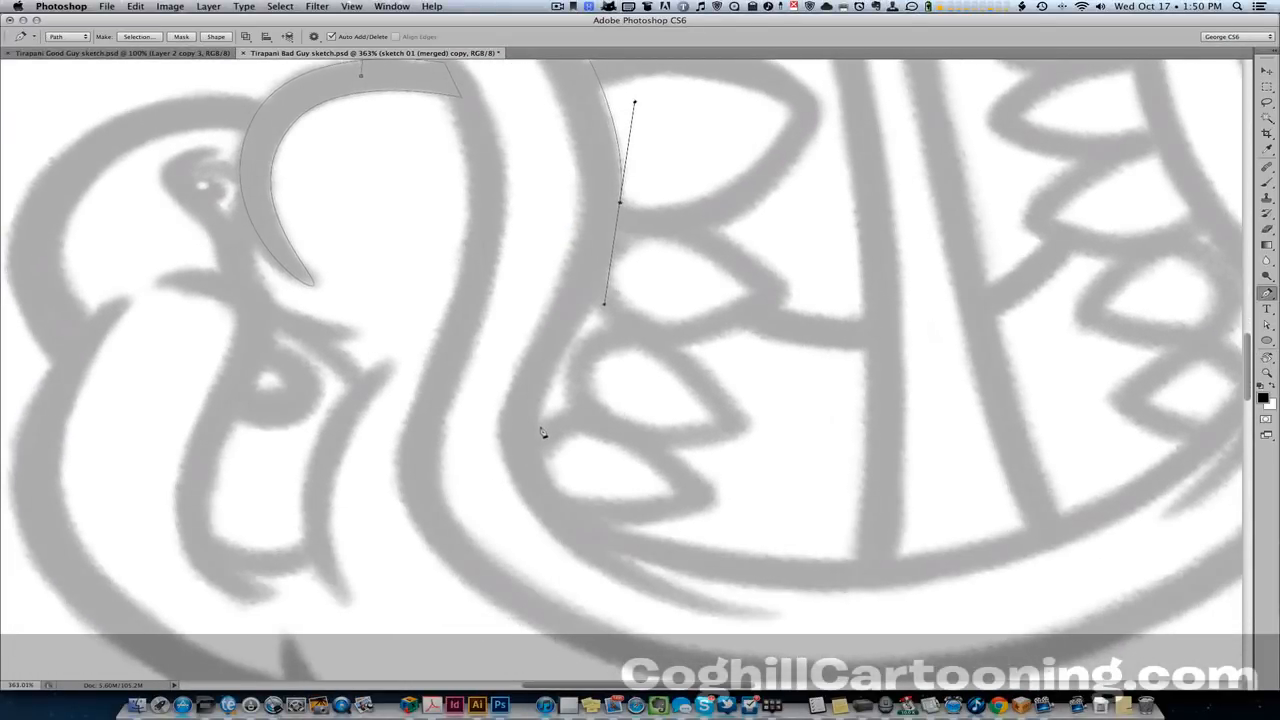
Continue the lip path above the back teeth to the tapered mouth-corner tip and return it along the opposite edge
{"action": "left_click_drag", "start_coordinate": [538, 436], "coordinate": [542, 503]}
{"action": "left_click_drag", "start_coordinate": [514, 560], "coordinate": [306, 414]}
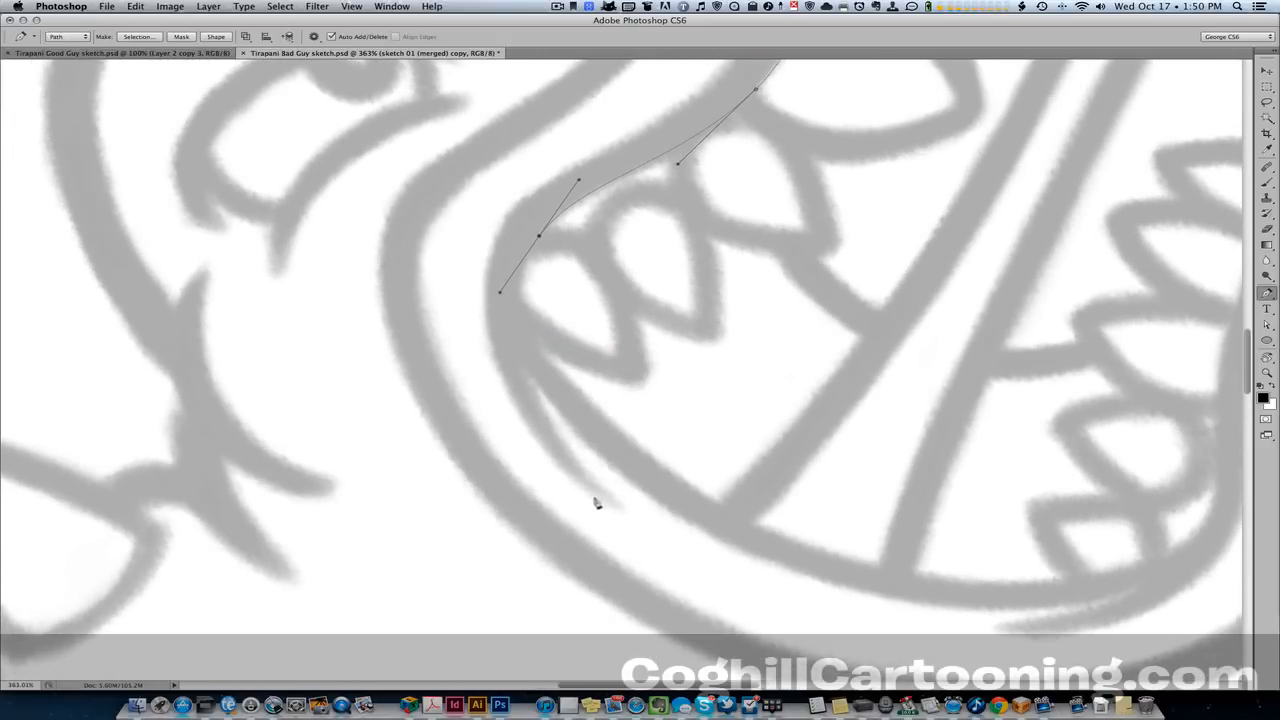
{"action": "left_click_drag", "start_coordinate": [618, 513], "coordinate": [600, 465]}
{"action": "left_click_drag", "start_coordinate": [680, 432], "coordinate": [486, 334]}
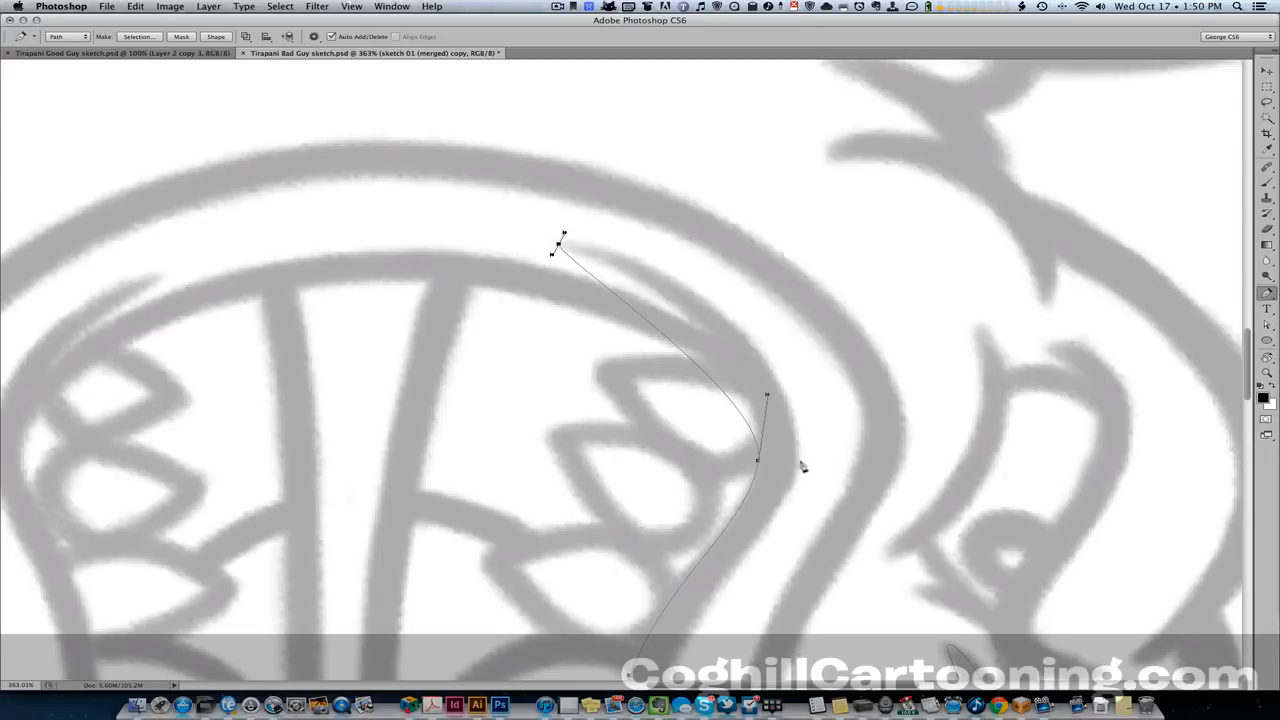
{"action": "left_click_drag", "start_coordinate": [797, 462], "coordinate": [783, 570]}
Add an anchor on each edge of the lip's tapered end and adjust the curves to follow the sketched line
{"action": "key", "text": "r"}
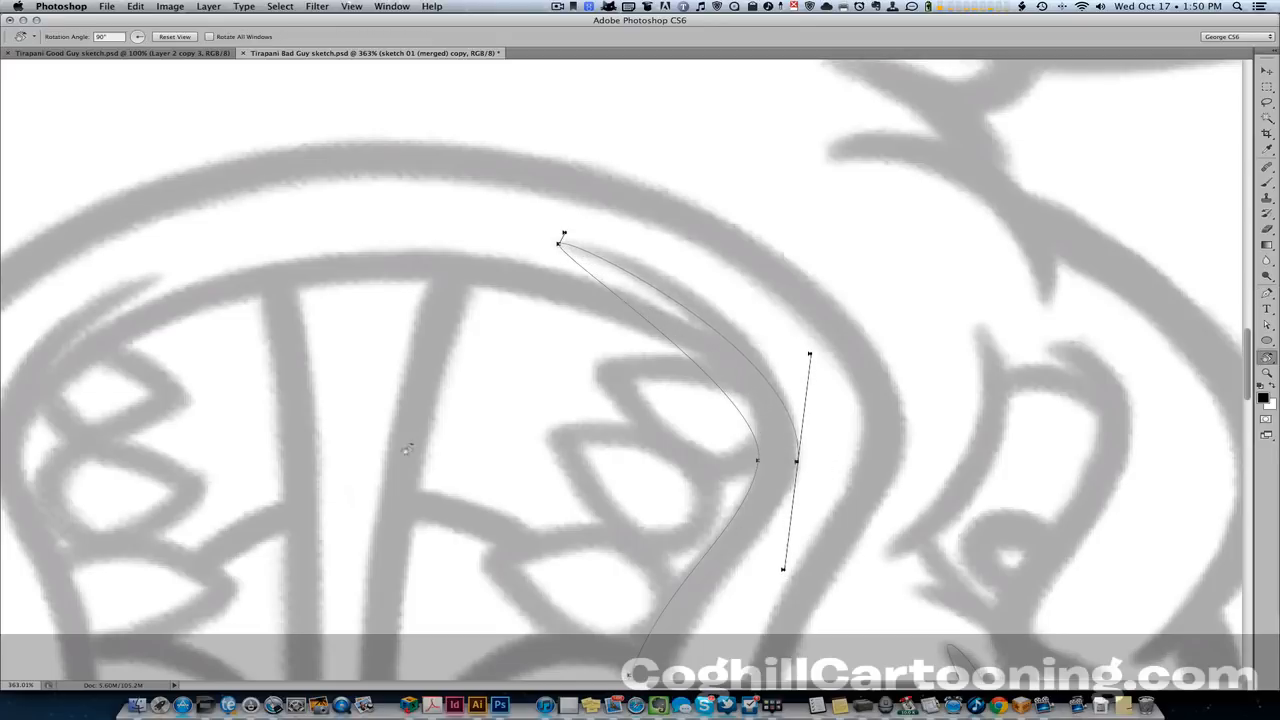
{"action": "left_click_drag", "start_coordinate": [406, 449], "coordinate": [537, 480]}
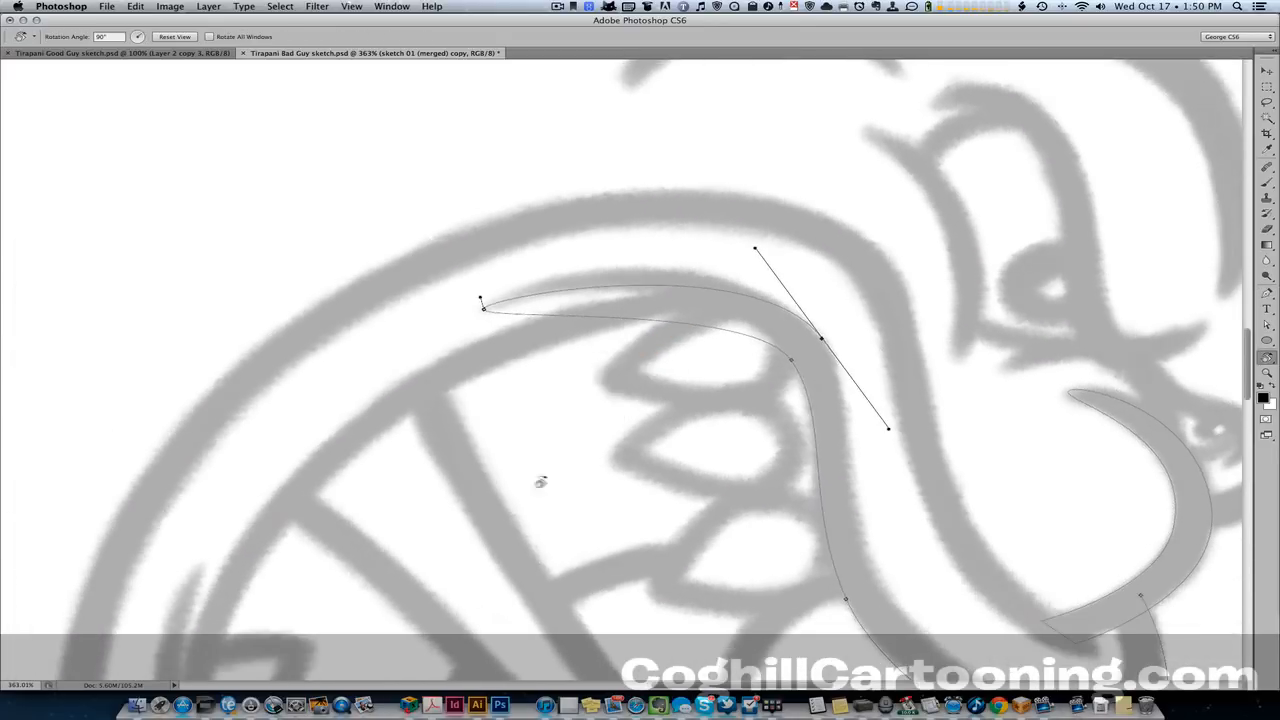
{"action": "left_click", "coordinate": [636, 289]}
{"action": "left_click_drag", "start_coordinate": [636, 289], "coordinate": [634, 270]}
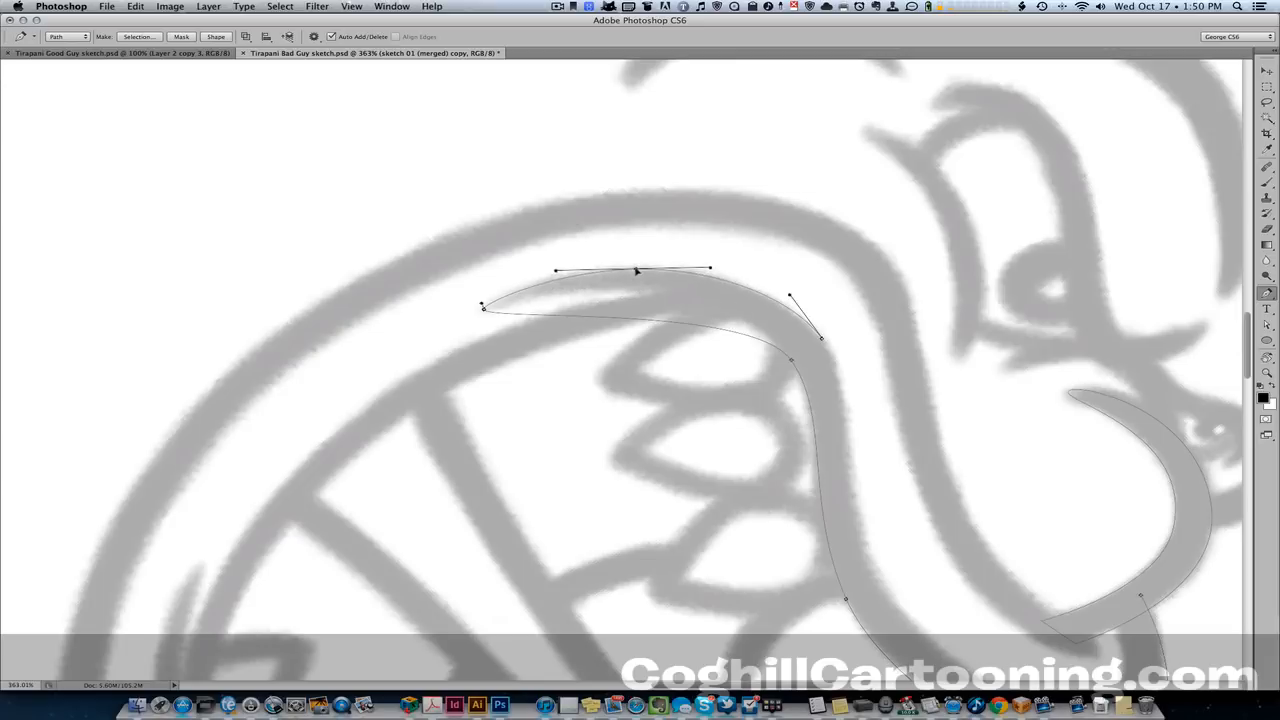
{"action": "left_click", "coordinate": [651, 325]}
{"action": "left_click_drag", "start_coordinate": [651, 325], "coordinate": [643, 291]}
{"action": "left_click_drag", "start_coordinate": [791, 363], "coordinate": [789, 353]}
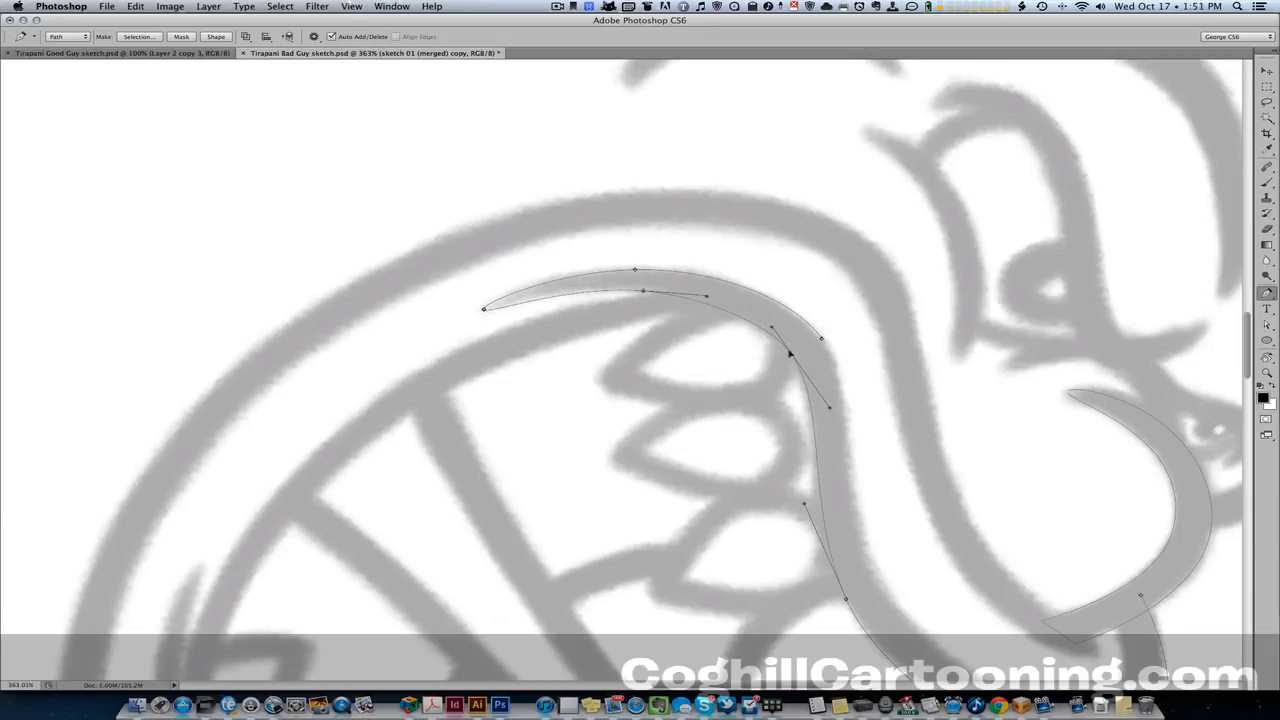
{"action": "left_click_drag", "start_coordinate": [829, 407], "coordinate": [831, 412]}
Shift the anchor on the lip's tooth-side edge above the large front tooth towards the mouth corner
{"action": "left_click_drag", "start_coordinate": [723, 510], "coordinate": [451, 557]}
{"action": "key", "text": "r"}
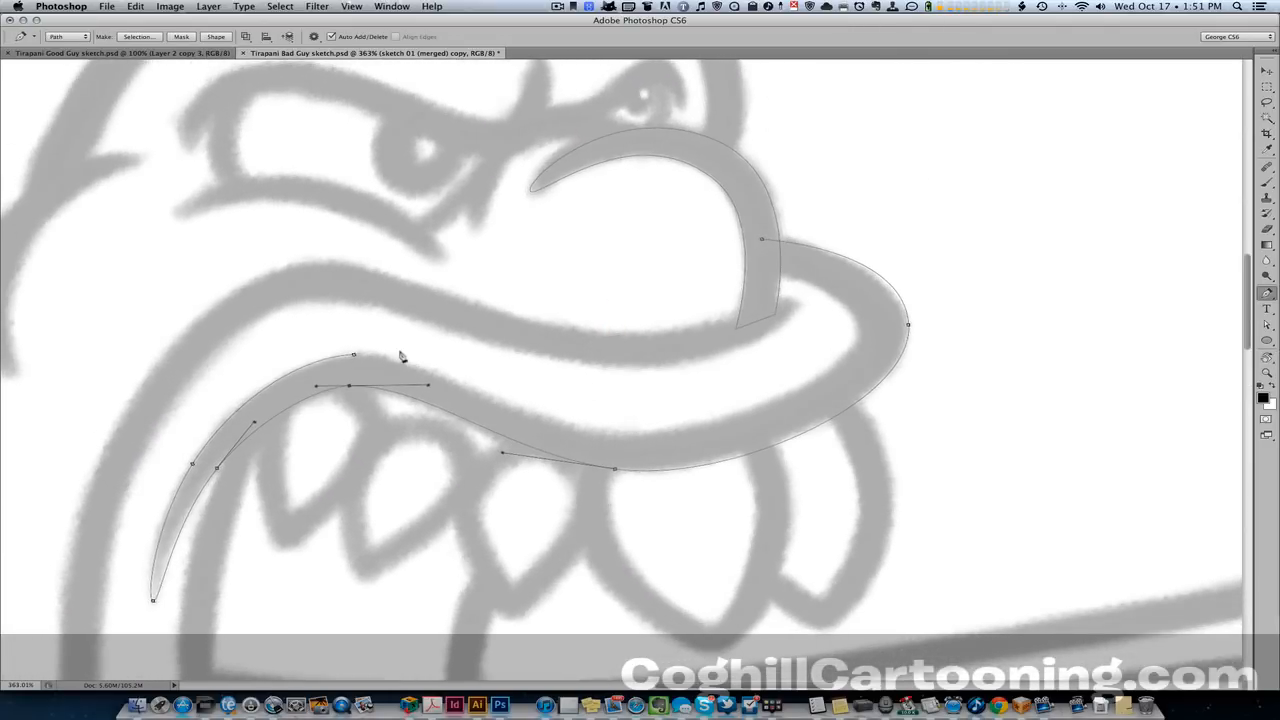
{"action": "left_click_drag", "start_coordinate": [430, 365], "coordinate": [686, 306]}
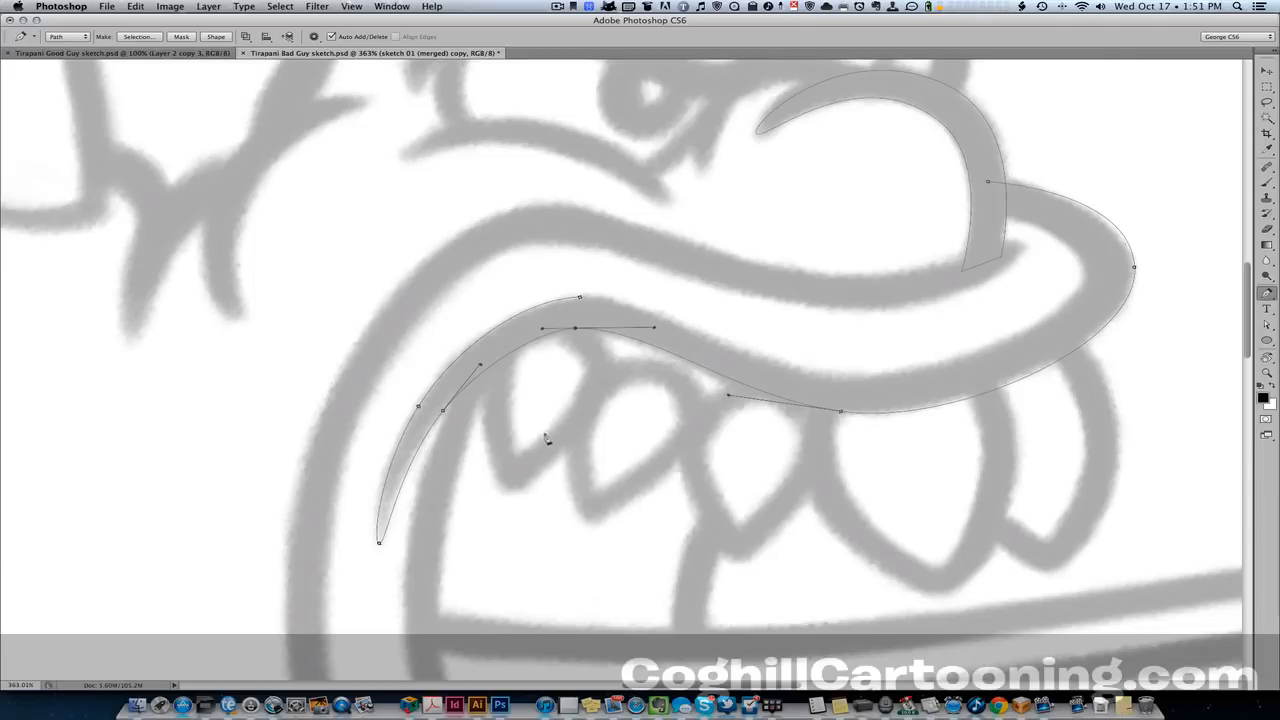
{"action": "scroll", "coordinate": [614, 420], "scroll_direction": "down", "scroll_amount": 3}
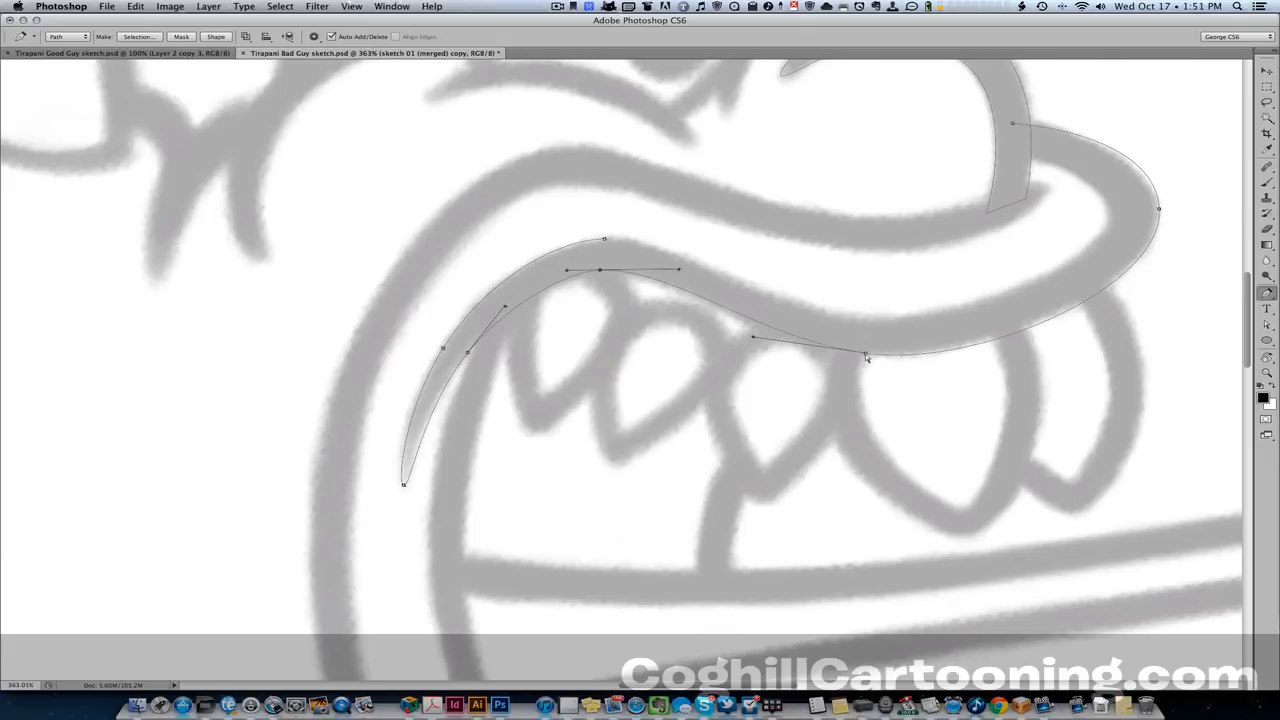
{"action": "left_click_drag", "start_coordinate": [866, 357], "coordinate": [847, 357]}
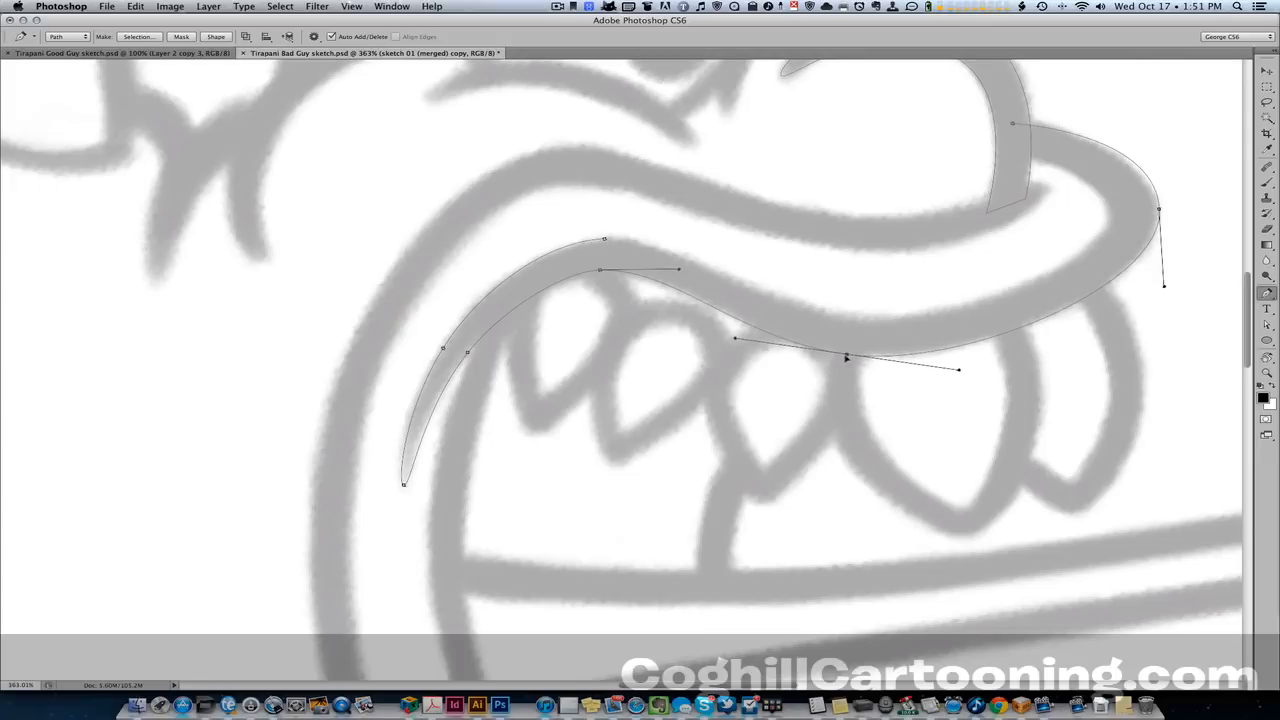
Extend the path along the lip's upper edge from the mouth corner with a curved anchor at mid-lip
{"action": "left_click_drag", "start_coordinate": [866, 441], "coordinate": [749, 443]}
{"action": "key", "text": "r"}
{"action": "left_click_drag", "start_coordinate": [718, 543], "coordinate": [541, 521]}
{"action": "left_click_drag", "start_coordinate": [690, 401], "coordinate": [729, 457]}
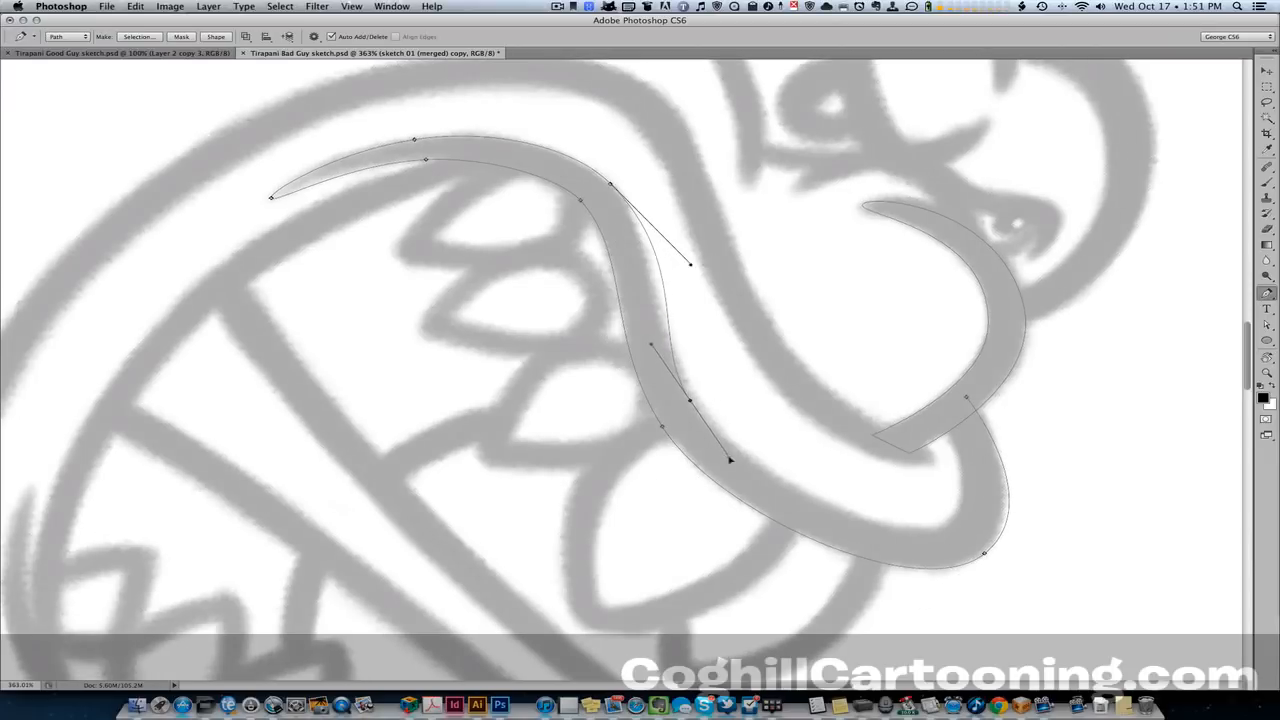
Carry the path around the inside of the lip's front and close it where the lip overlaps the nose line
{"action": "left_click_drag", "start_coordinate": [776, 494], "coordinate": [633, 498]}
{"action": "key", "text": "r"}
{"action": "left_click_drag", "start_coordinate": [486, 491], "coordinate": [212, 308]}
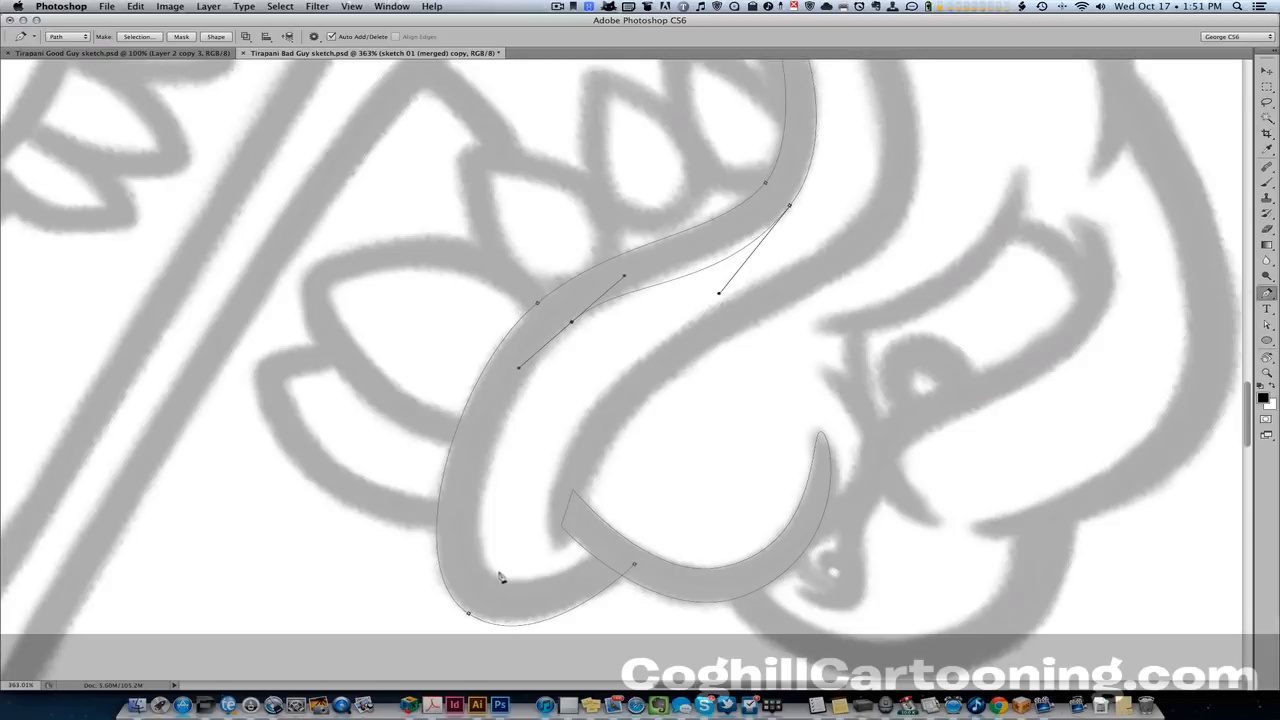
{"action": "left_click_drag", "start_coordinate": [491, 575], "coordinate": [534, 602]}
{"action": "key", "text": "r"}
{"action": "left_click_drag", "start_coordinate": [534, 602], "coordinate": [348, 320]}
{"action": "left_click", "coordinate": [420, 380]}
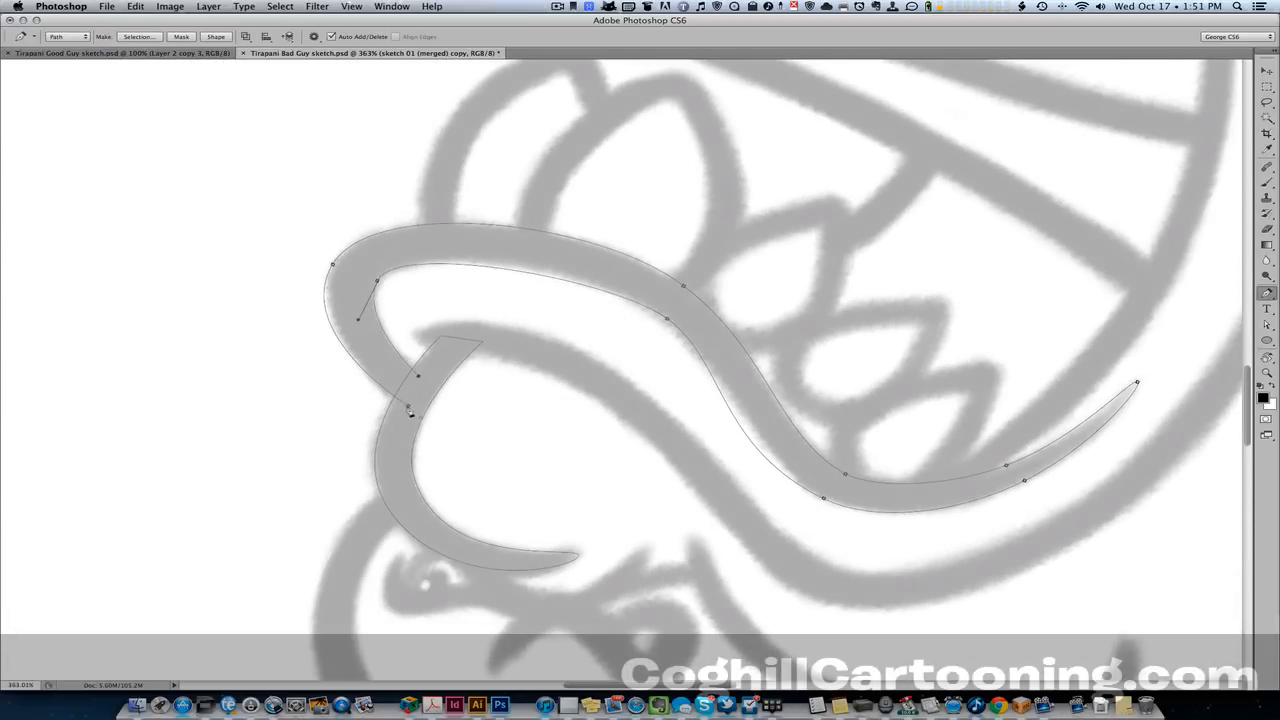
Adjust the curve handles on the closed lip path's upper edge between the lip's front and mid-lip anchor
{"action": "key", "text": "r"}
{"action": "left_click_drag", "start_coordinate": [498, 383], "coordinate": [549, 391]}
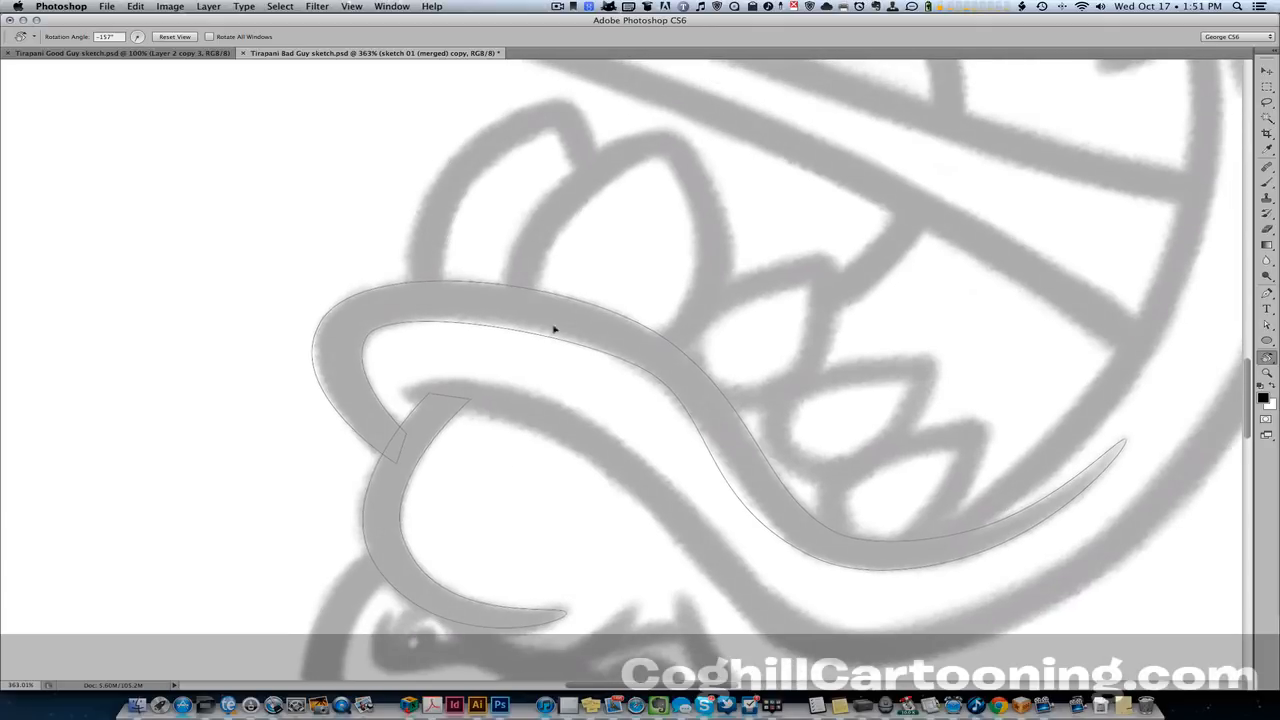
{"action": "left_click_drag", "start_coordinate": [554, 329], "coordinate": [589, 346]}
{"action": "key", "text": "super+z"}
{"action": "left_click_drag", "start_coordinate": [537, 386], "coordinate": [544, 424]}
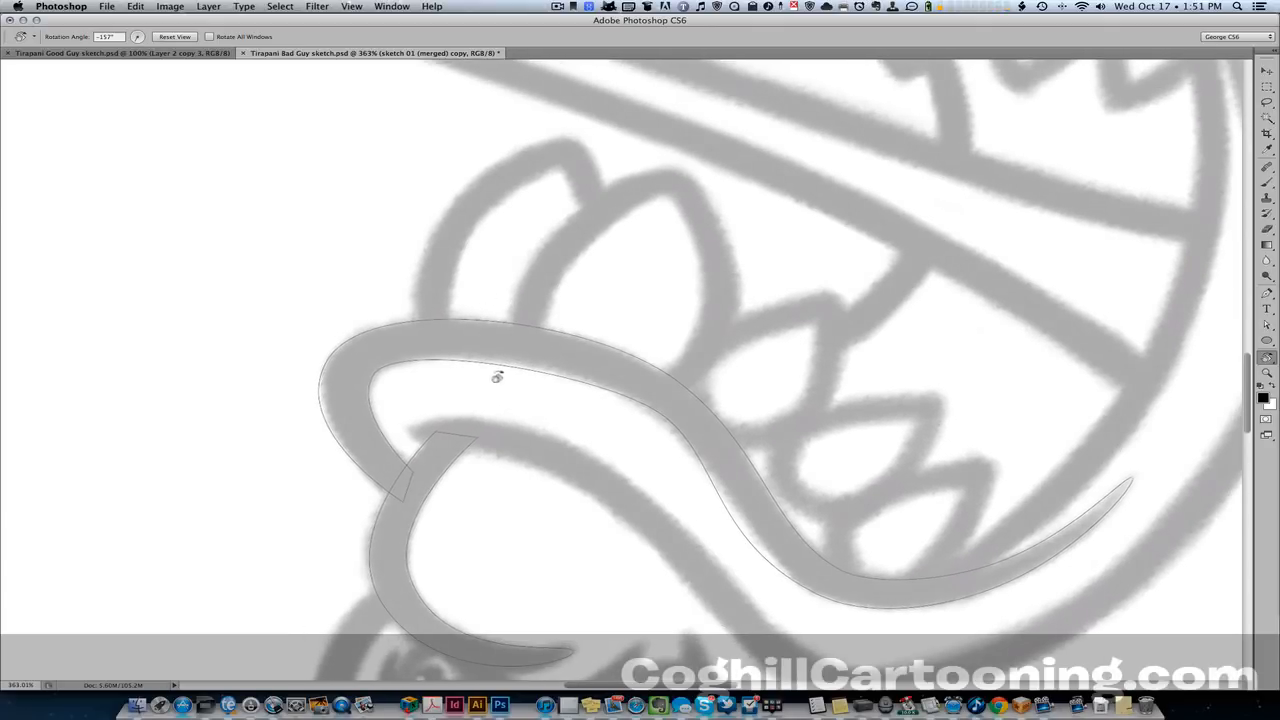
{"action": "key", "text": "p"}
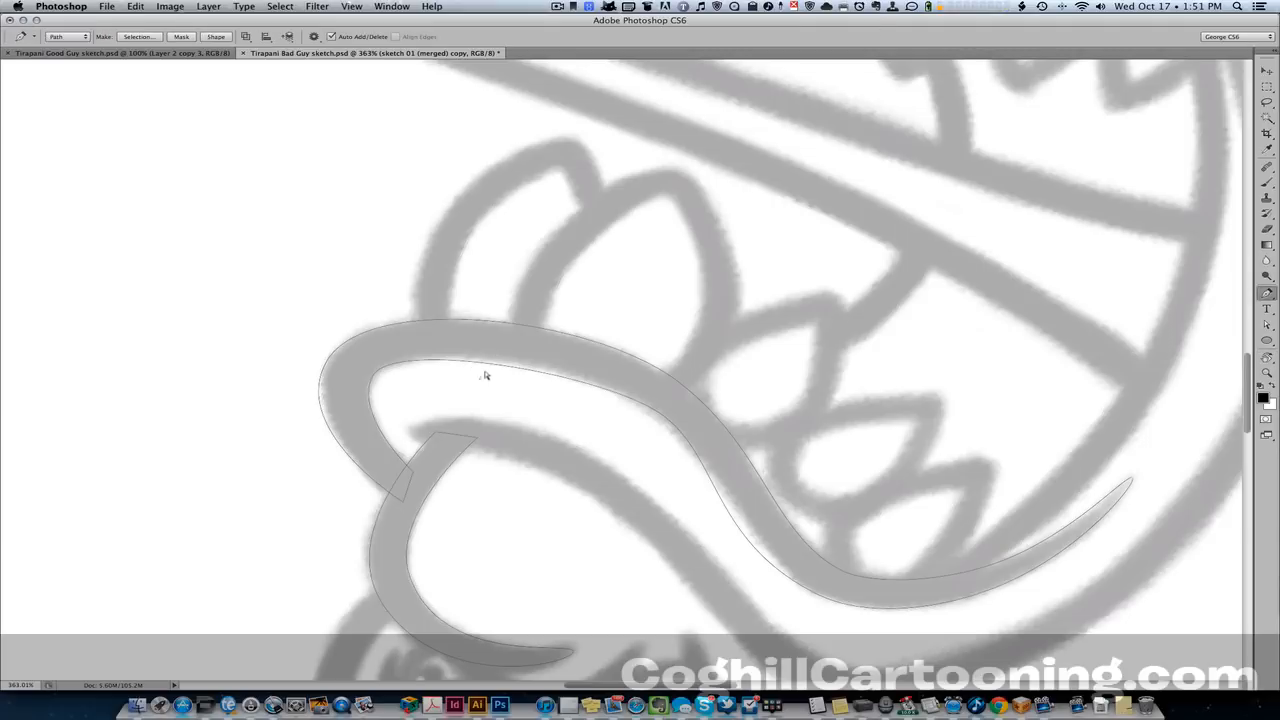
{"action": "left_click", "coordinate": [454, 345], "text": "super"}
{"action": "left_click_drag", "start_coordinate": [393, 341], "coordinate": [398, 333]}
{"action": "left_click_drag", "start_coordinate": [605, 376], "coordinate": [582, 358]}
{"action": "left_click_drag", "start_coordinate": [662, 417], "coordinate": [720, 460]}
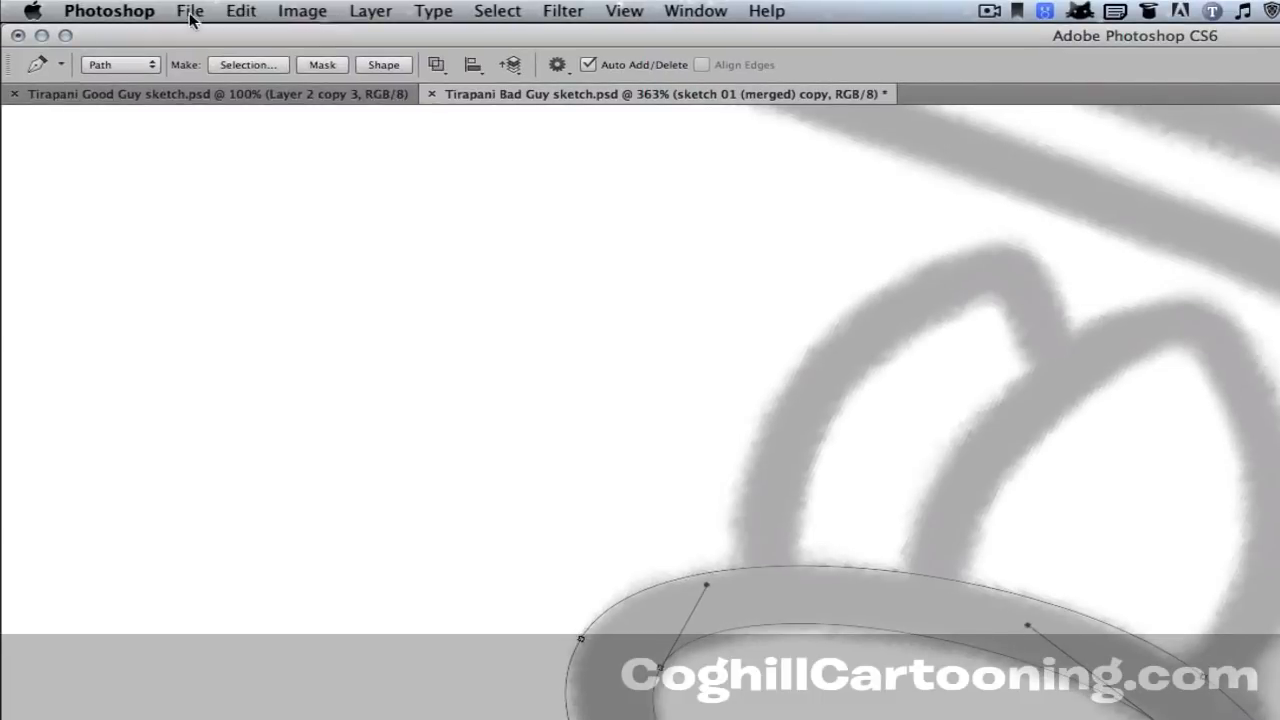
Examine the command for exporting paths to Illustrator, without running it
{"action": "left_click", "coordinate": [106, 6]}
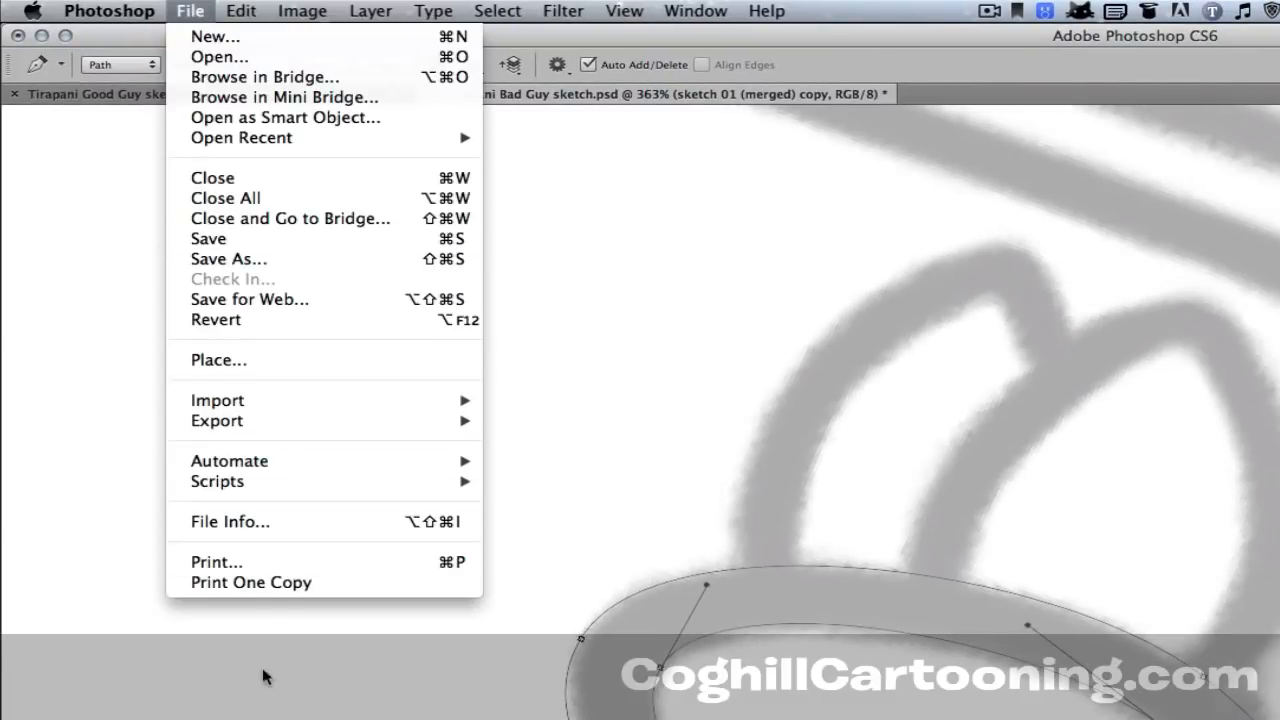
{"action": "mouse_move", "coordinate": [320, 421]}
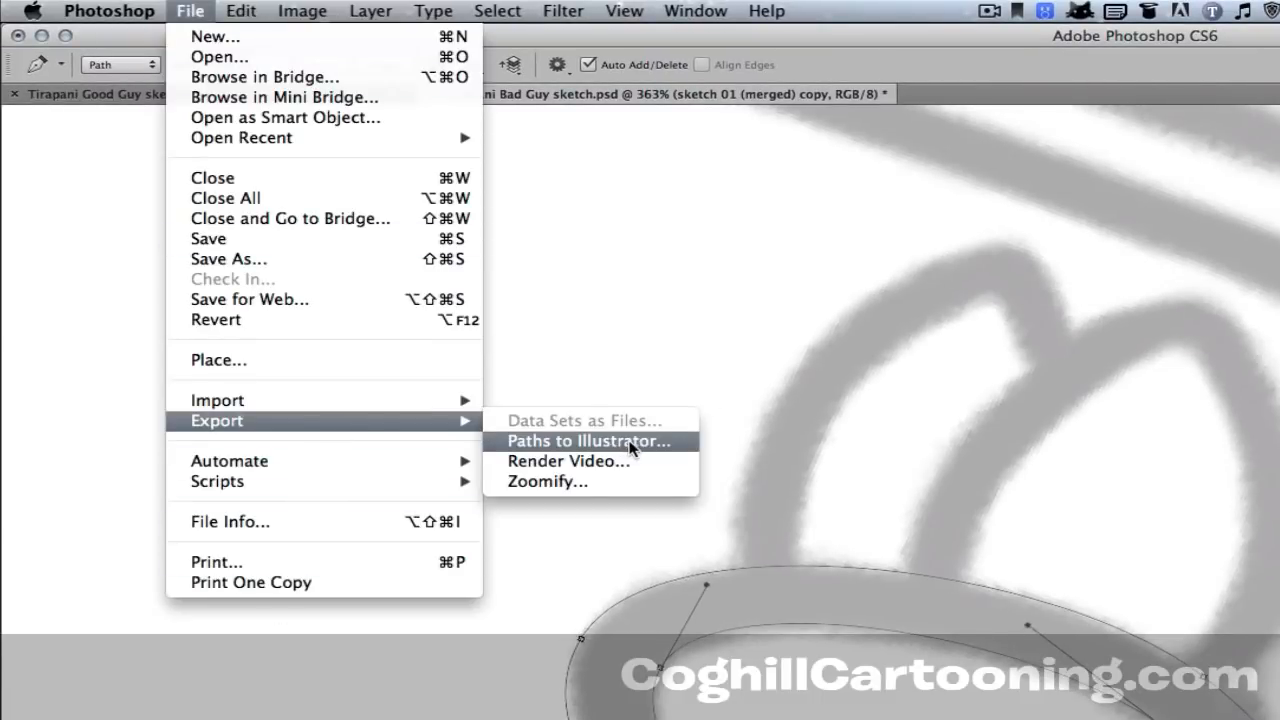
{"action": "left_click", "coordinate": [1276, 529]}
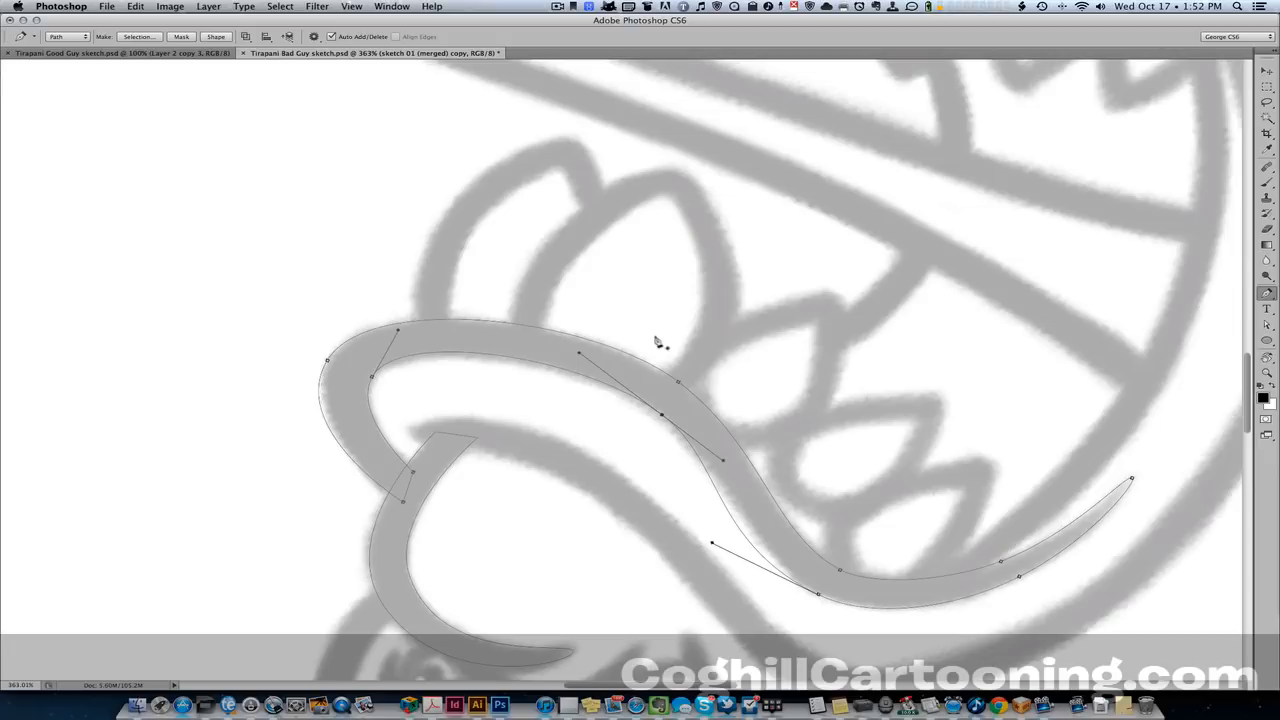
Deselect the lip path and review the traced nose and lip against the creature's whole head and mouth
{"action": "left_click", "coordinate": [367, 494], "text": "super"}
{"action": "left_click_drag", "start_coordinate": [610, 574], "coordinate": [554, 474]}
{"action": "key", "text": "r"}
{"action": "left_click_drag", "start_coordinate": [686, 514], "coordinate": [516, 288]}
{"action": "key", "text": "p"}
{"action": "left_click_drag", "start_coordinate": [706, 294], "coordinate": [847, 398]}
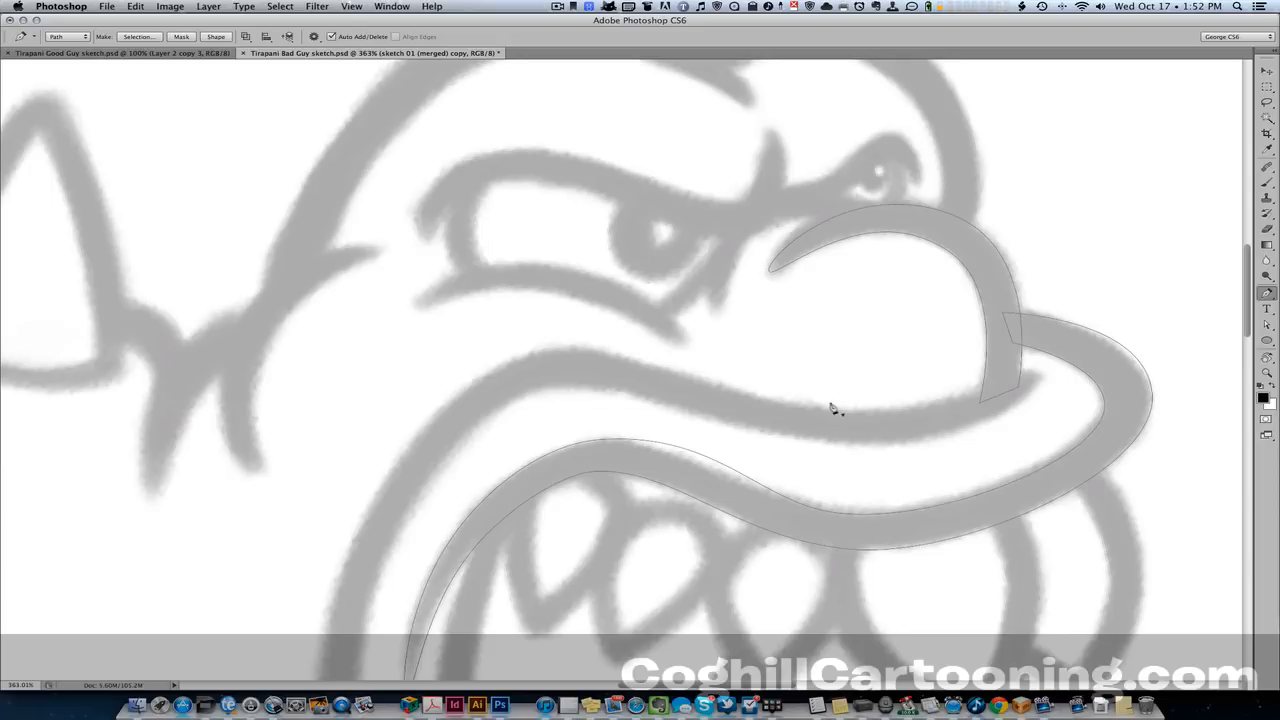
{"action": "key", "text": "super+minus"}
{"action": "key", "text": "super+minus"}
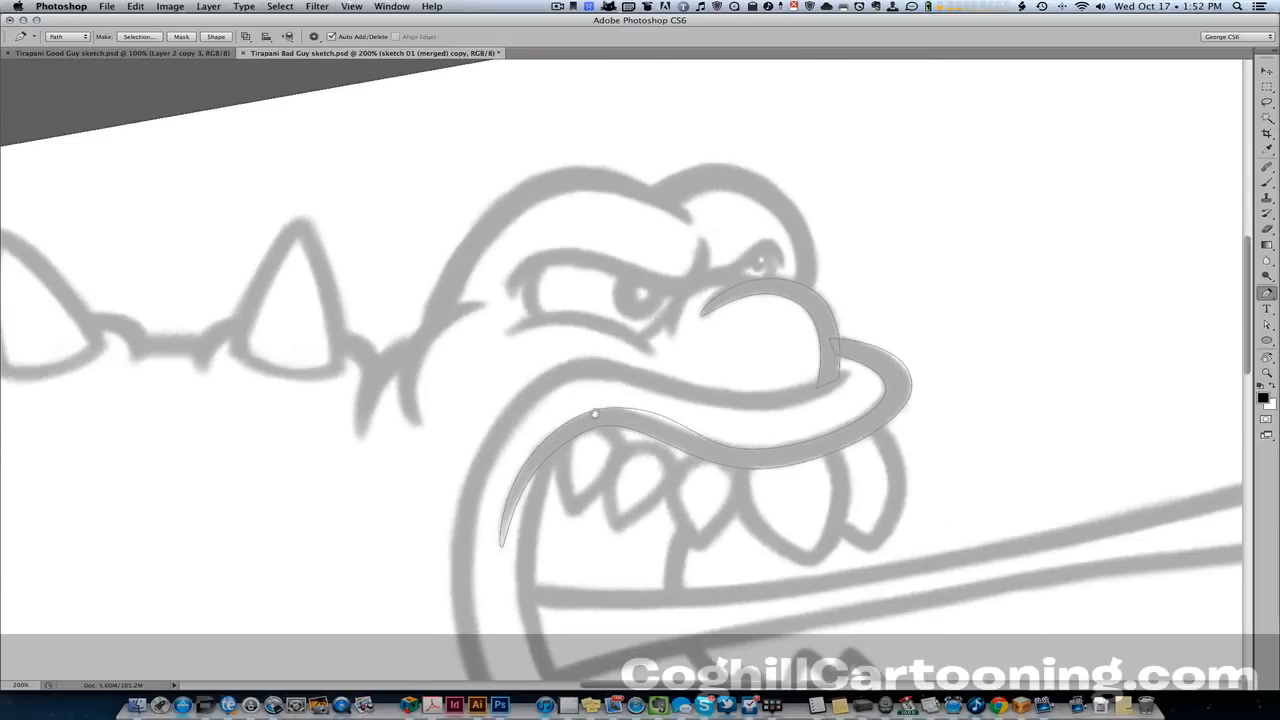
{"action": "left_click_drag", "start_coordinate": [595, 414], "coordinate": [640, 335]}
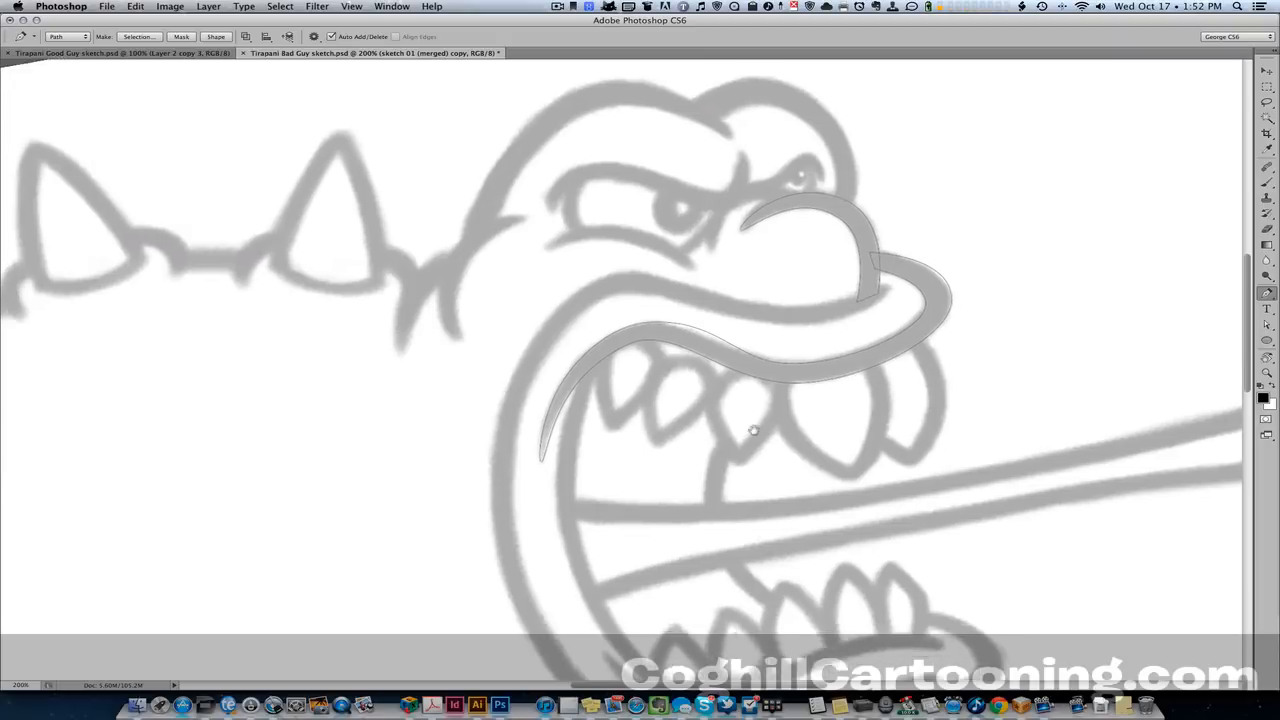
{"action": "left_click_drag", "start_coordinate": [648, 476], "coordinate": [654, 387]}
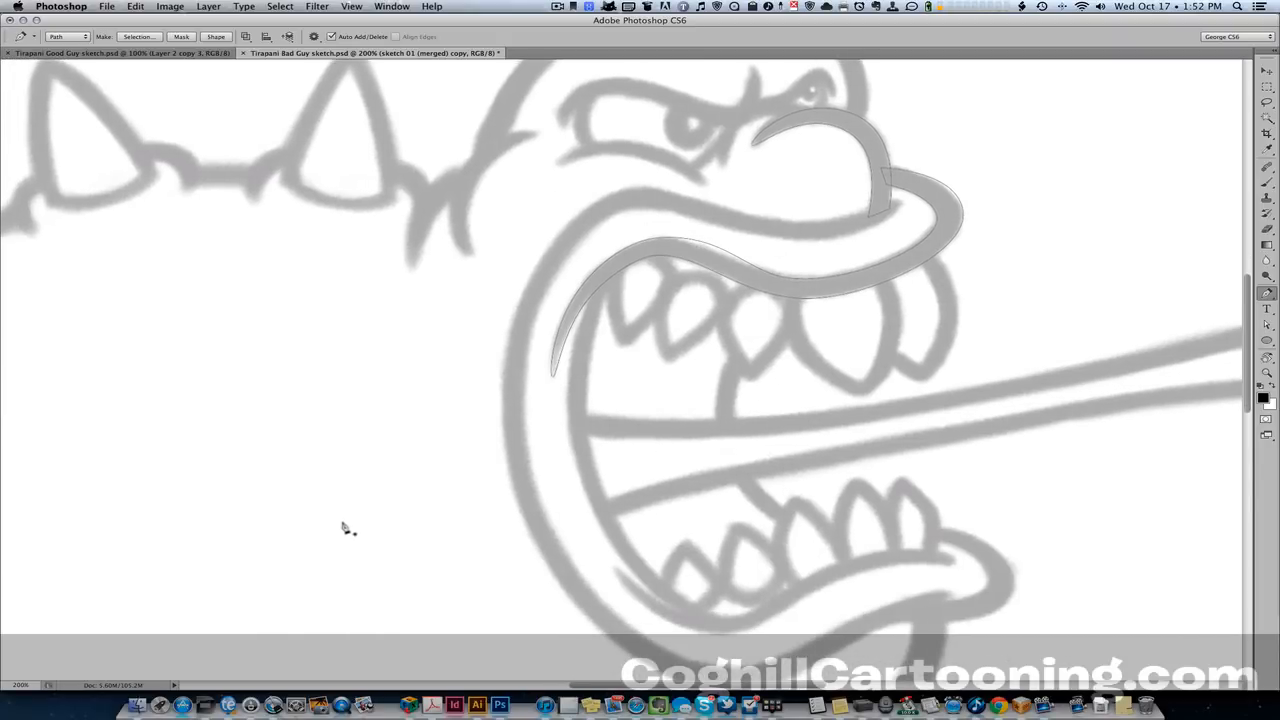
{"action": "left_click_drag", "start_coordinate": [354, 523], "coordinate": [474, 453]}
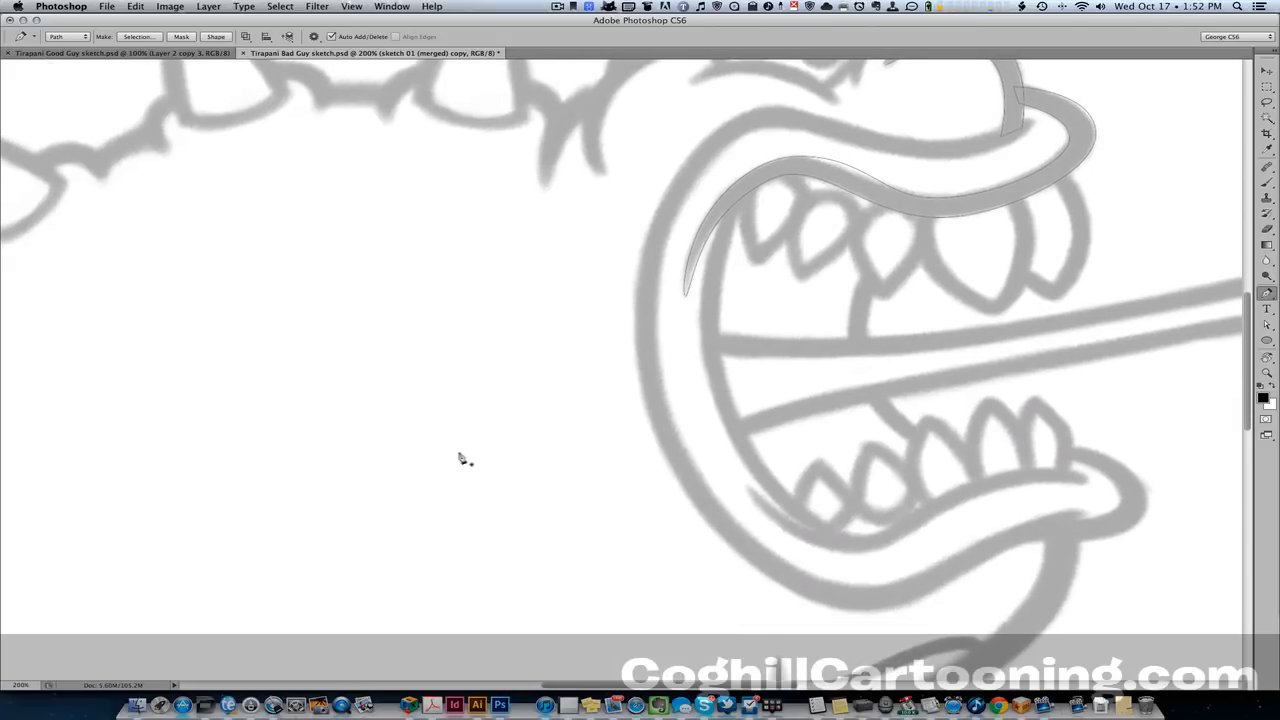
{"action": "left_click_drag", "start_coordinate": [560, 284], "coordinate": [553, 394]}
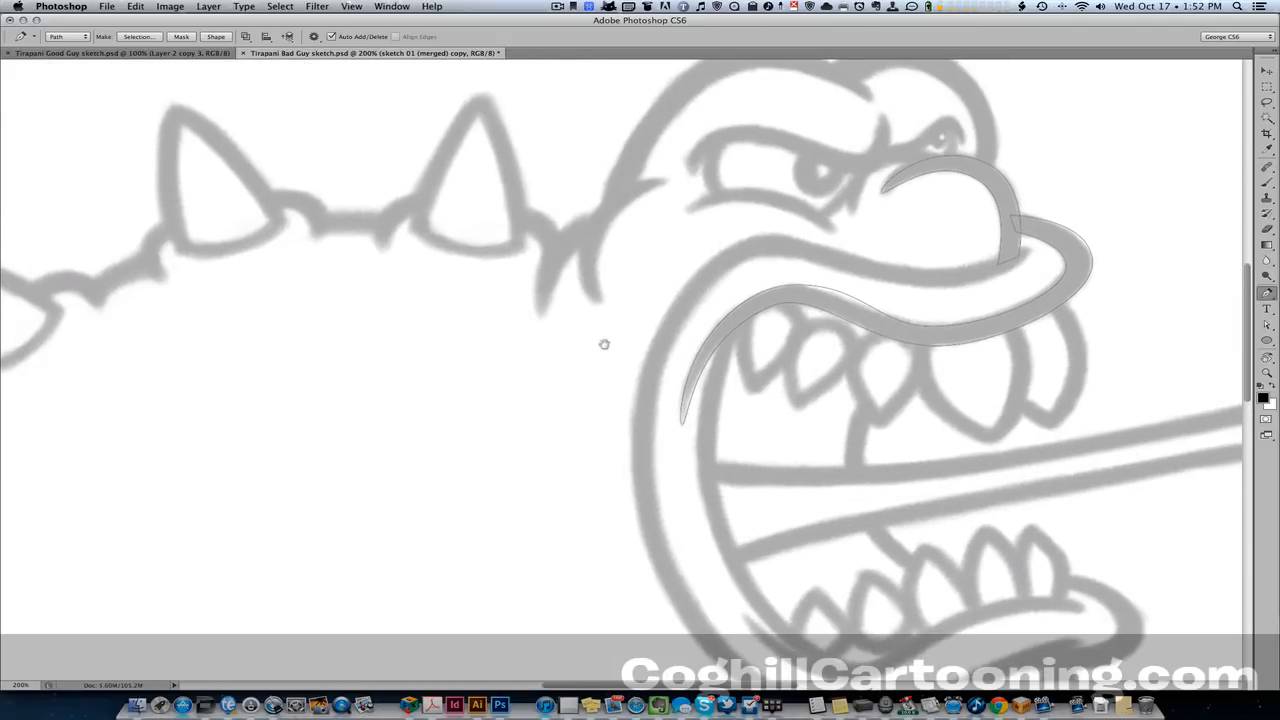
{"action": "left_click_drag", "start_coordinate": [604, 344], "coordinate": [474, 437]}
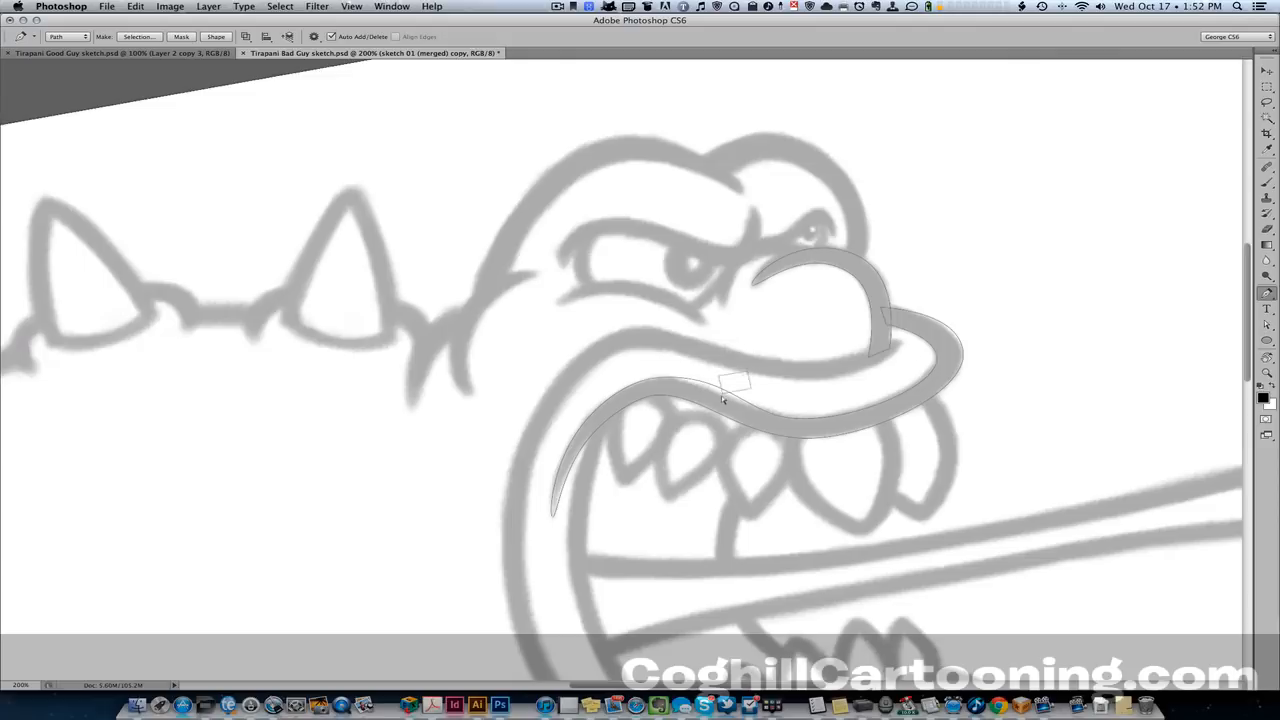
Reselect the lip path and adjust the curve handle of its topmost anchor near the back teeth
{"action": "left_click", "coordinate": [659, 379]}
{"action": "left_click_drag", "start_coordinate": [727, 375], "coordinate": [720, 372]}
{"action": "left_click_drag", "start_coordinate": [702, 451], "coordinate": [671, 424]}
{"action": "left_click_drag", "start_coordinate": [667, 284], "coordinate": [661, 318]}
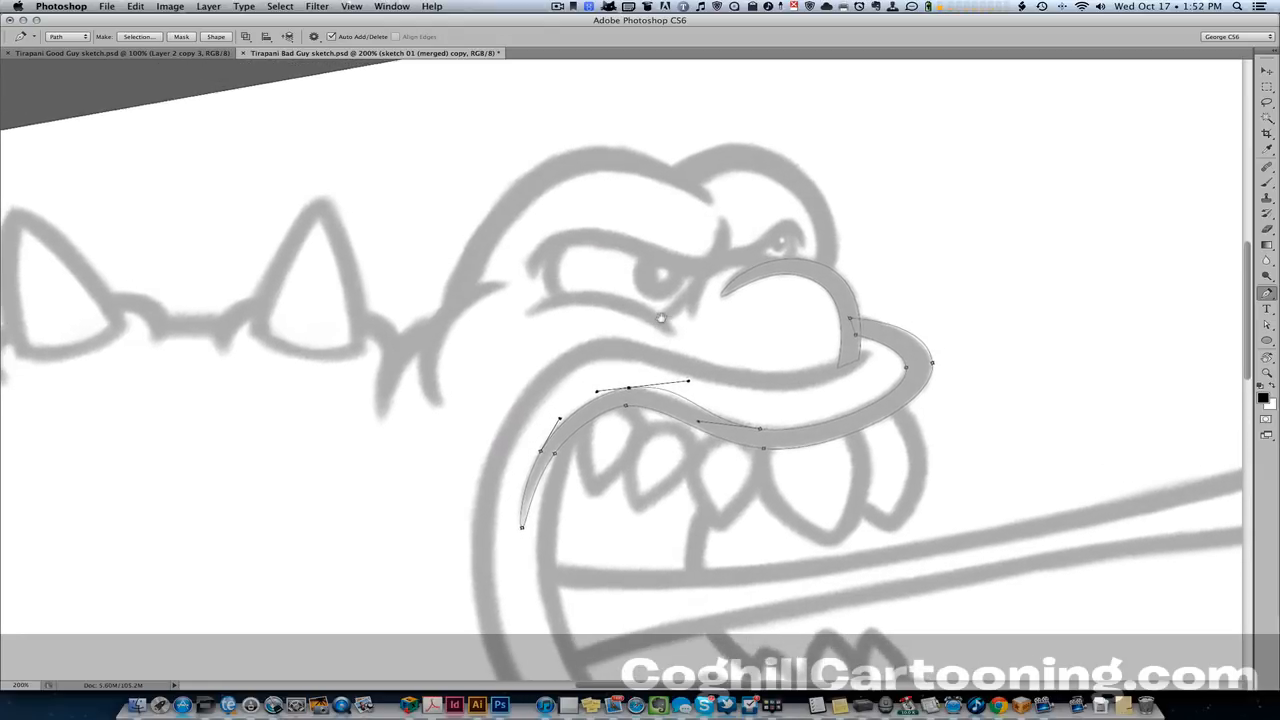
Start a new path at the outer tip of the line beneath the creature's larger eye
{"action": "key", "text": "r"}
{"action": "left_click_drag", "start_coordinate": [508, 366], "coordinate": [760, 514]}
{"action": "key", "text": "p"}
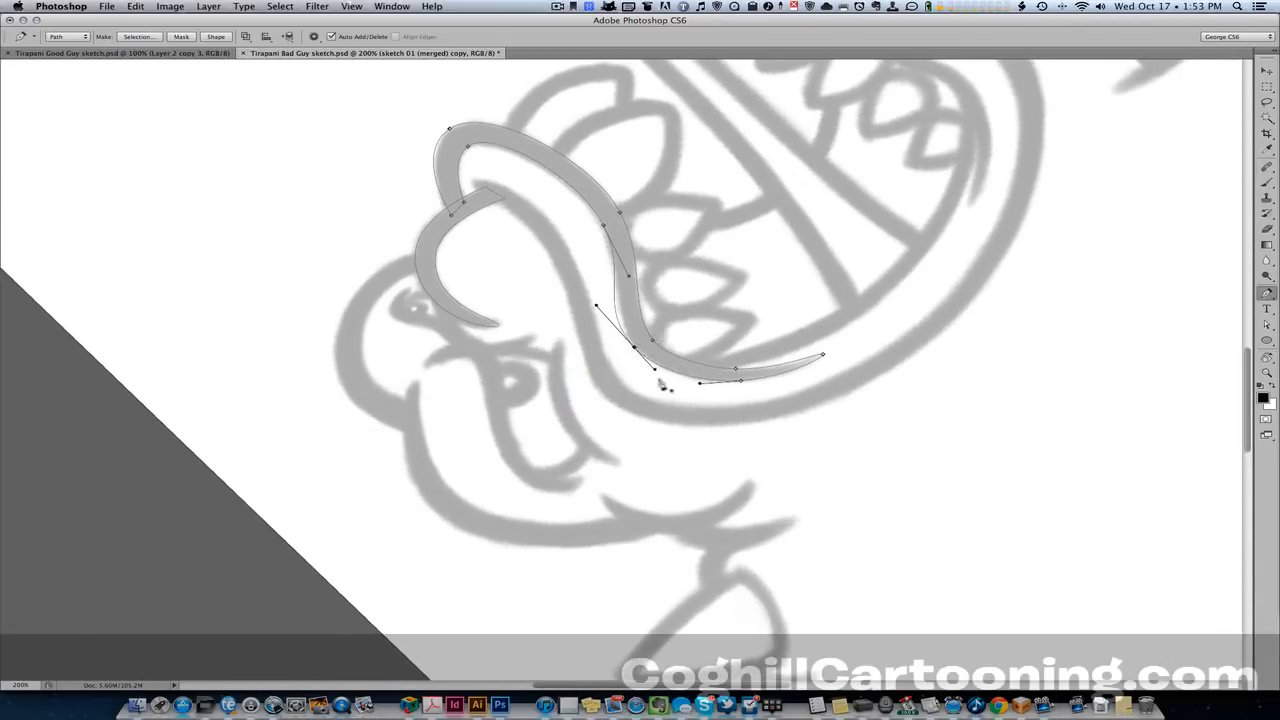
{"action": "scroll", "coordinate": [538, 353], "scroll_direction": "up", "scroll_amount": 3}
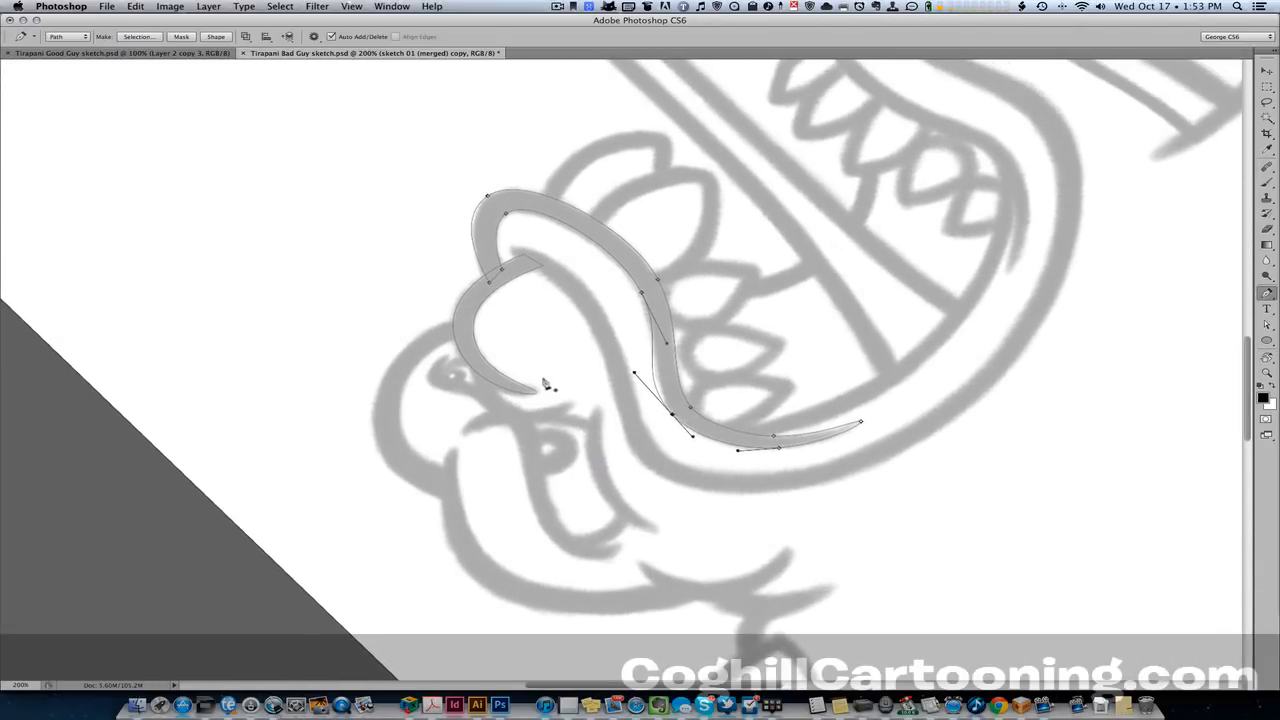
{"action": "key", "text": "z"}
{"action": "left_click_drag", "start_coordinate": [600, 475], "coordinate": [823, 571]}
{"action": "key", "text": "r"}
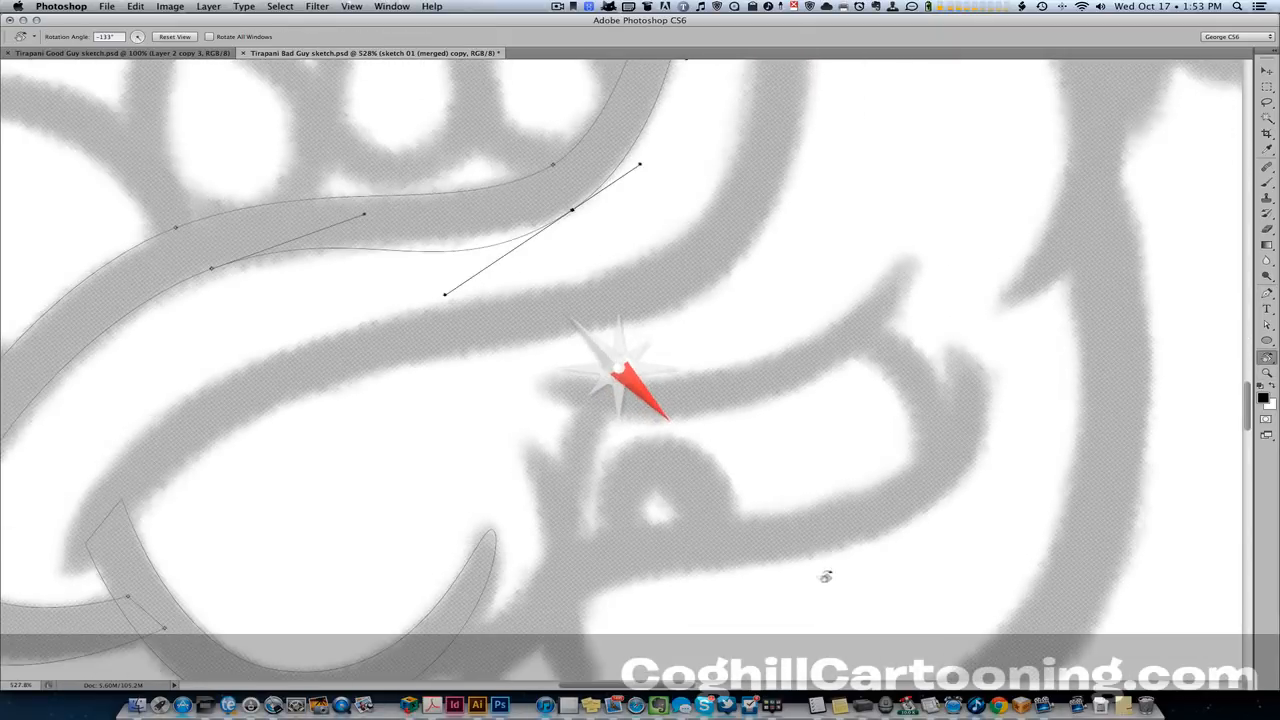
{"action": "key", "text": "p"}
{"action": "left_click", "coordinate": [911, 257]}
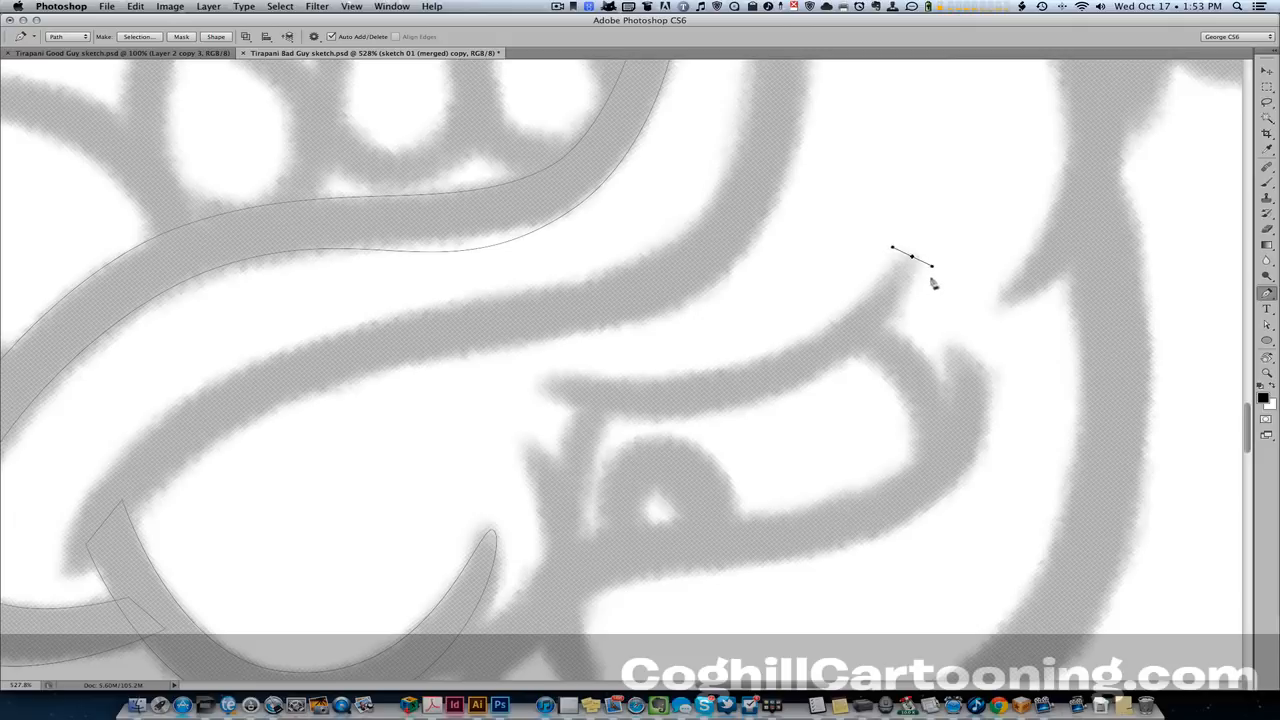
Trace the upper edge of the line beneath the larger eye with curved anchors, ending at its inner tip near the nose
{"action": "key", "text": "r"}
{"action": "left_click_drag", "start_coordinate": [933, 283], "coordinate": [560, 320]}
{"action": "key", "text": "p"}
{"action": "key", "text": "r"}
{"action": "key", "text": "p"}
{"action": "left_click_drag", "start_coordinate": [680, 320], "coordinate": [685, 338]}
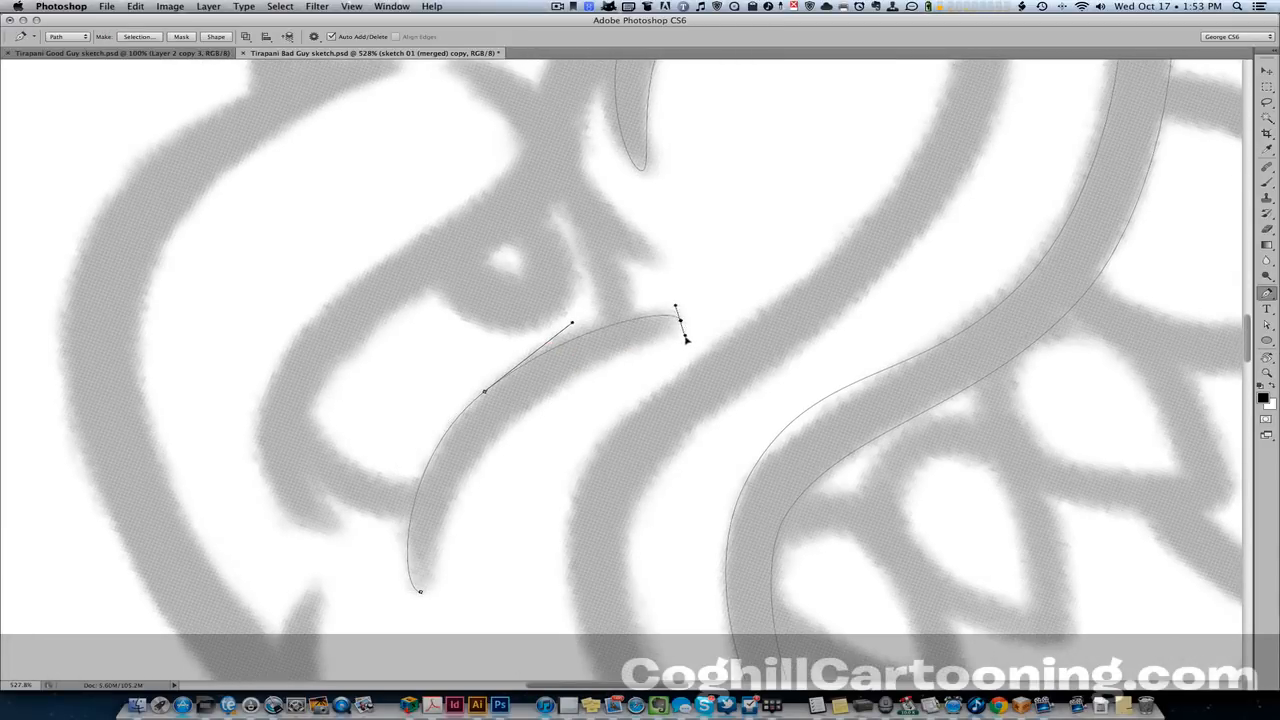
Trace the lower edge of the line beneath the larger eye back to the outer tip and close the path
{"action": "key", "text": "r"}
{"action": "mouse_move", "coordinate": [320, 372]}
{"action": "left_mouse_down"}
{"action": "mouse_move", "coordinate": [378, 483]}
{"action": "mouse_move", "coordinate": [548, 511]}
{"action": "mouse_move", "coordinate": [603, 595]}
{"action": "left_mouse_up"}
{"action": "key", "text": "p"}
{"action": "left_click_drag", "start_coordinate": [470, 479], "coordinate": [422, 338]}
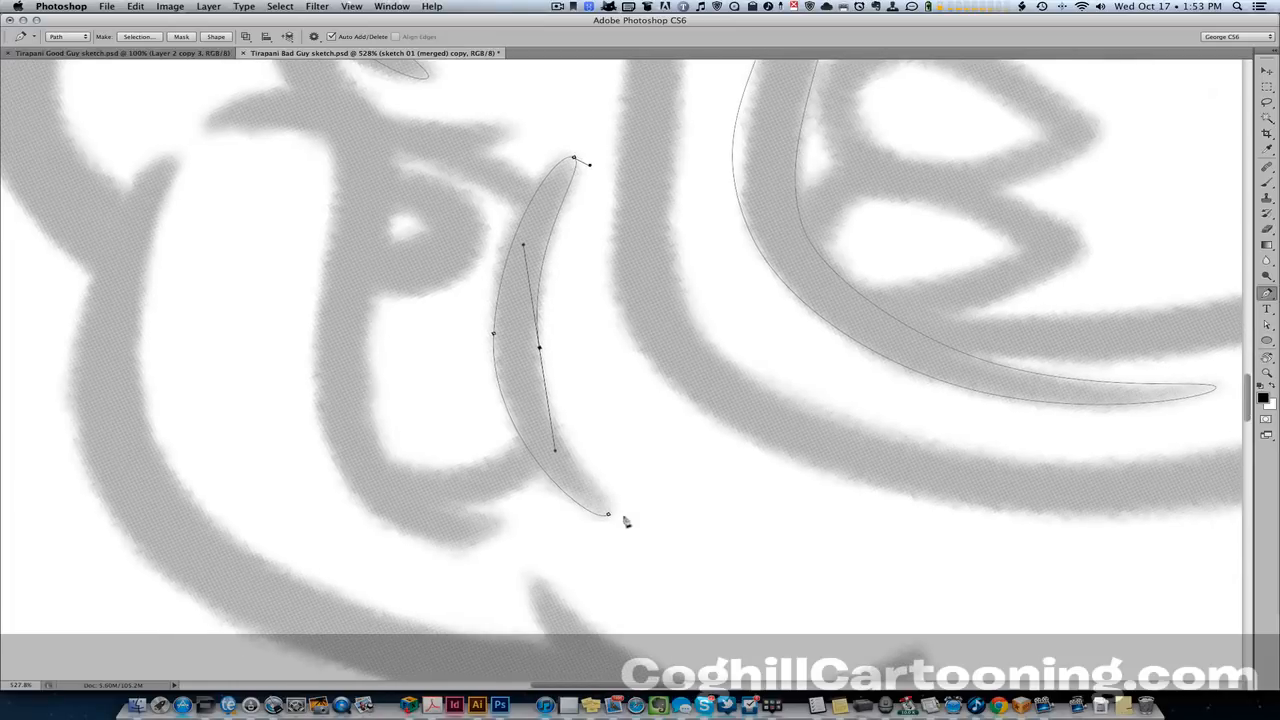
{"action": "left_click_drag", "start_coordinate": [608, 516], "coordinate": [598, 522]}
Start a new path at the pointed upper tip of the brow line between the two eyes
{"action": "left_click_drag", "start_coordinate": [695, 348], "coordinate": [416, 478]}
{"action": "key", "text": "r"}
{"action": "key", "text": "z"}
{"action": "left_click_drag", "start_coordinate": [606, 270], "coordinate": [546, 278]}
{"action": "key", "text": "p"}
{"action": "scroll", "coordinate": [634, 293], "scroll_direction": "up", "scroll_amount": 3}
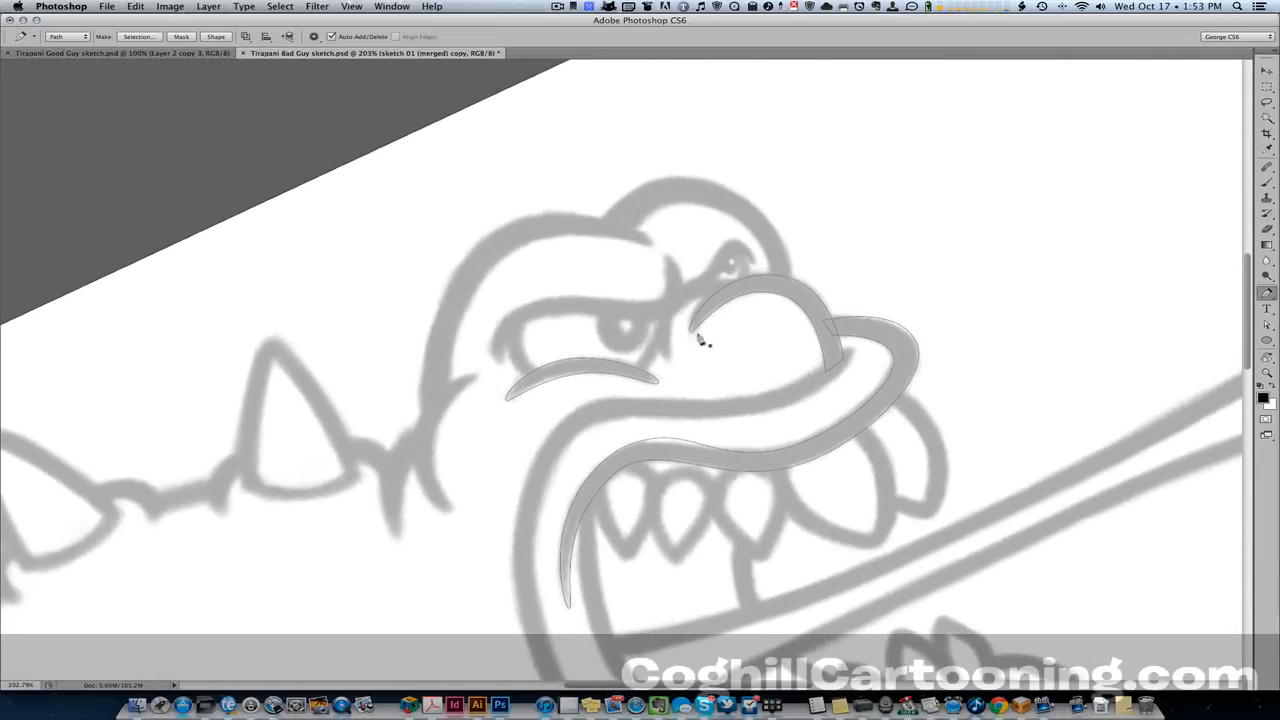
{"action": "key", "text": "z"}
{"action": "left_click_drag", "start_coordinate": [660, 308], "coordinate": [738, 252]}
{"action": "key", "text": "p"}
{"action": "left_click_drag", "start_coordinate": [696, 134], "coordinate": [697, 130]}
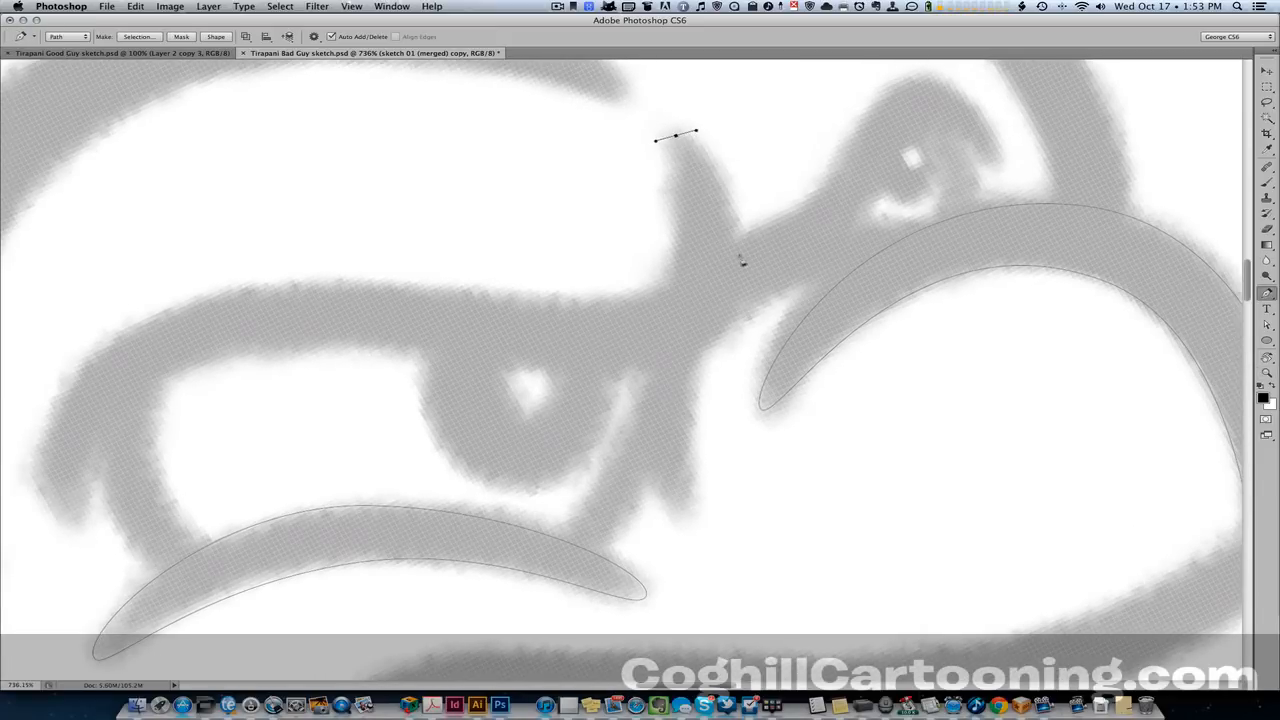
Trace the brow line's front and lower edge with curved anchors, over the larger eye to the outer tip
{"action": "left_click_drag", "start_coordinate": [708, 353], "coordinate": [631, 398]}
{"action": "key", "text": "r"}
{"action": "left_click_drag", "start_coordinate": [548, 391], "coordinate": [745, 427]}
{"action": "key", "text": "p"}
{"action": "left_click_drag", "start_coordinate": [531, 463], "coordinate": [304, 300]}
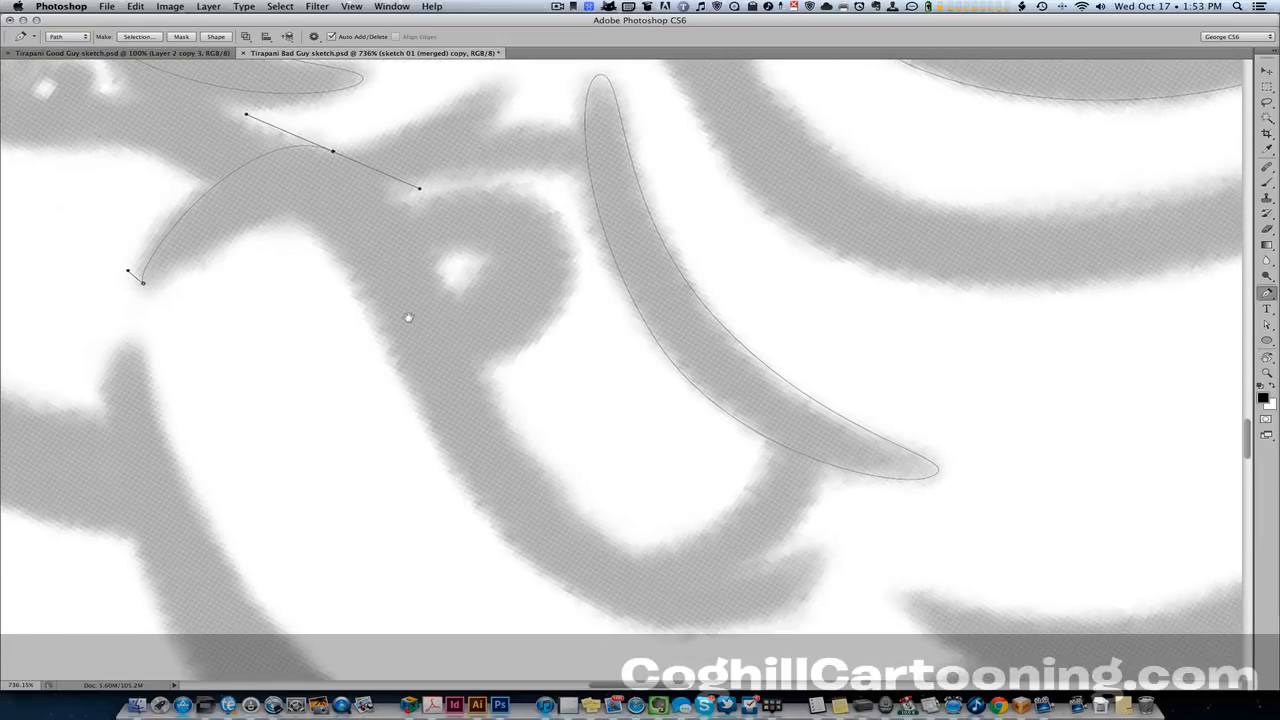
{"action": "left_click_drag", "start_coordinate": [504, 416], "coordinate": [563, 526]}
{"action": "left_click_drag", "start_coordinate": [702, 581], "coordinate": [766, 583]}
{"action": "left_click_drag", "start_coordinate": [829, 552], "coordinate": [846, 559]}
Trace the brow line's upper edge back to the starting tip between the eyes and close the path
{"action": "key", "text": "r"}
{"action": "left_click_drag", "start_coordinate": [586, 592], "coordinate": [865, 438]}
{"action": "key", "text": "p"}
{"action": "key", "text": "r"}
{"action": "left_click_drag", "start_coordinate": [535, 508], "coordinate": [692, 522]}
{"action": "key", "text": "space"}
{"action": "left_click_drag", "start_coordinate": [693, 450], "coordinate": [427, 343]}
{"action": "key", "text": "p"}
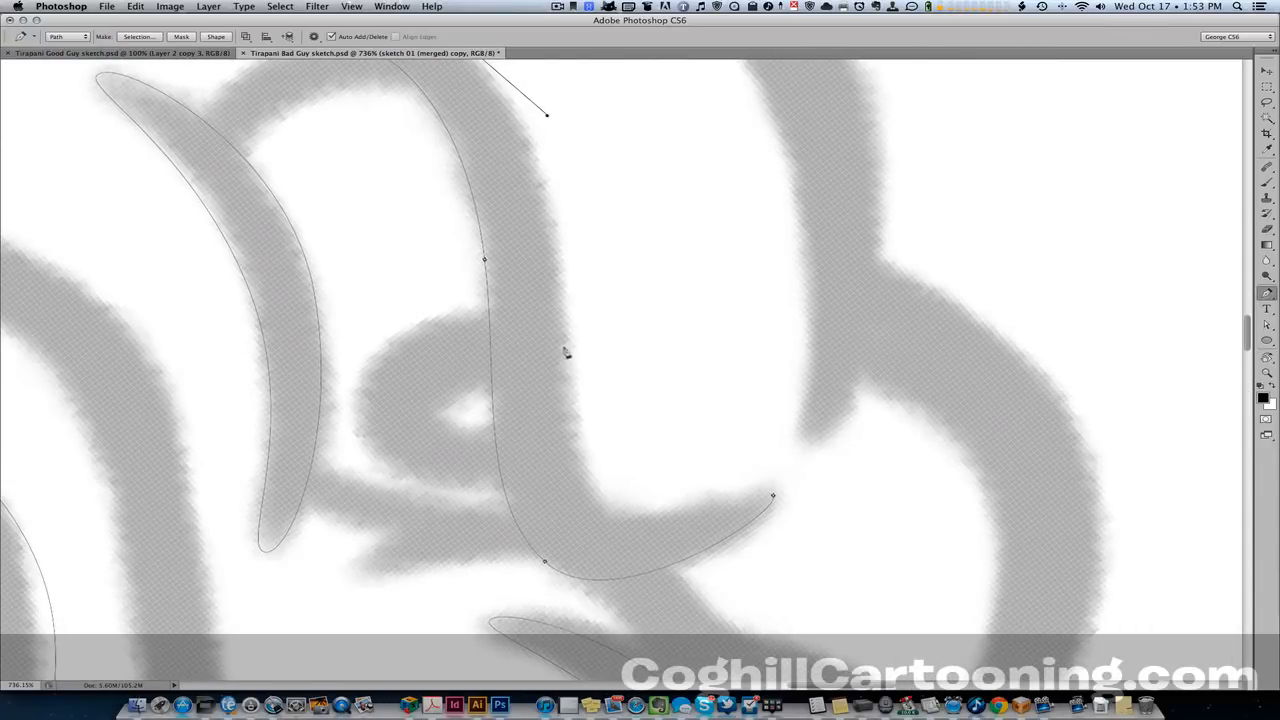
{"action": "left_click_drag", "start_coordinate": [607, 510], "coordinate": [675, 545]}
{"action": "left_click_drag", "start_coordinate": [773, 496], "coordinate": [784, 511]}
Refine the brow path's upper edge by adjusting its outer curve handle and the anchor and handles at the inner bend
{"action": "key", "text": "r"}
{"action": "left_click_drag", "start_coordinate": [396, 490], "coordinate": [808, 286]}
{"action": "left_click_drag", "start_coordinate": [705, 370], "coordinate": [708, 370]}
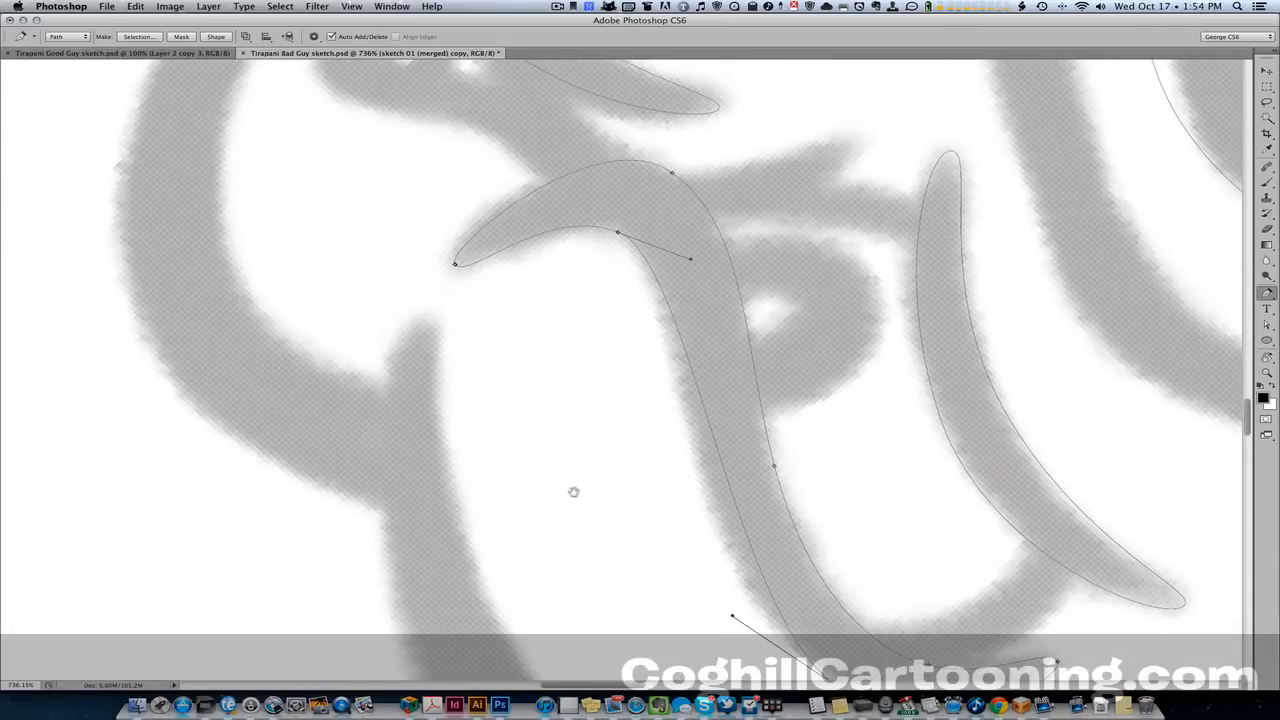
{"action": "left_click_drag", "start_coordinate": [608, 511], "coordinate": [528, 449]}
{"action": "left_click_drag", "start_coordinate": [652, 557], "coordinate": [588, 501]}
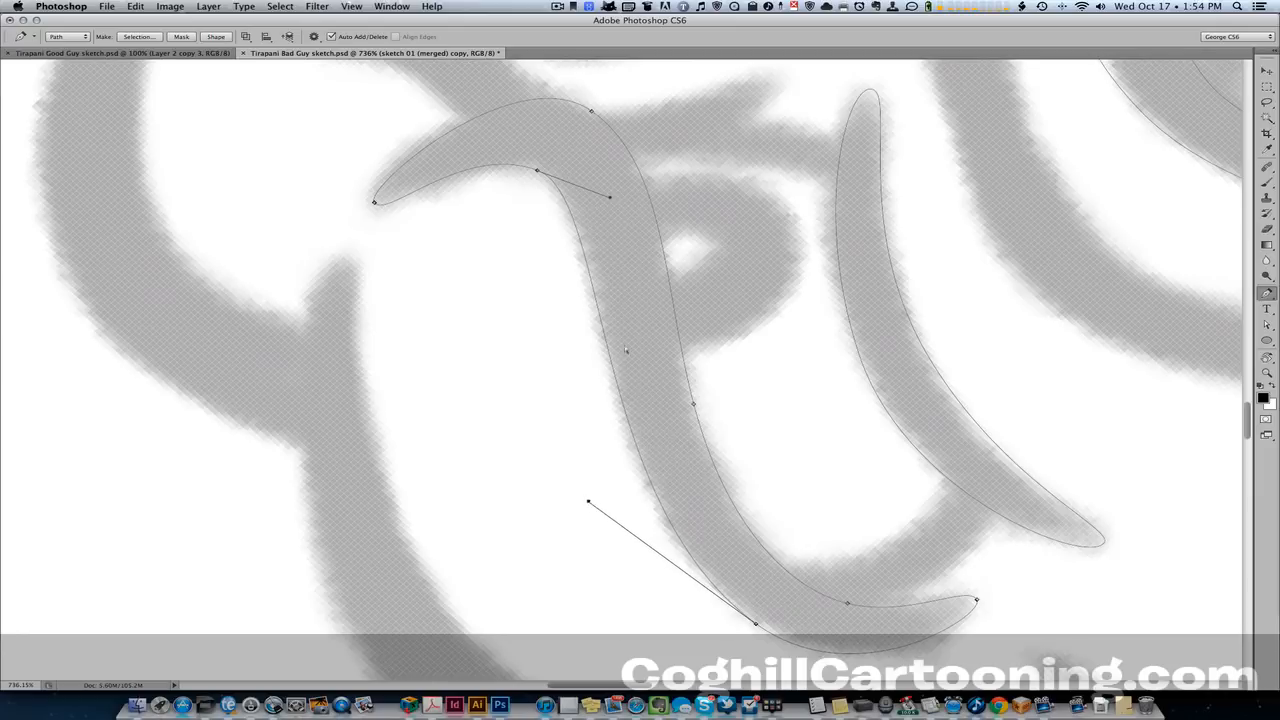
{"action": "left_click_drag", "start_coordinate": [537, 173], "coordinate": [543, 175]}
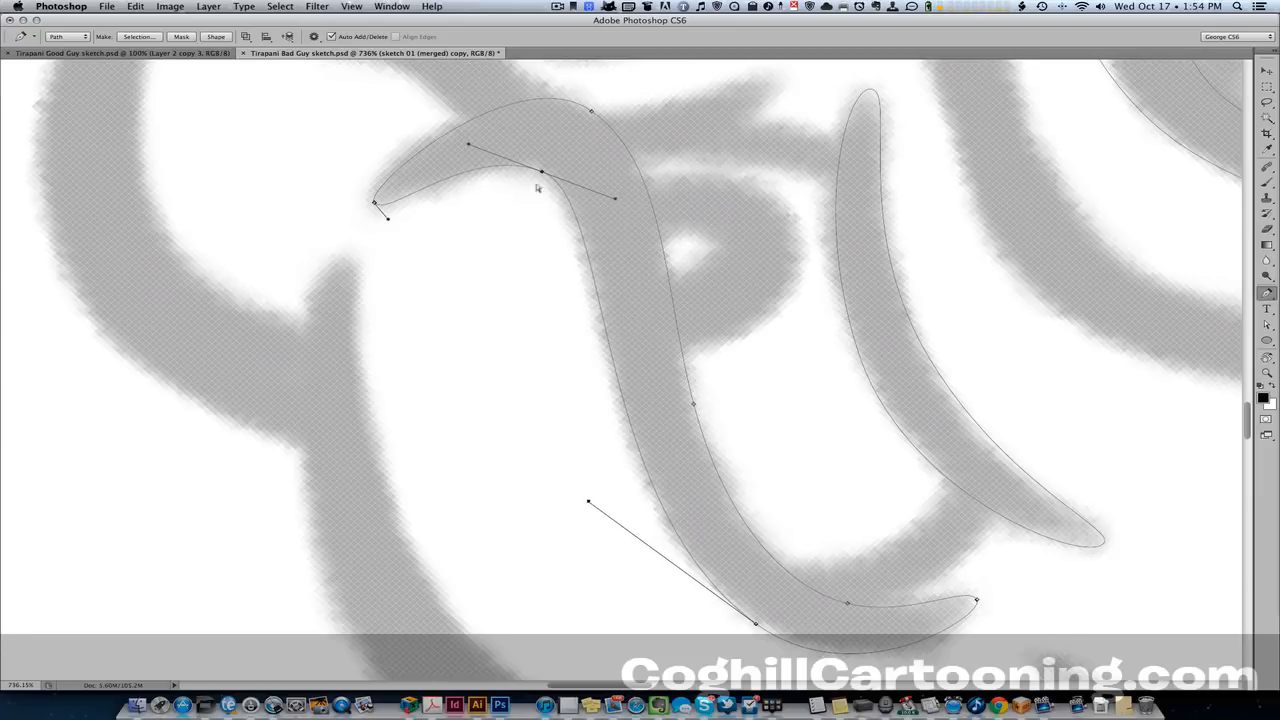
{"action": "left_click_drag", "start_coordinate": [469, 144], "coordinate": [474, 150]}
{"action": "left_click_drag", "start_coordinate": [619, 201], "coordinate": [606, 199]}
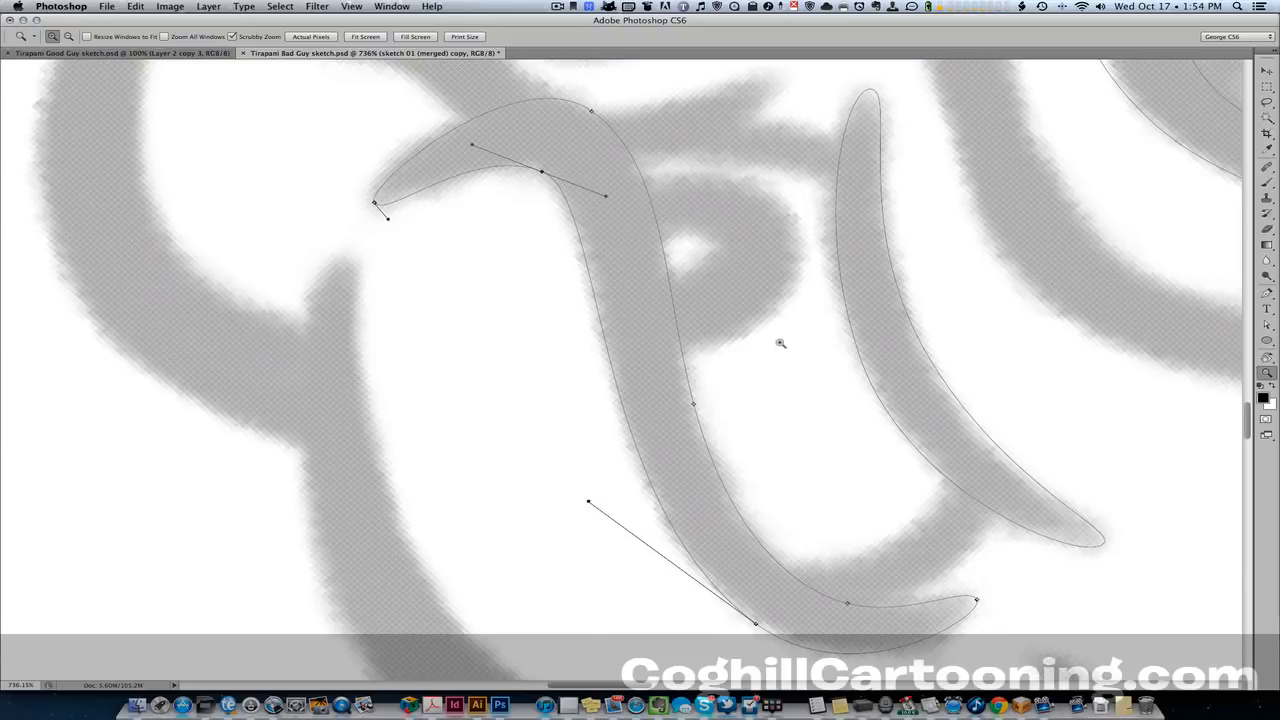
Trace one edge of the crease line between the eyes, from the nose line to the crease's lower tip
{"action": "left_click_drag", "start_coordinate": [781, 343], "coordinate": [582, 470]}
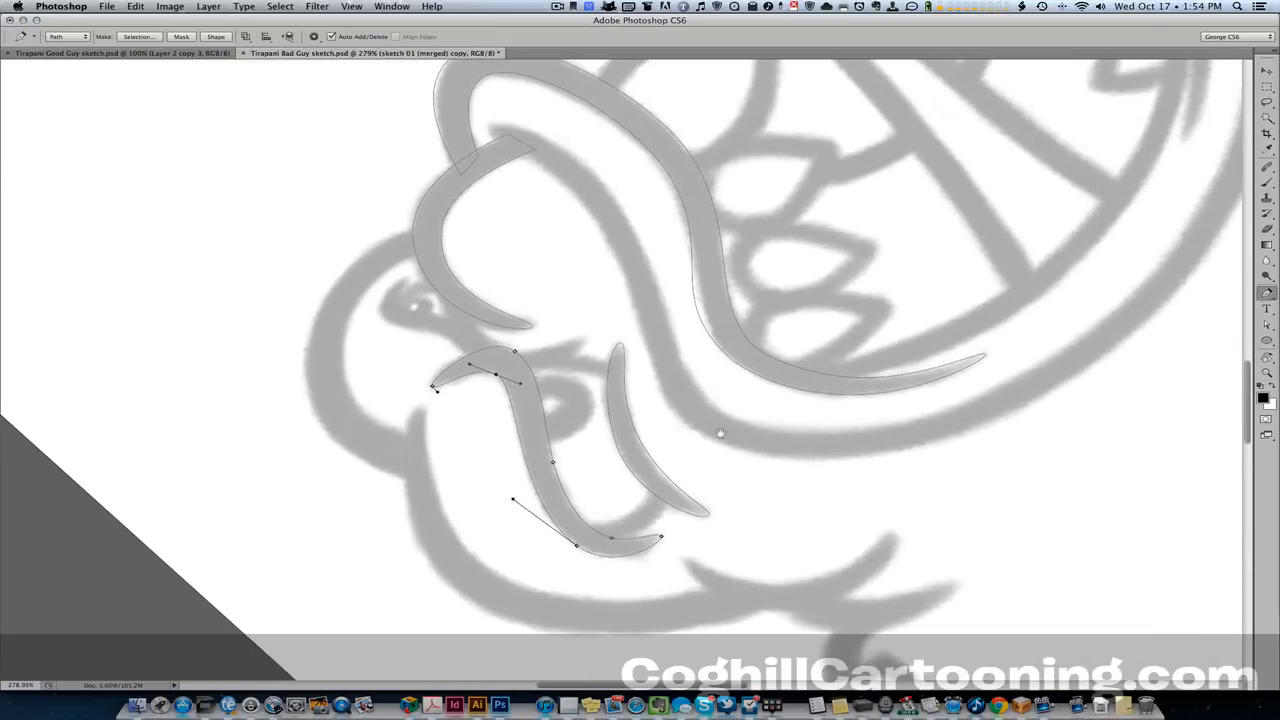
{"action": "key", "text": "r"}
{"action": "left_click_drag", "start_coordinate": [700, 560], "coordinate": [354, 314]}
{"action": "left_click_drag", "start_coordinate": [720, 318], "coordinate": [660, 361]}
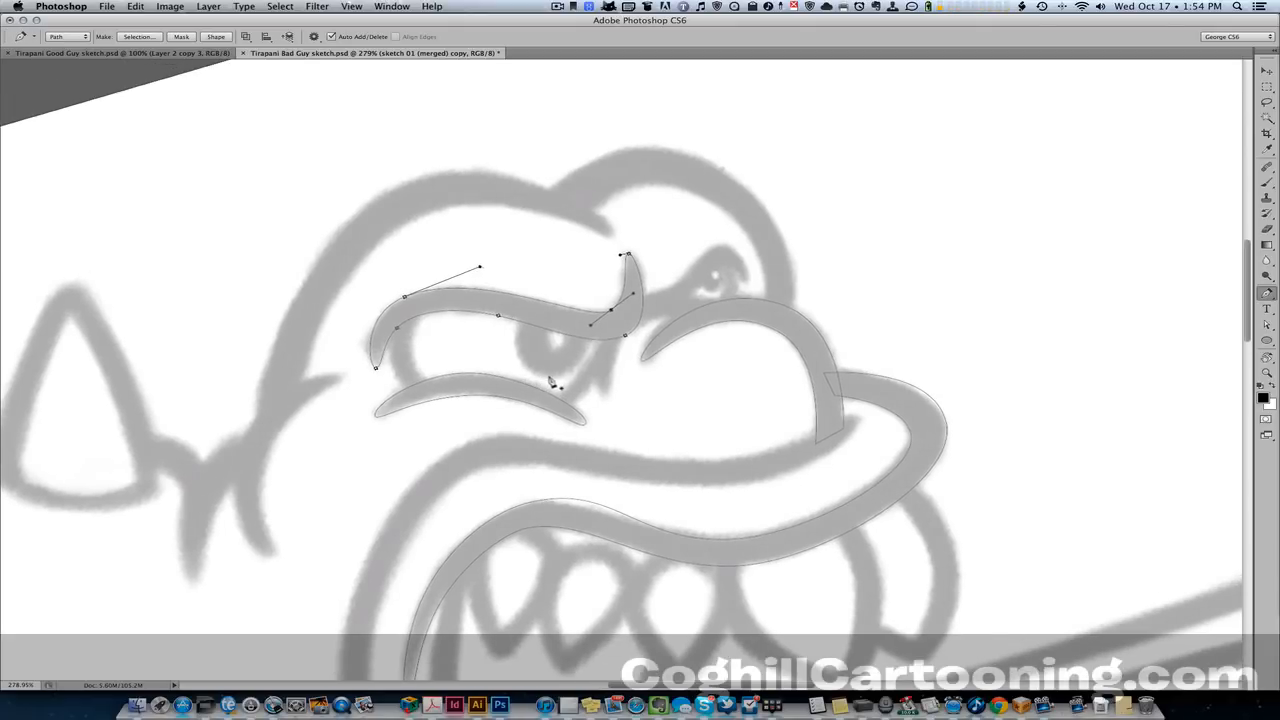
{"action": "left_click_drag", "start_coordinate": [540, 378], "coordinate": [560, 380]}
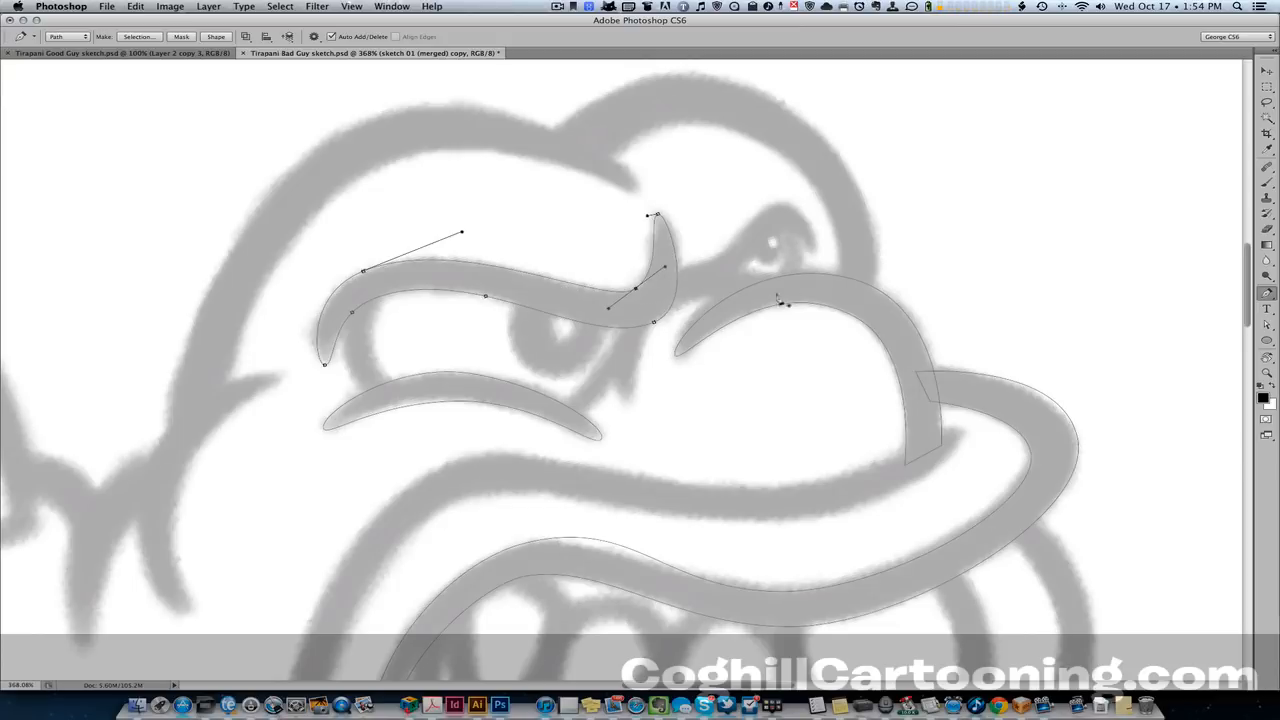
{"action": "key", "text": "r"}
{"action": "left_click_drag", "start_coordinate": [460, 434], "coordinate": [735, 493]}
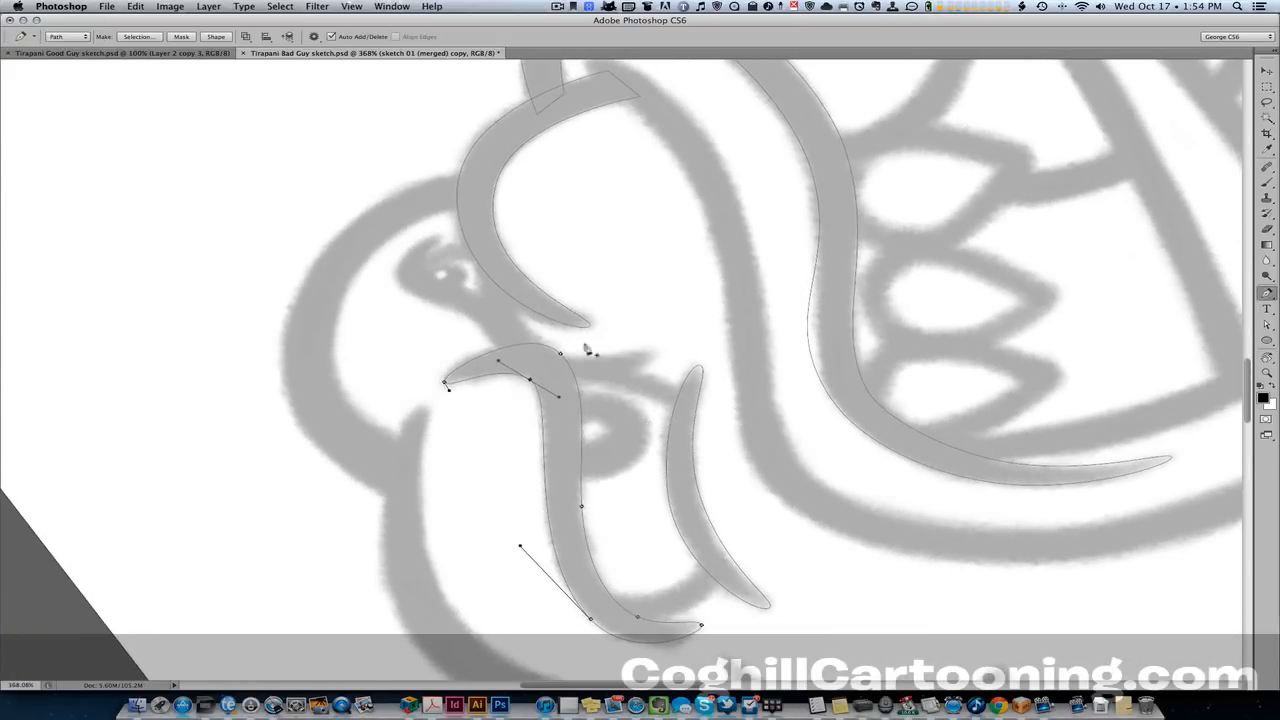
{"action": "left_click", "coordinate": [514, 283]}
{"action": "left_click_drag", "start_coordinate": [550, 354], "coordinate": [843, 397]}
{"action": "key", "text": "r"}
{"action": "key", "text": "p"}
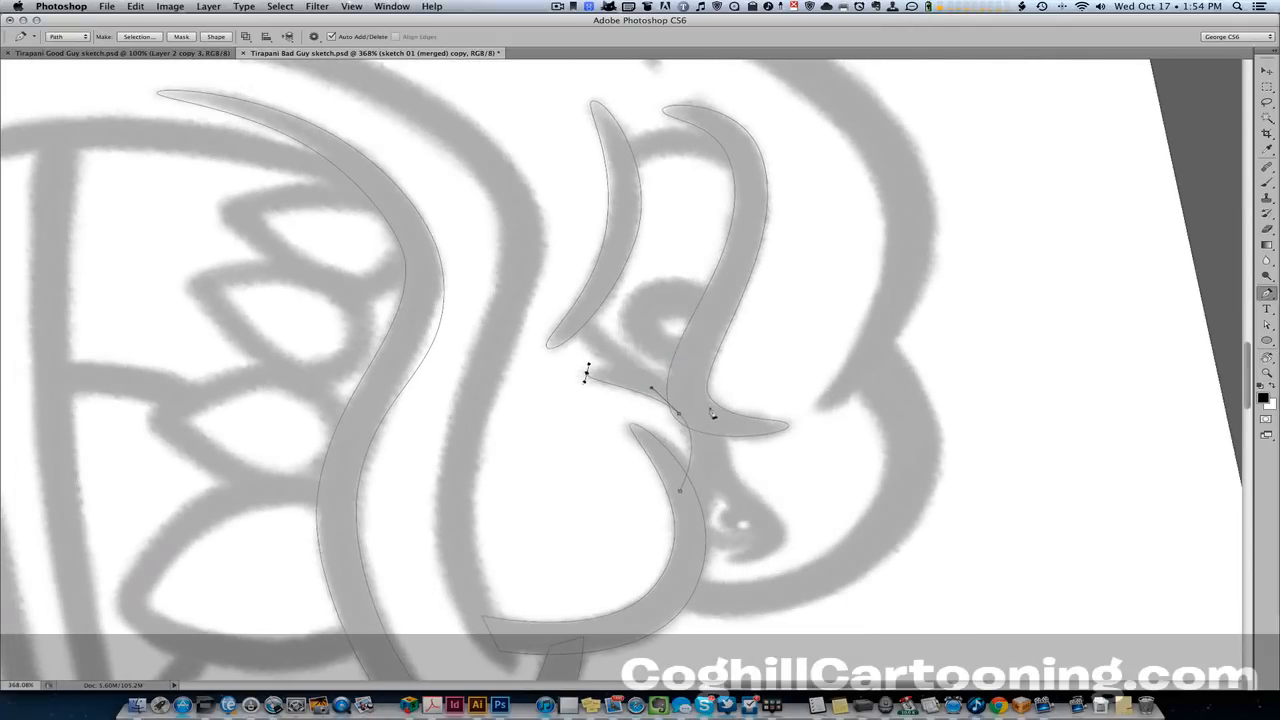
Trace the opposite edge of the crease between the eyes, close the path and adjust its curve
{"action": "left_click_drag", "start_coordinate": [705, 402], "coordinate": [738, 437]}
{"action": "key", "text": "r"}
{"action": "left_click_drag", "start_coordinate": [675, 490], "coordinate": [799, 405]}
{"action": "key", "text": "p"}
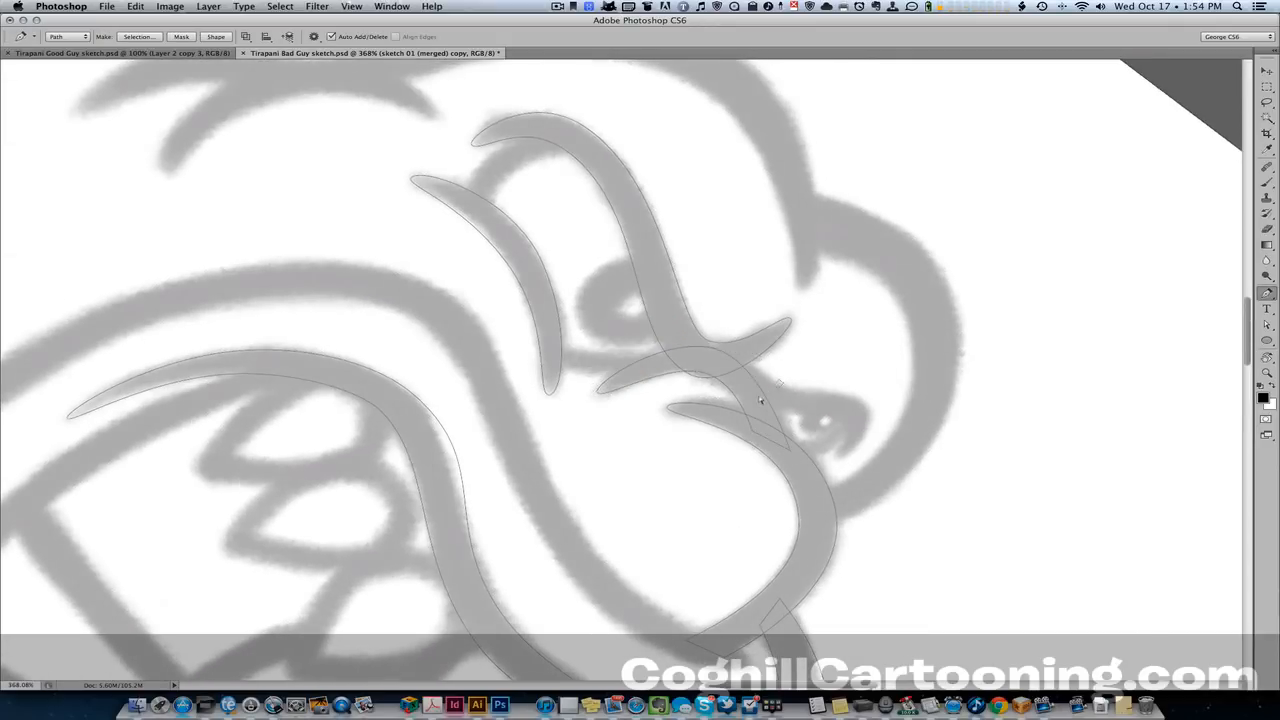
{"action": "left_click_drag", "start_coordinate": [709, 347], "coordinate": [785, 358]}
Save the sketch document with the brow and crease paths in place
{"action": "key", "text": "r"}
{"action": "left_click_drag", "start_coordinate": [522, 418], "coordinate": [604, 420]}
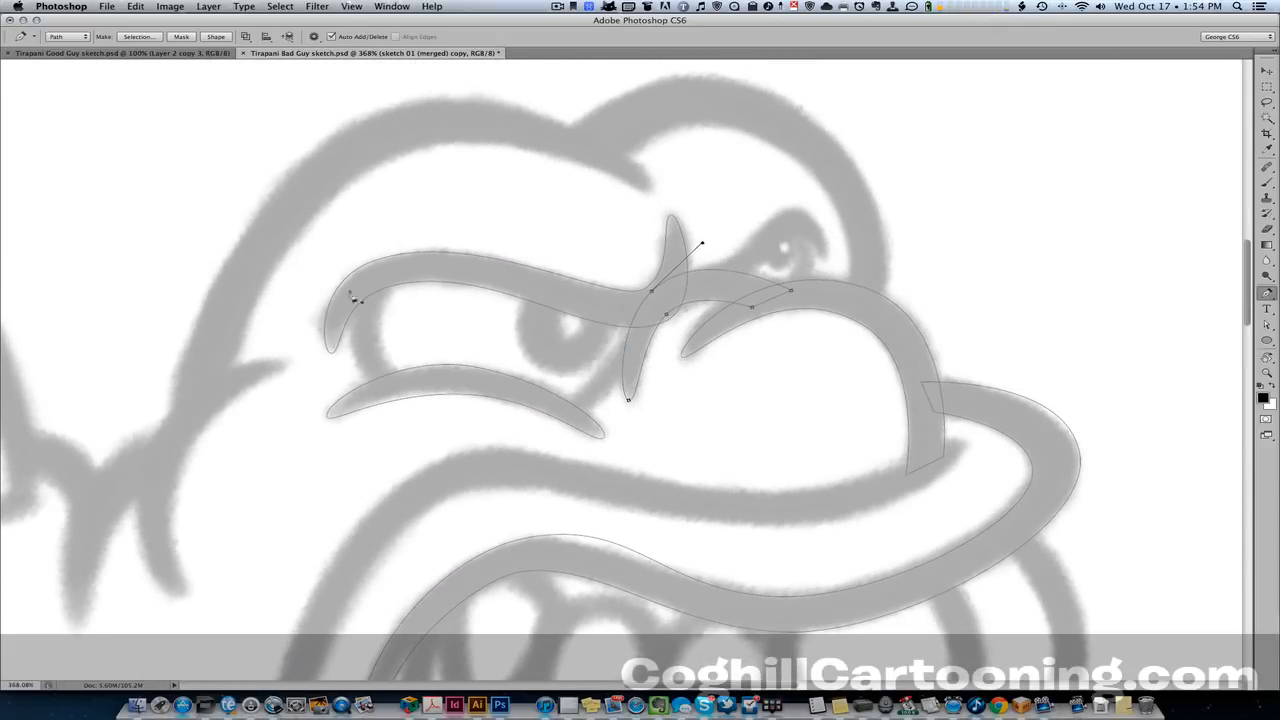
{"action": "left_click_drag", "start_coordinate": [771, 366], "coordinate": [709, 417]}
{"action": "key", "text": "ctrl+s"}
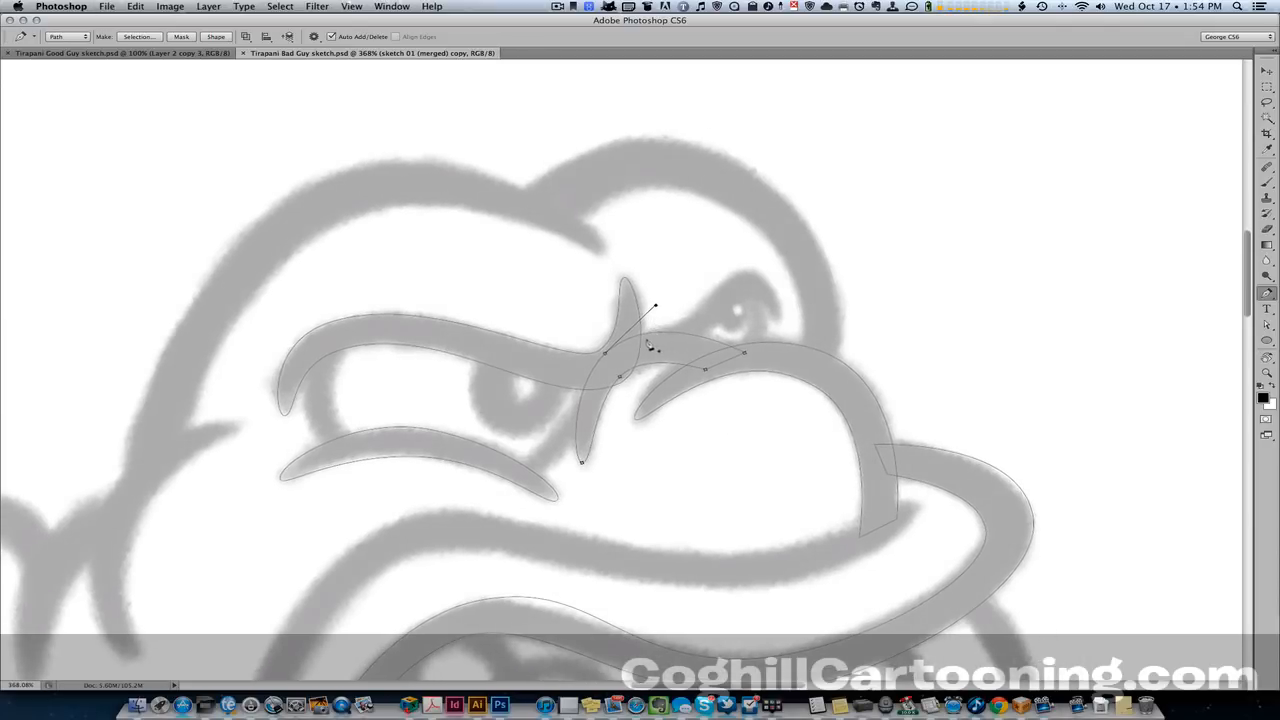
Trace a closed path around the smaller eye's upper lid line, from the nose crease to its outer tip
{"action": "left_click", "coordinate": [647, 340]}
{"action": "left_click_drag", "start_coordinate": [686, 319], "coordinate": [739, 305]}
{"action": "key", "text": "r"}
{"action": "left_click_drag", "start_coordinate": [676, 351], "coordinate": [603, 326]}
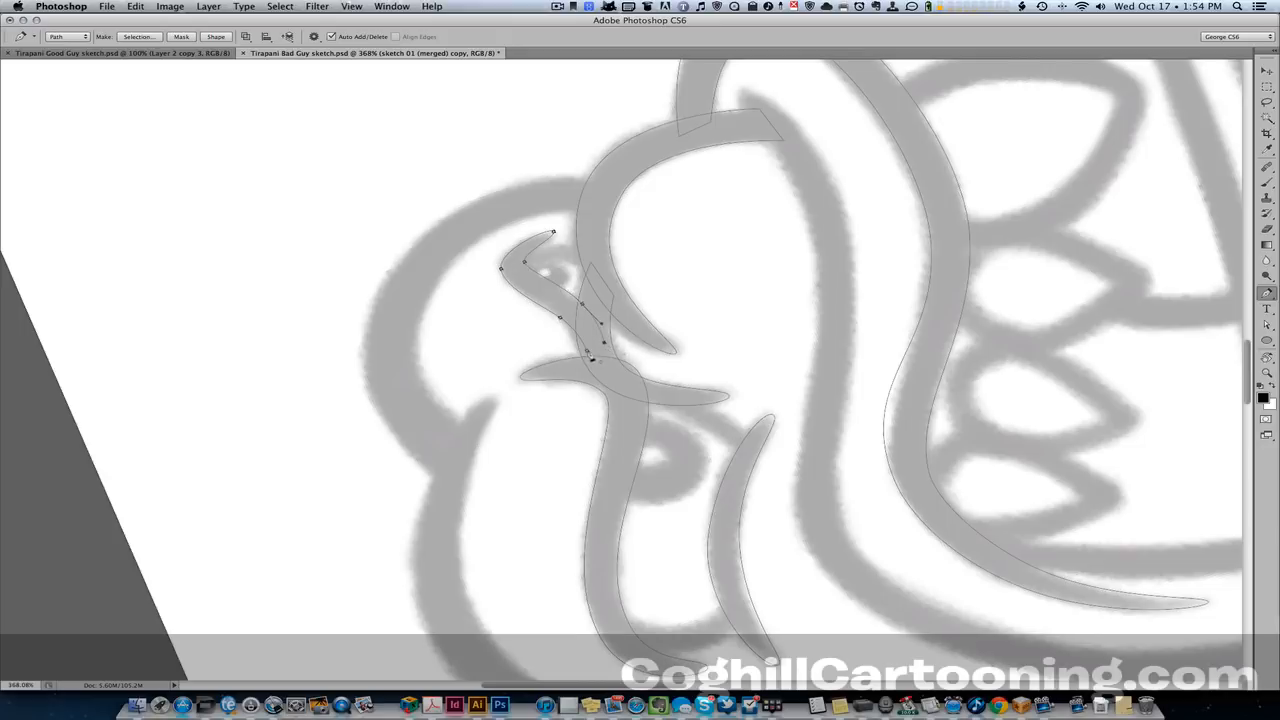
Review the traced eye, nose and lip paths against the untraced back spikes, head outline and teeth
{"action": "key", "text": "r"}
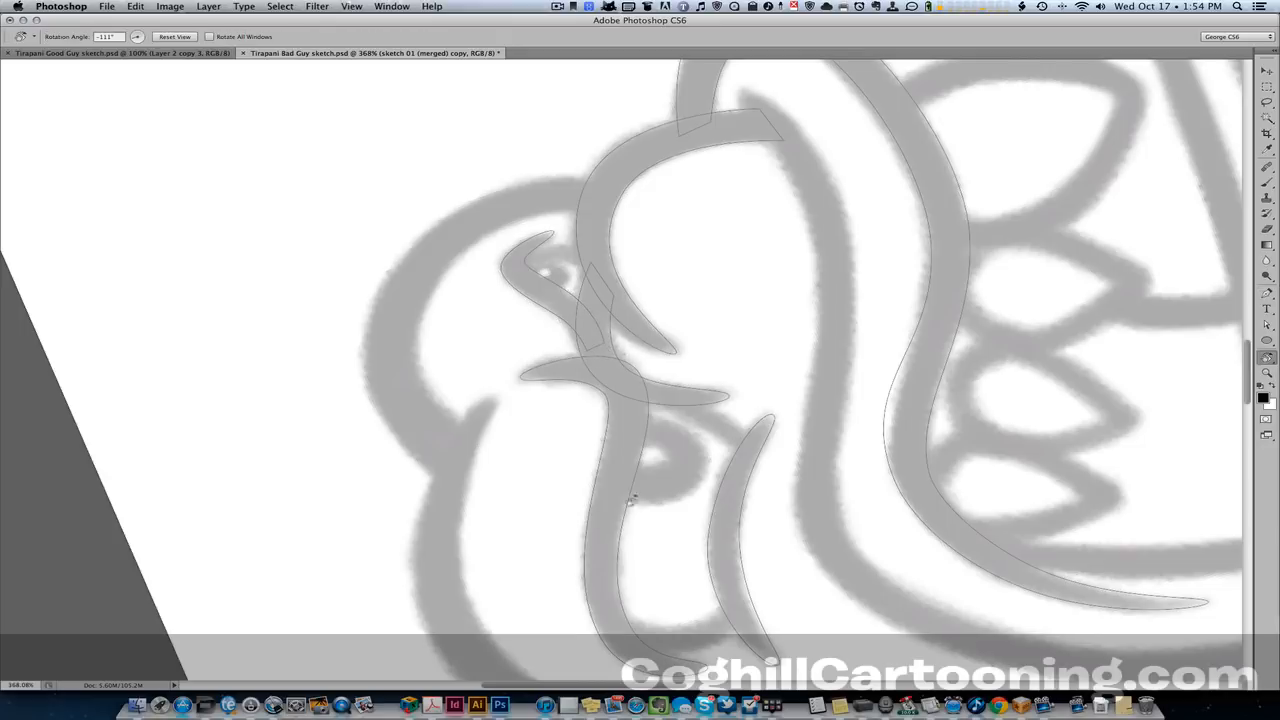
{"action": "left_click_drag", "start_coordinate": [720, 370], "coordinate": [392, 228]}
{"action": "key", "text": "p"}
{"action": "left_click_drag", "start_coordinate": [396, 296], "coordinate": [696, 282]}
{"action": "left_click_drag", "start_coordinate": [415, 406], "coordinate": [597, 360]}
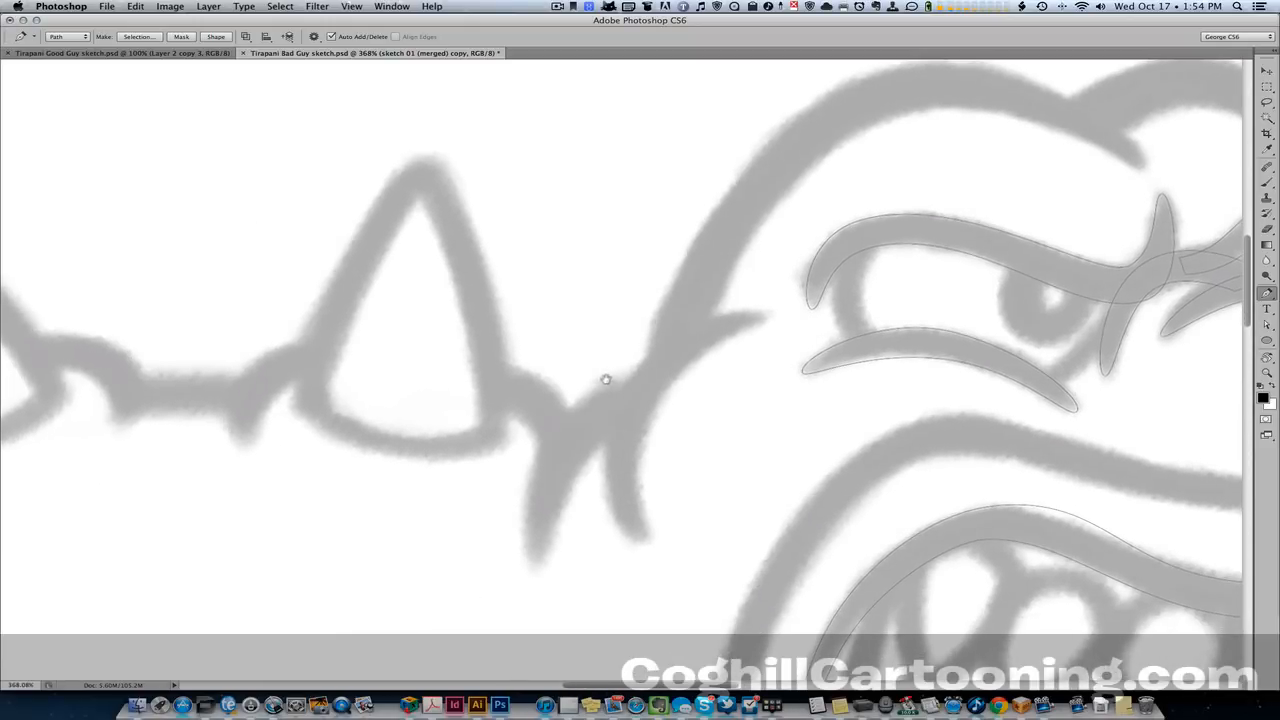
{"action": "left_click_drag", "start_coordinate": [410, 421], "coordinate": [581, 394]}
{"action": "key", "text": "z"}
{"action": "left_click_drag", "start_coordinate": [770, 388], "coordinate": [722, 394]}
{"action": "key", "text": "p"}
{"action": "left_click_drag", "start_coordinate": [543, 466], "coordinate": [377, 443]}
{"action": "mouse_move", "coordinate": [814, 448]}
{"action": "left_mouse_down"}
{"action": "mouse_move", "coordinate": [610, 348]}
{"action": "mouse_move", "coordinate": [706, 356]}
{"action": "mouse_move", "coordinate": [620, 477]}
{"action": "mouse_move", "coordinate": [617, 503]}
{"action": "left_mouse_up"}
{"action": "key", "text": "z"}
{"action": "key", "text": "p"}
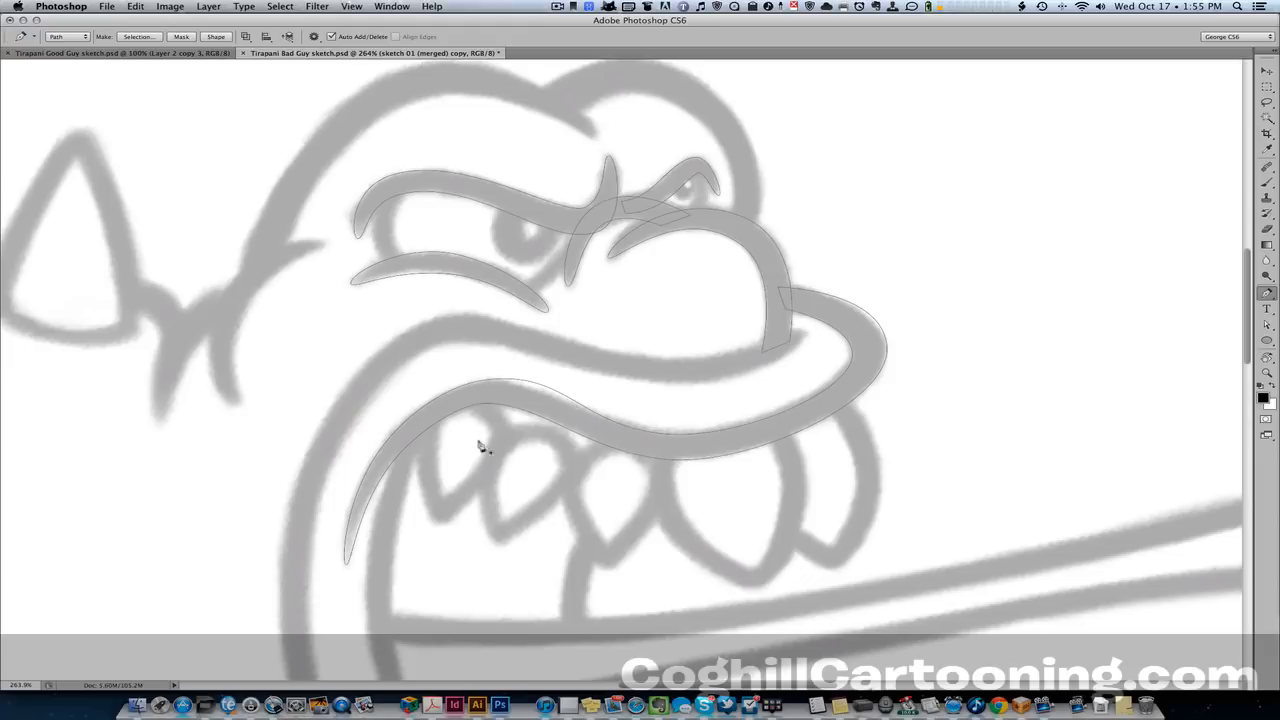
{"action": "left_click_drag", "start_coordinate": [623, 446], "coordinate": [654, 390]}
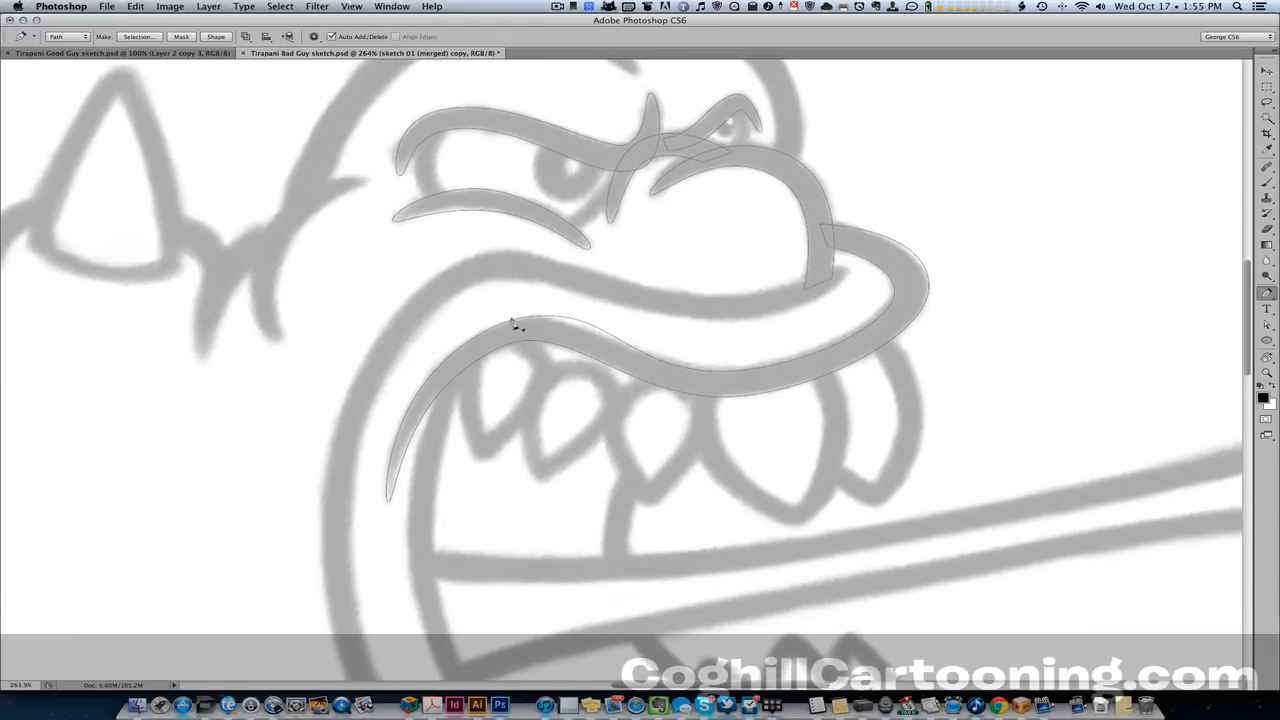
{"action": "left_click_drag", "start_coordinate": [669, 271], "coordinate": [680, 354]}
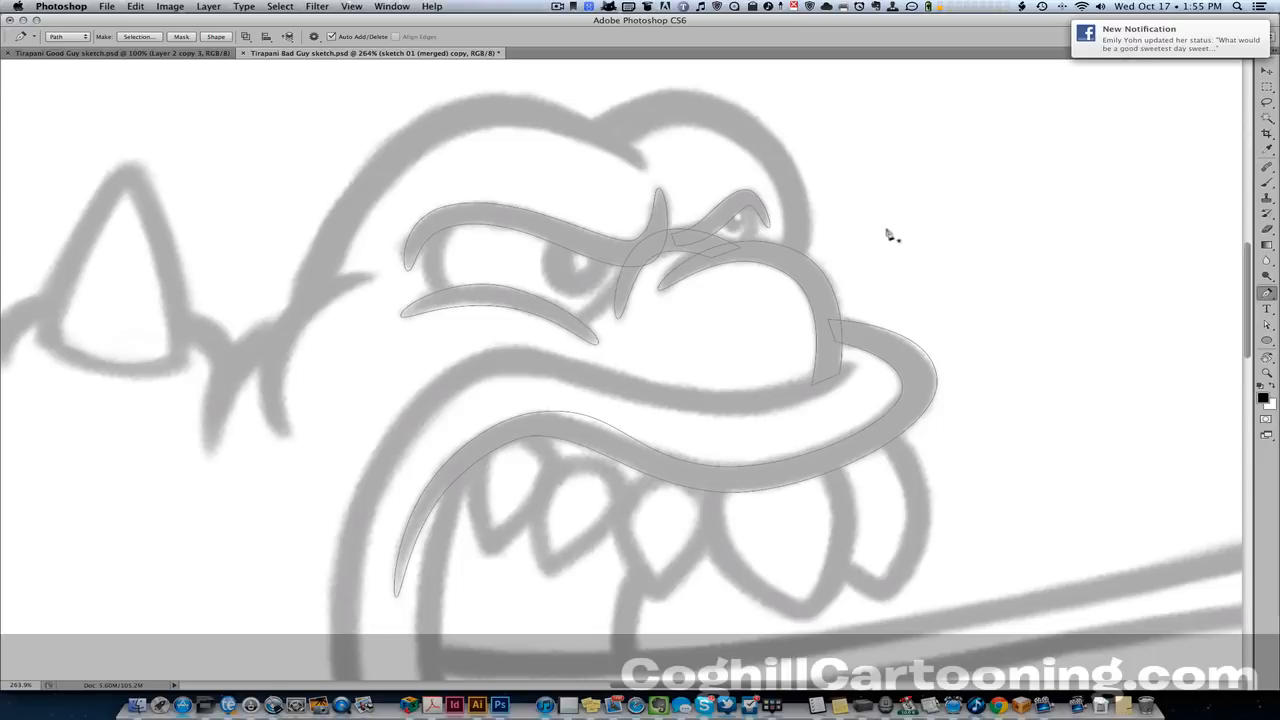
Dismiss the desktop notification and examine the traced paths across the creature's head, neck and mouth
{"action": "left_click_drag", "start_coordinate": [1154, 40], "coordinate": [875, 213]}
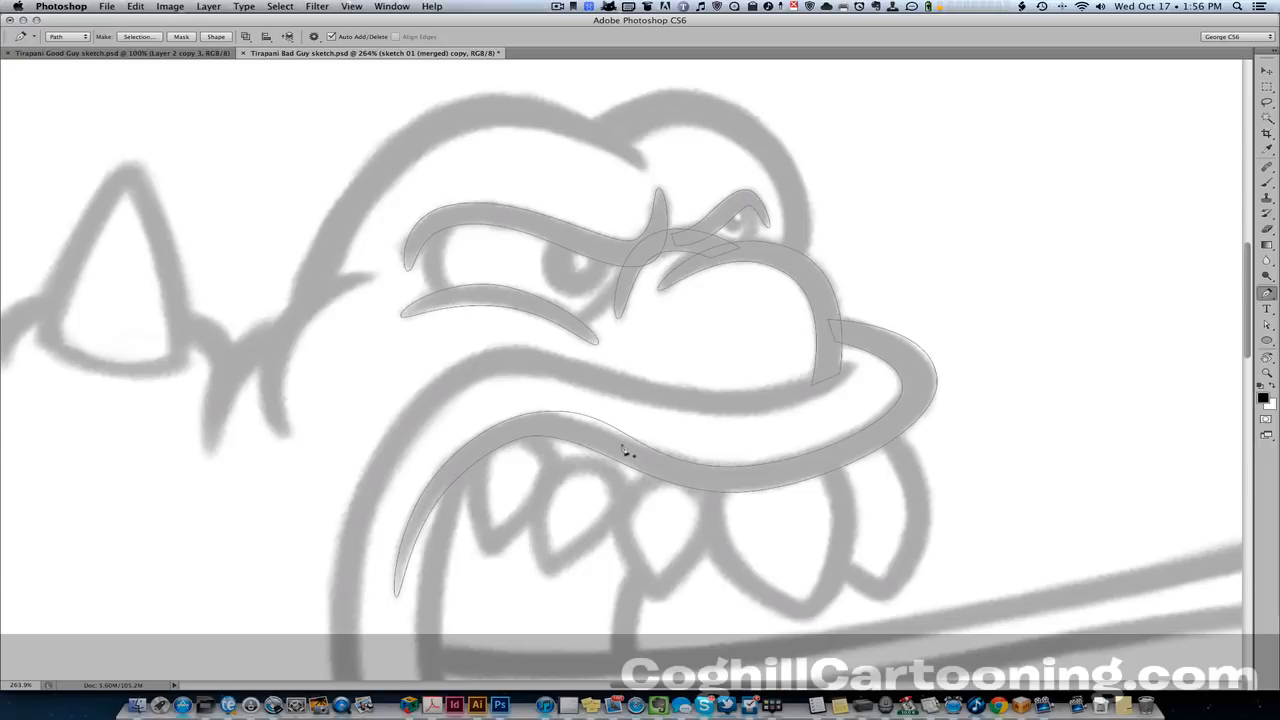
{"action": "scroll", "coordinate": [577, 422], "scroll_direction": "down", "scroll_amount": 5}
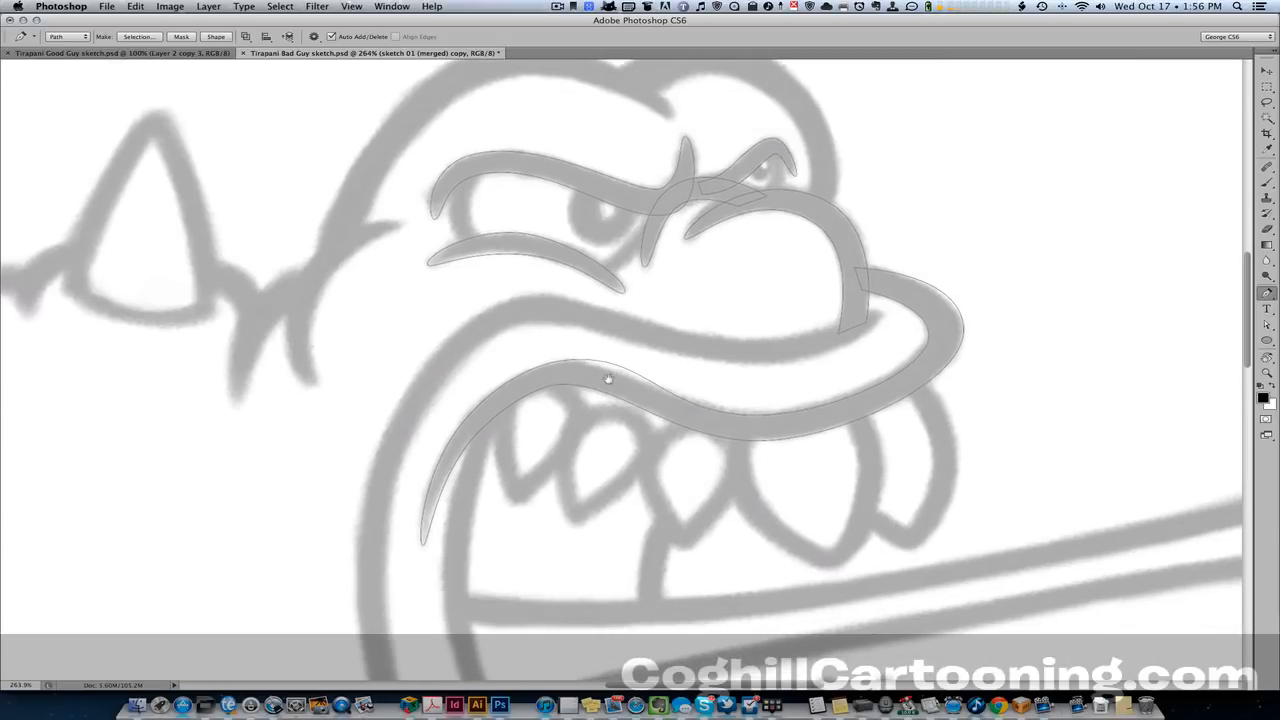
{"action": "scroll", "coordinate": [549, 333], "scroll_direction": "left", "scroll_amount": 5}
{"action": "scroll", "coordinate": [549, 333], "scroll_direction": "up", "scroll_amount": 3}
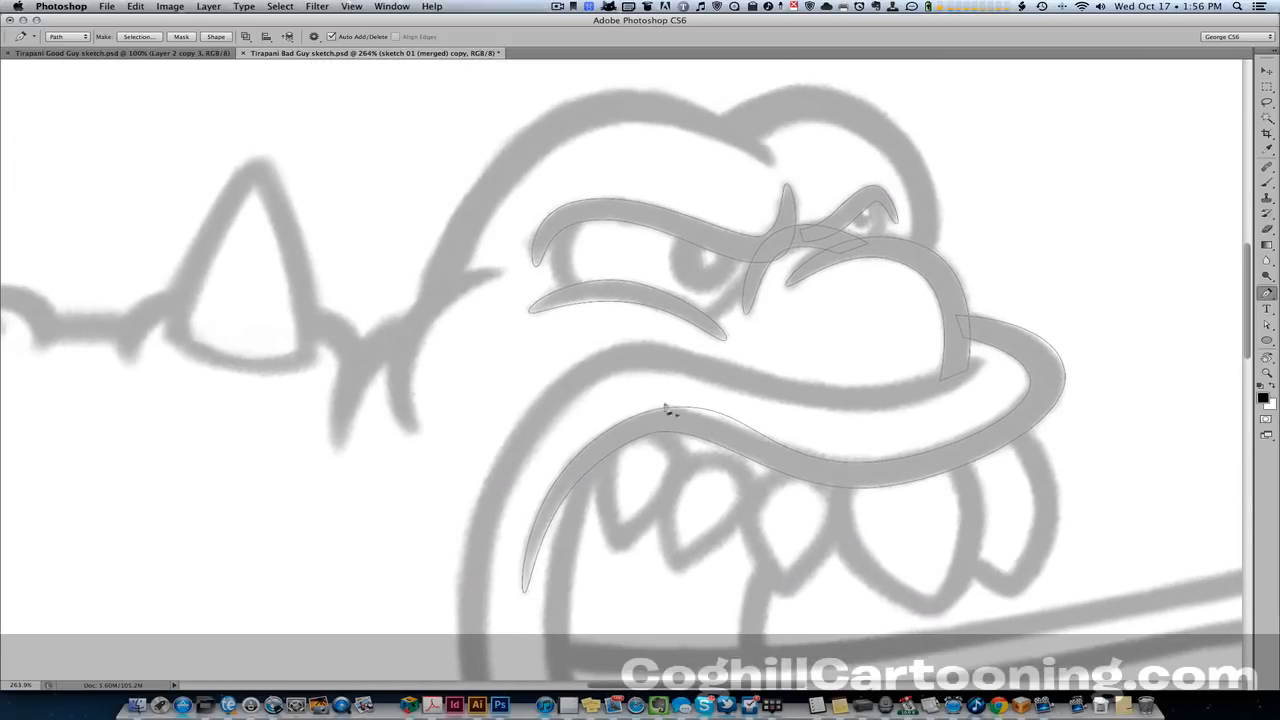
{"action": "scroll", "coordinate": [390, 368], "scroll_direction": "left", "scroll_amount": 2}
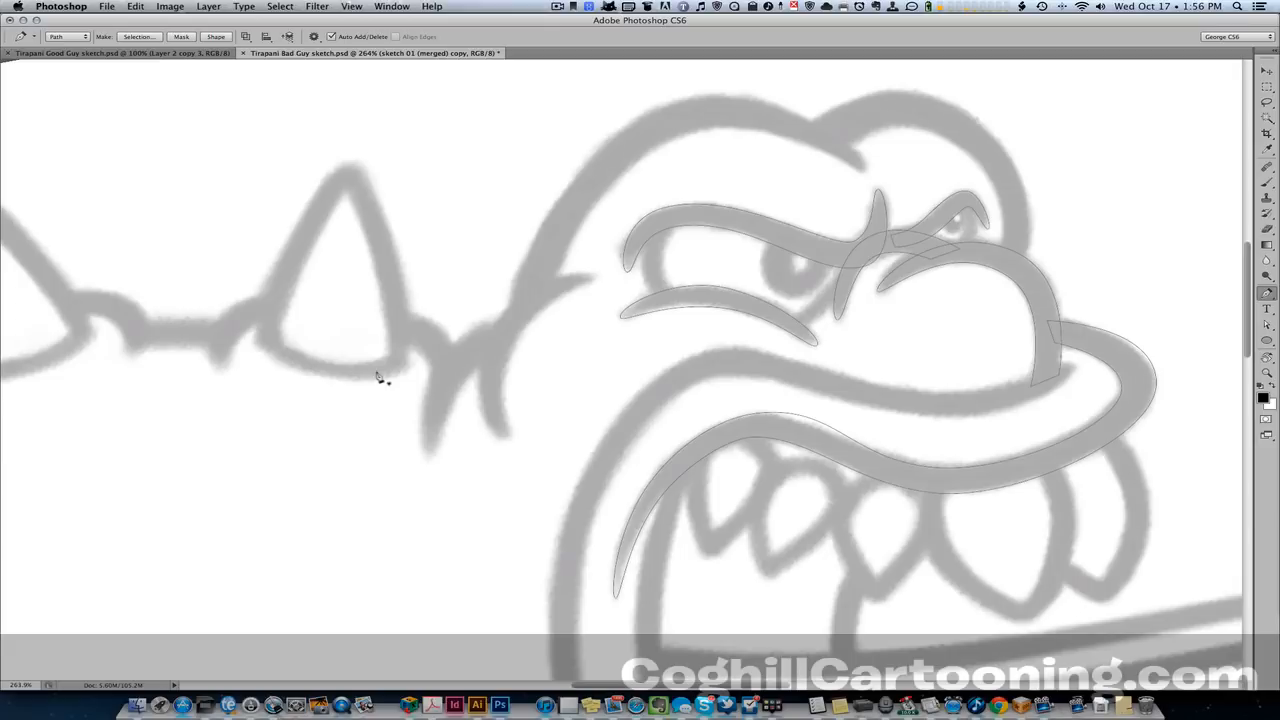
{"action": "scroll", "coordinate": [640, 377], "scroll_direction": "right", "scroll_amount": 3}
{"action": "scroll", "coordinate": [640, 377], "scroll_direction": "down", "scroll_amount": 1}
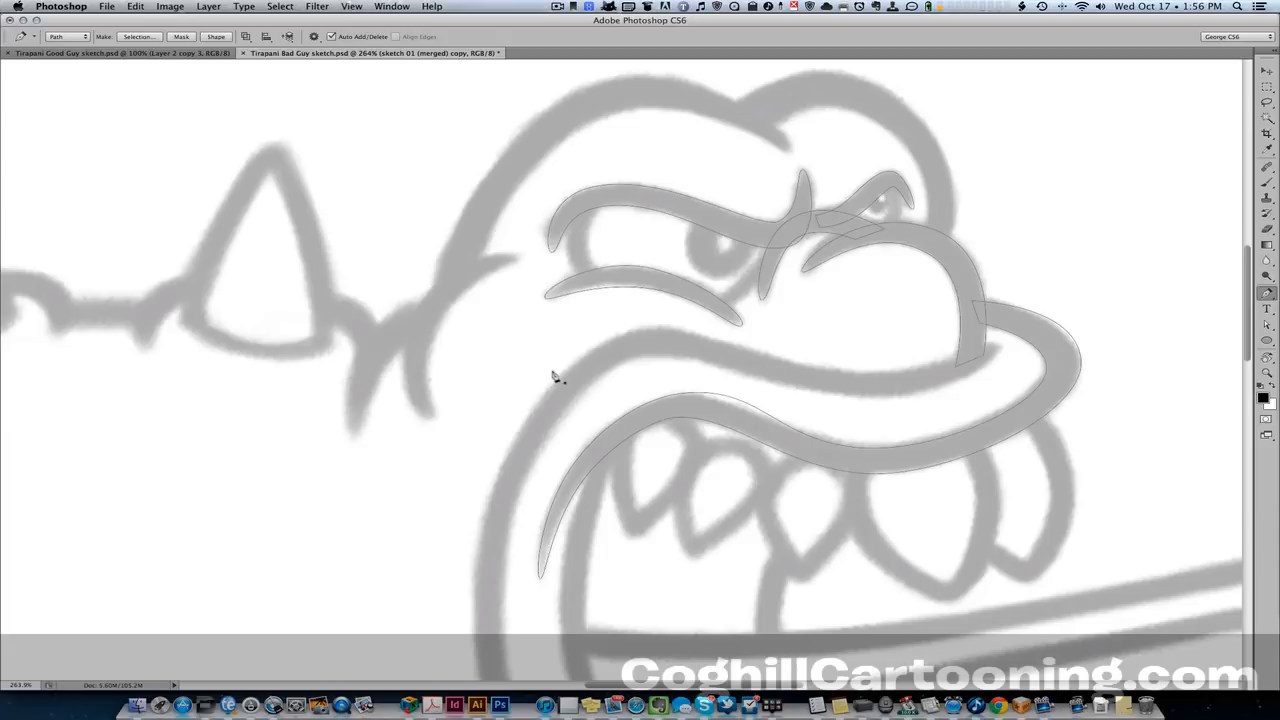
{"action": "scroll", "coordinate": [829, 406], "scroll_direction": "right", "scroll_amount": 3}
{"action": "scroll", "coordinate": [829, 406], "scroll_direction": "up", "scroll_amount": 1}
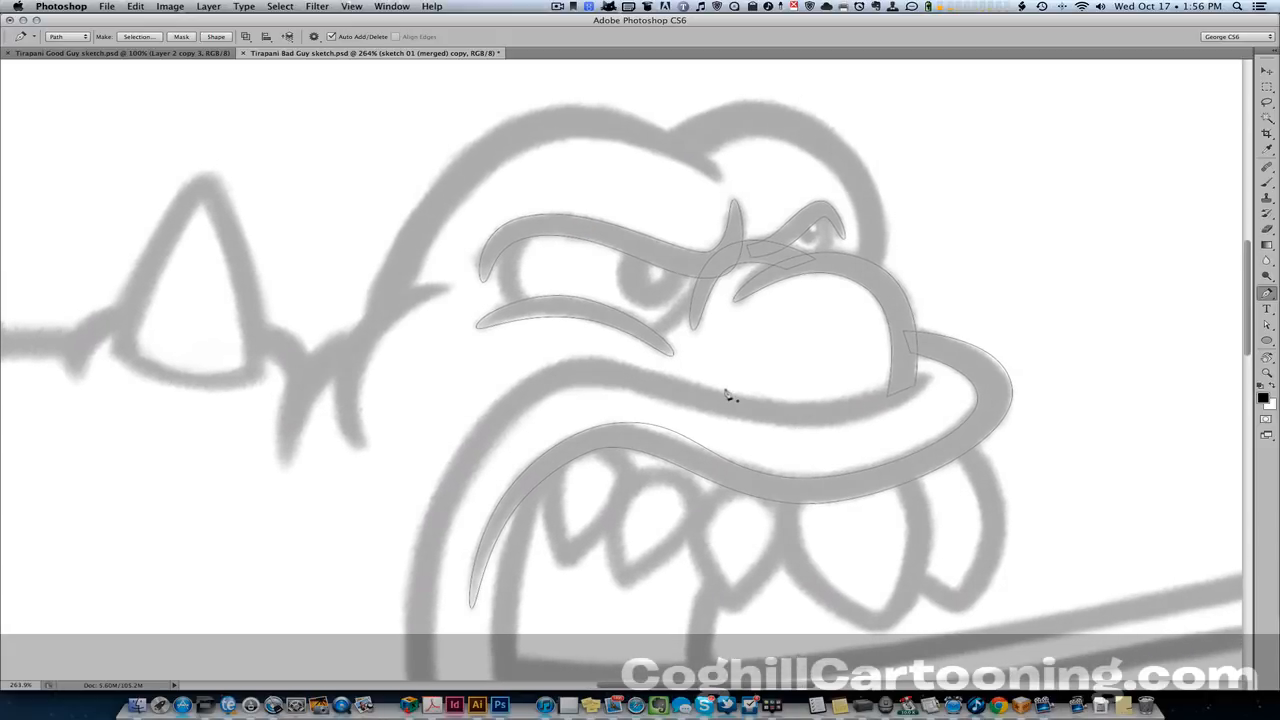
{"action": "scroll", "coordinate": [727, 393], "scroll_direction": "down", "scroll_amount": 2}
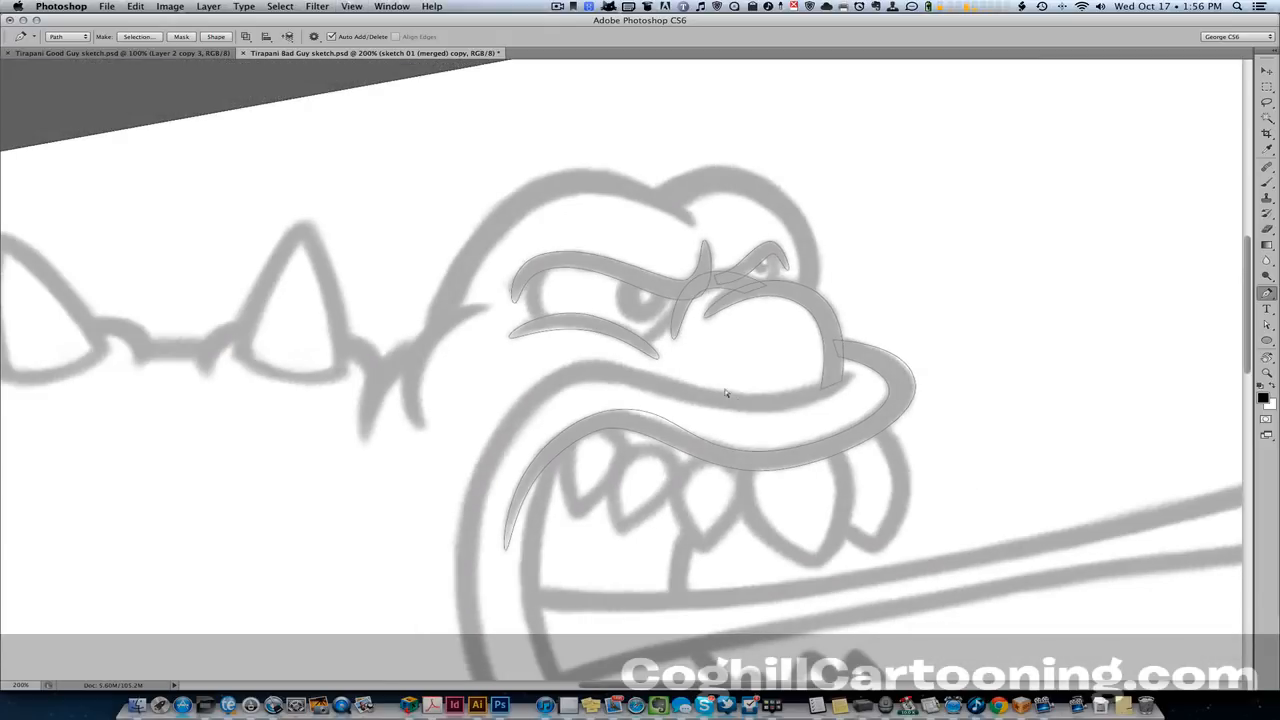
Examine the traced face paths against the untraced mouth corner, teeth, tongue and lower lip lines
{"action": "scroll", "coordinate": [727, 393], "scroll_direction": "down", "scroll_amount": 3}
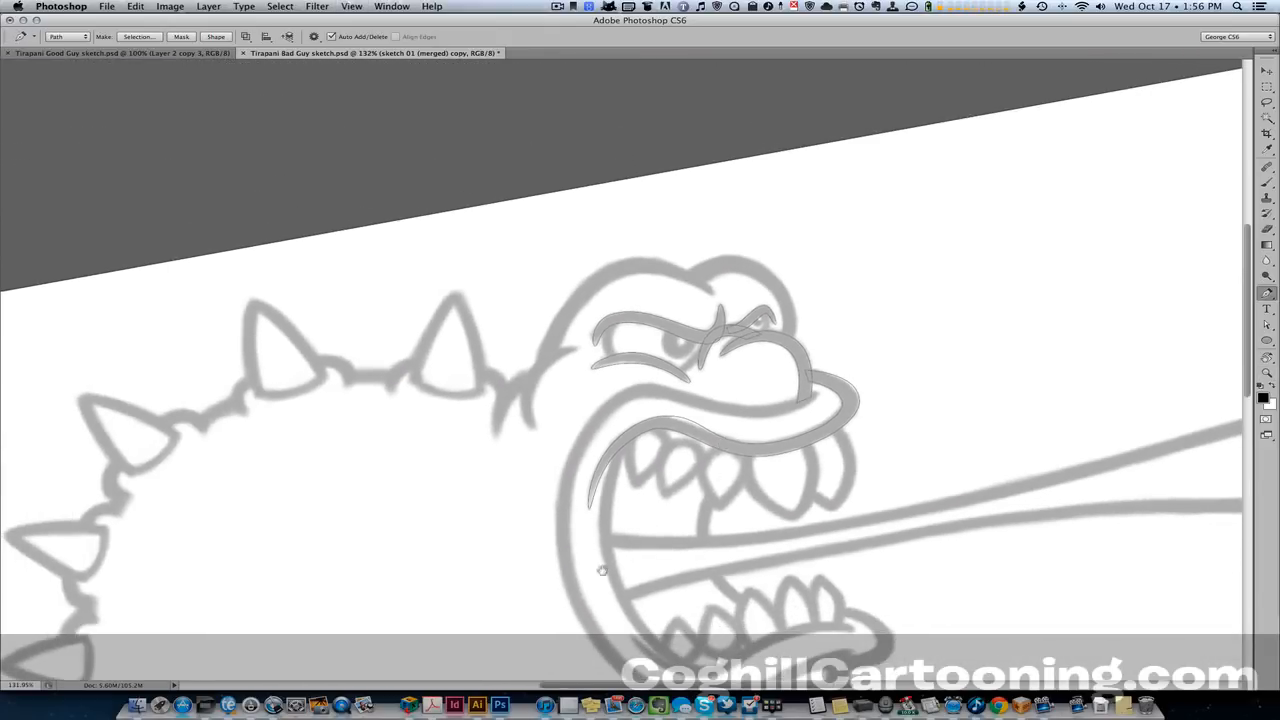
{"action": "scroll", "coordinate": [584, 435], "scroll_direction": "down", "scroll_amount": 2}
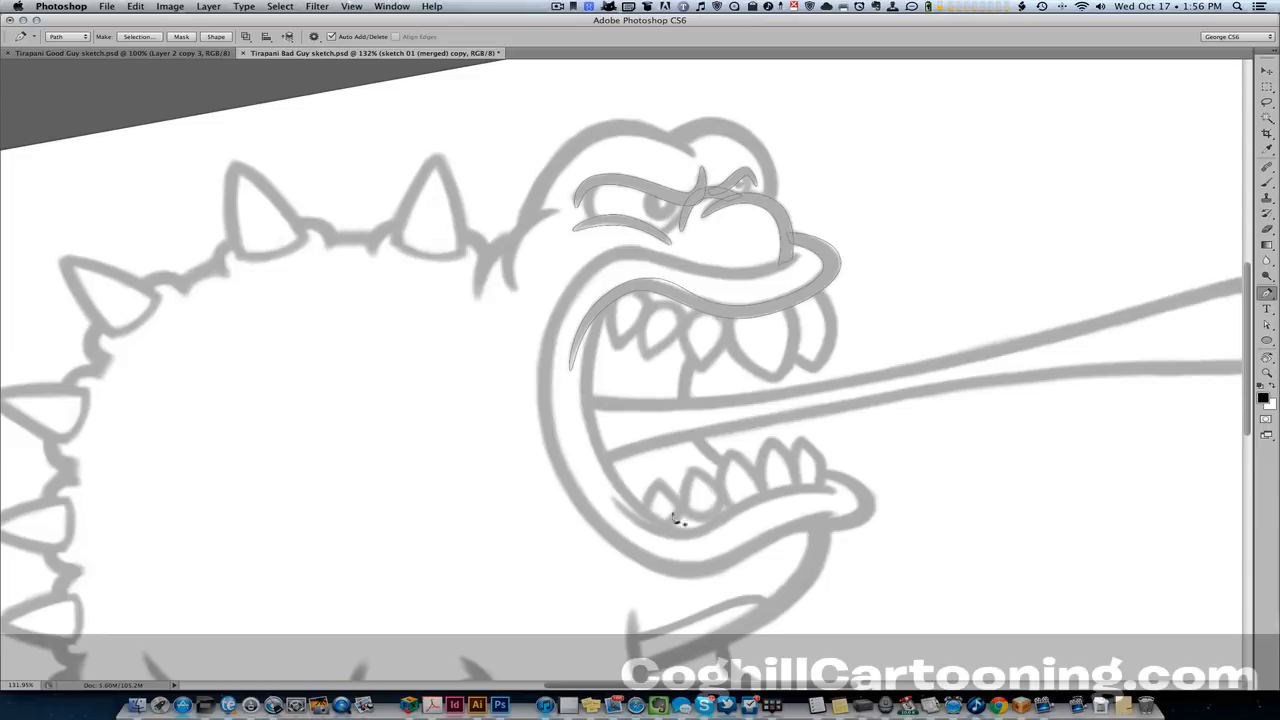
{"action": "scroll", "coordinate": [686, 517], "scroll_direction": "right", "scroll_amount": 1}
{"action": "scroll", "coordinate": [660, 460], "scroll_direction": "down", "scroll_amount": 1}
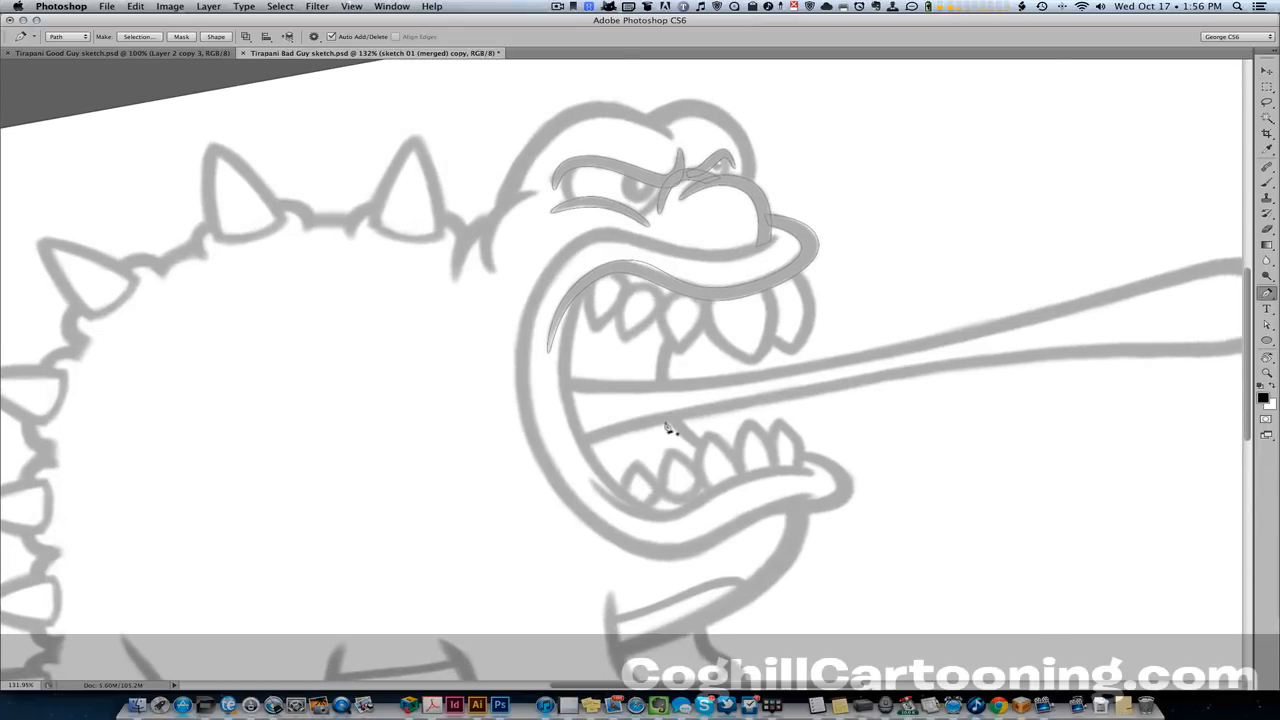
{"action": "scroll", "coordinate": [620, 345], "scroll_direction": "up", "scroll_amount": 1}
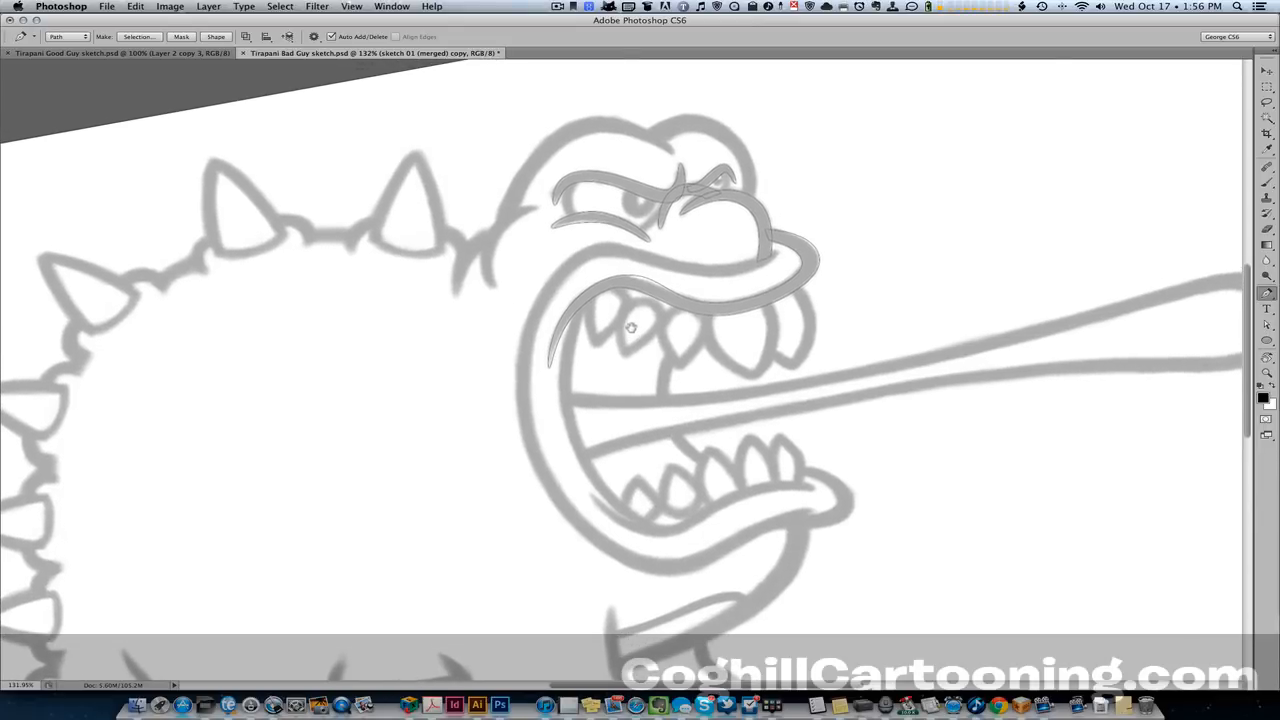
{"action": "left_click_drag", "start_coordinate": [696, 326], "coordinate": [728, 299]}
{"action": "left_click", "coordinate": [685, 352], "text": "super"}
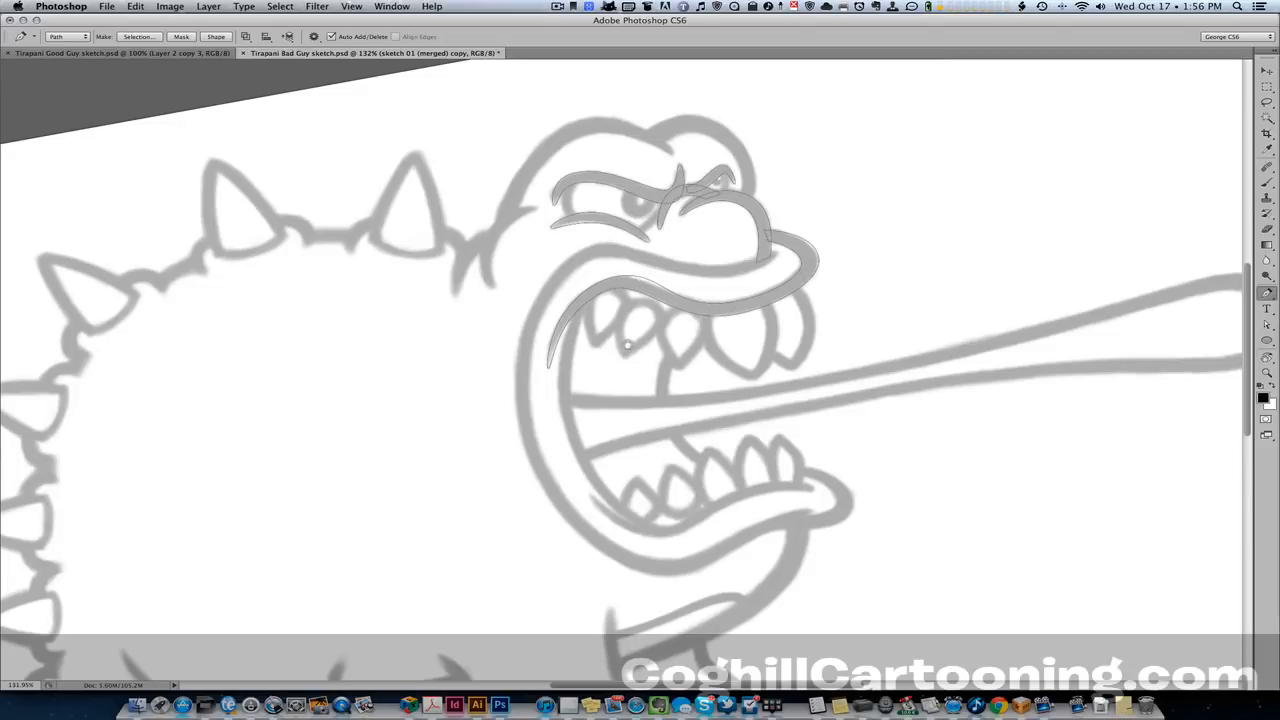
{"action": "left_click_drag", "start_coordinate": [630, 355], "coordinate": [648, 399]}
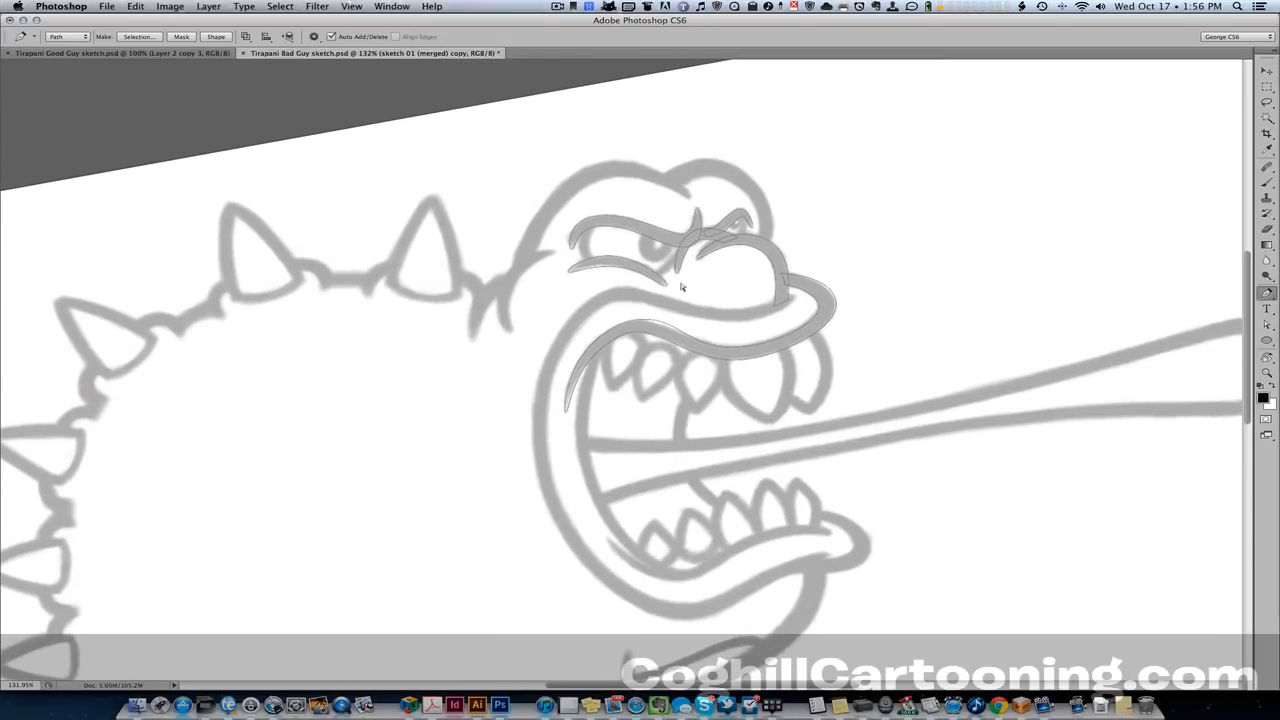
{"action": "left_click", "coordinate": [622, 323], "text": "super"}
{"action": "left_click", "coordinate": [634, 321], "text": "super"}
{"action": "left_click", "coordinate": [719, 392], "text": "super"}
Start a Pen path at the outer lip line's end beneath the nose and trace its inner edge along the upper lip
{"action": "key", "text": "z"}
{"action": "left_click_drag", "start_coordinate": [697, 301], "coordinate": [716, 303]}
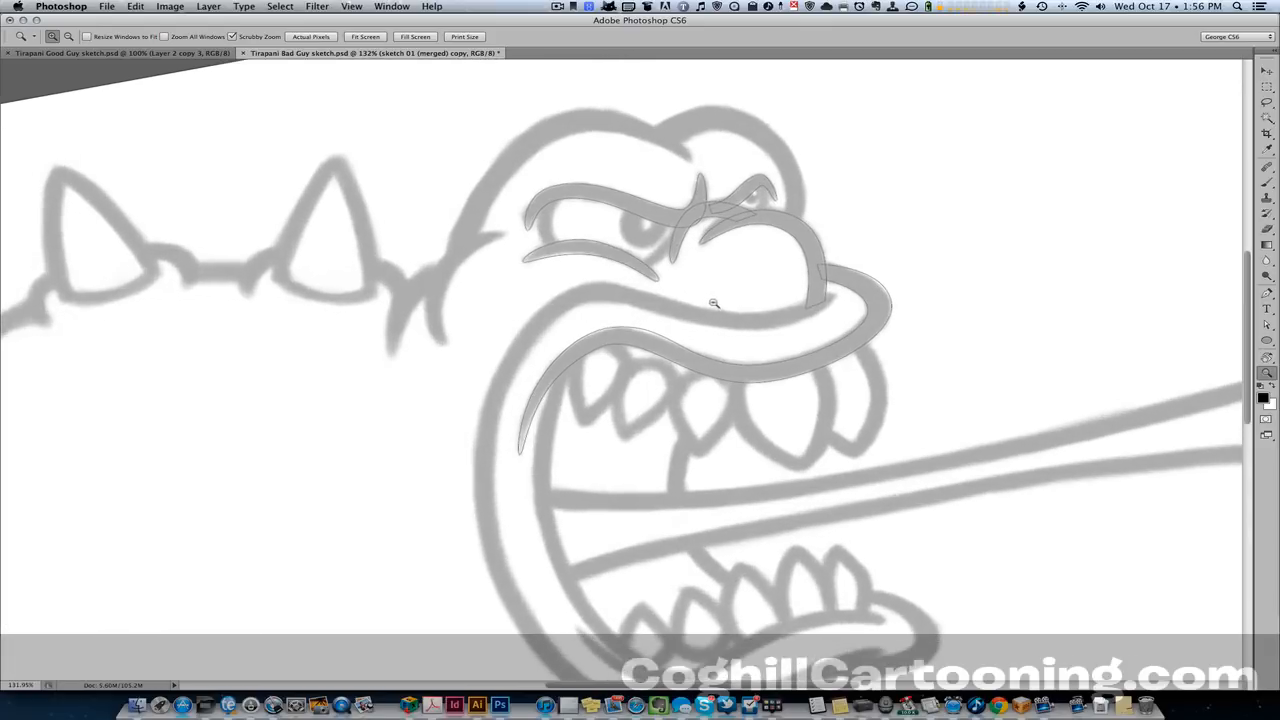
{"action": "key", "text": "r"}
{"action": "left_click_drag", "start_coordinate": [537, 463], "coordinate": [726, 454]}
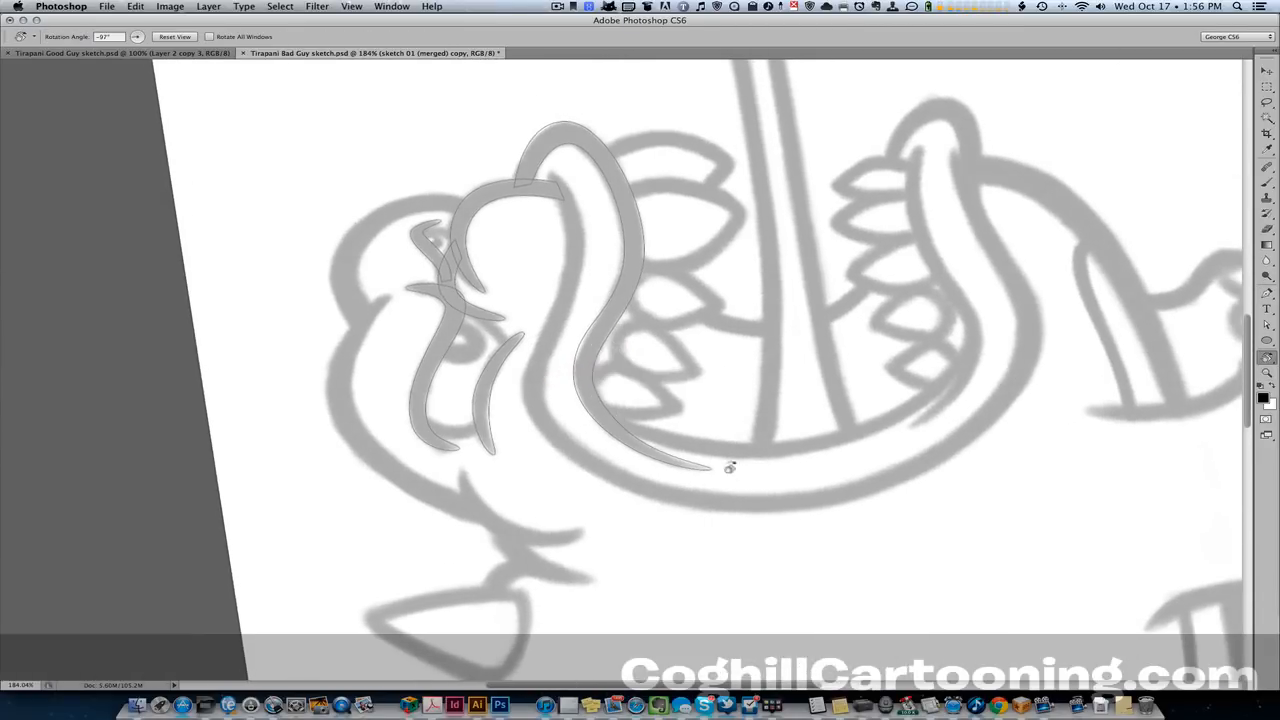
{"action": "key", "text": "p"}
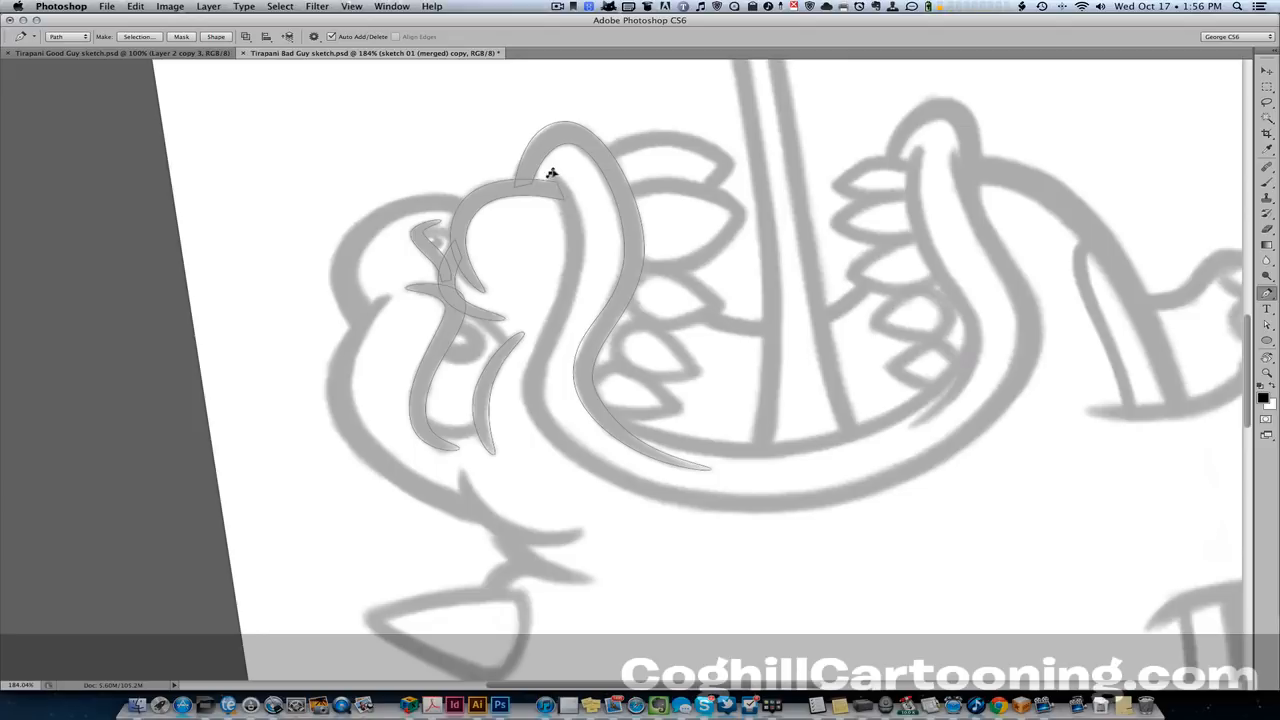
{"action": "left_click_drag", "start_coordinate": [585, 235], "coordinate": [587, 278]}
{"action": "left_click_drag", "start_coordinate": [545, 397], "coordinate": [549, 432]}
Continue the outer lip line's inner edge around the back of the mouth and along the lower lip
{"action": "key", "text": "r"}
{"action": "left_click_drag", "start_coordinate": [568, 500], "coordinate": [342, 308]}
{"action": "key", "text": "space"}
{"action": "left_click_drag", "start_coordinate": [420, 460], "coordinate": [340, 300]}
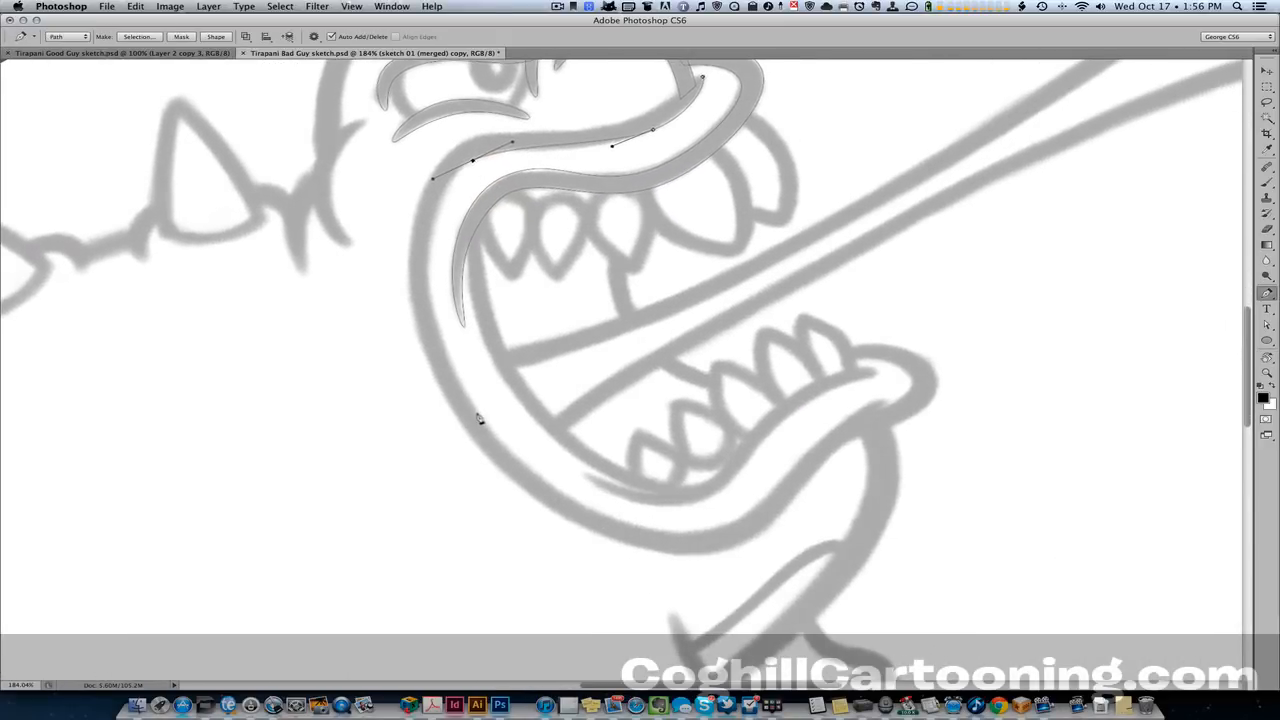
{"action": "left_click_drag", "start_coordinate": [478, 412], "coordinate": [375, 585]}
{"action": "key", "text": "r"}
{"action": "key", "text": "p"}
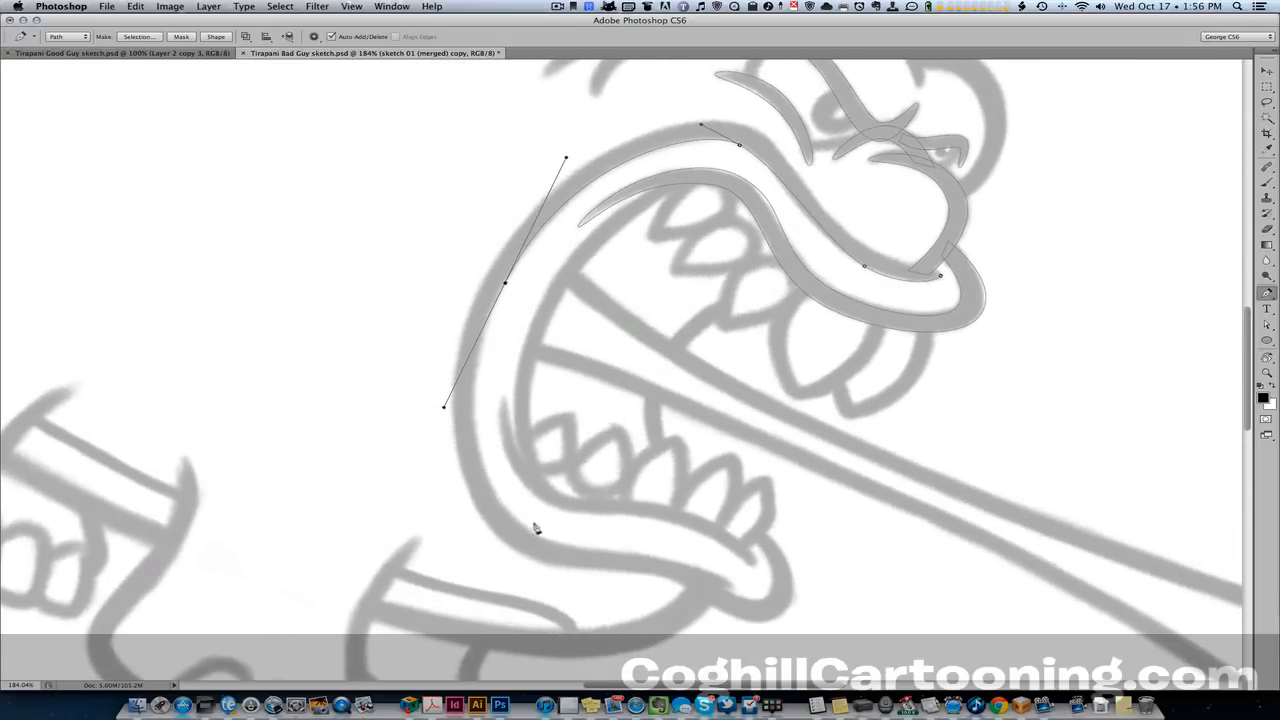
{"action": "left_click_drag", "start_coordinate": [527, 529], "coordinate": [795, 295]}
Trace the outer lip line's outer edge from its lower-lip tip back around the rear of the mouth
{"action": "key", "text": "r"}
{"action": "key", "text": "r"}
{"action": "key", "text": "p"}
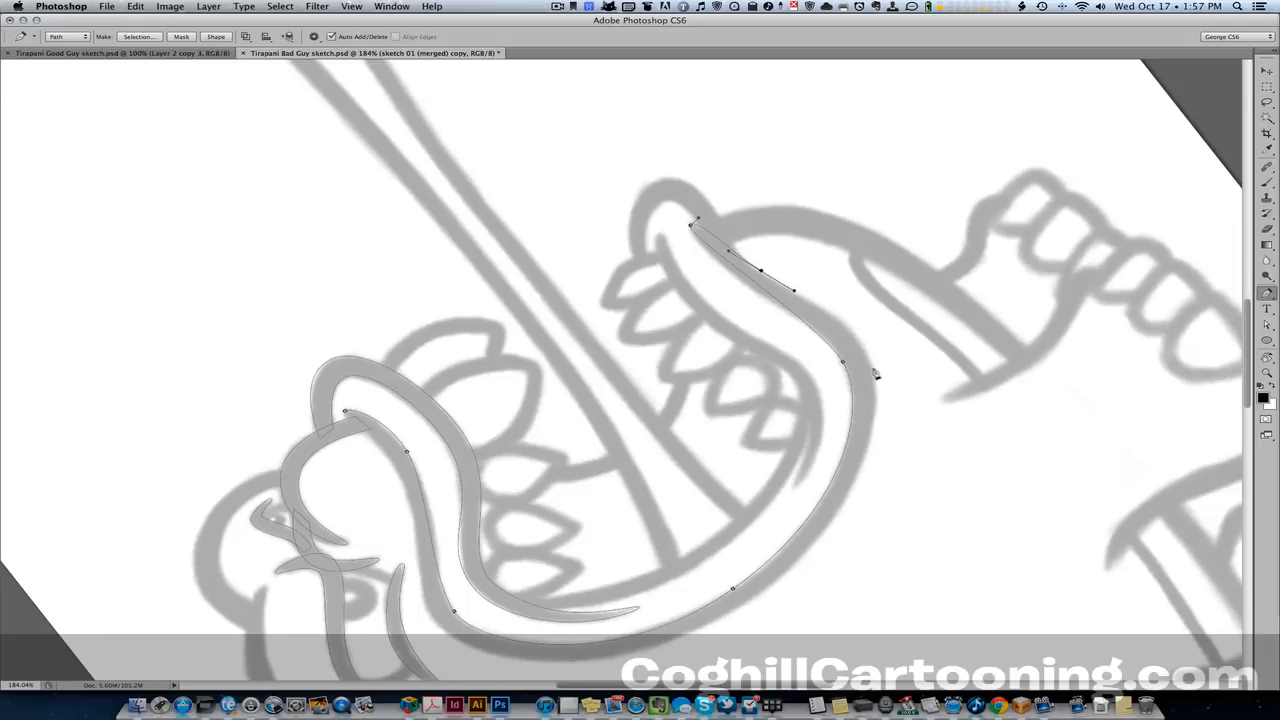
{"action": "left_click_drag", "start_coordinate": [875, 374], "coordinate": [740, 500]}
{"action": "key", "text": "r"}
{"action": "key", "text": "p"}
{"action": "left_click_drag", "start_coordinate": [890, 288], "coordinate": [958, 407]}
{"action": "key", "text": "r"}
{"action": "left_click_drag", "start_coordinate": [501, 432], "coordinate": [643, 502]}
{"action": "key", "text": "p"}
{"action": "left_click_drag", "start_coordinate": [706, 287], "coordinate": [576, 427]}
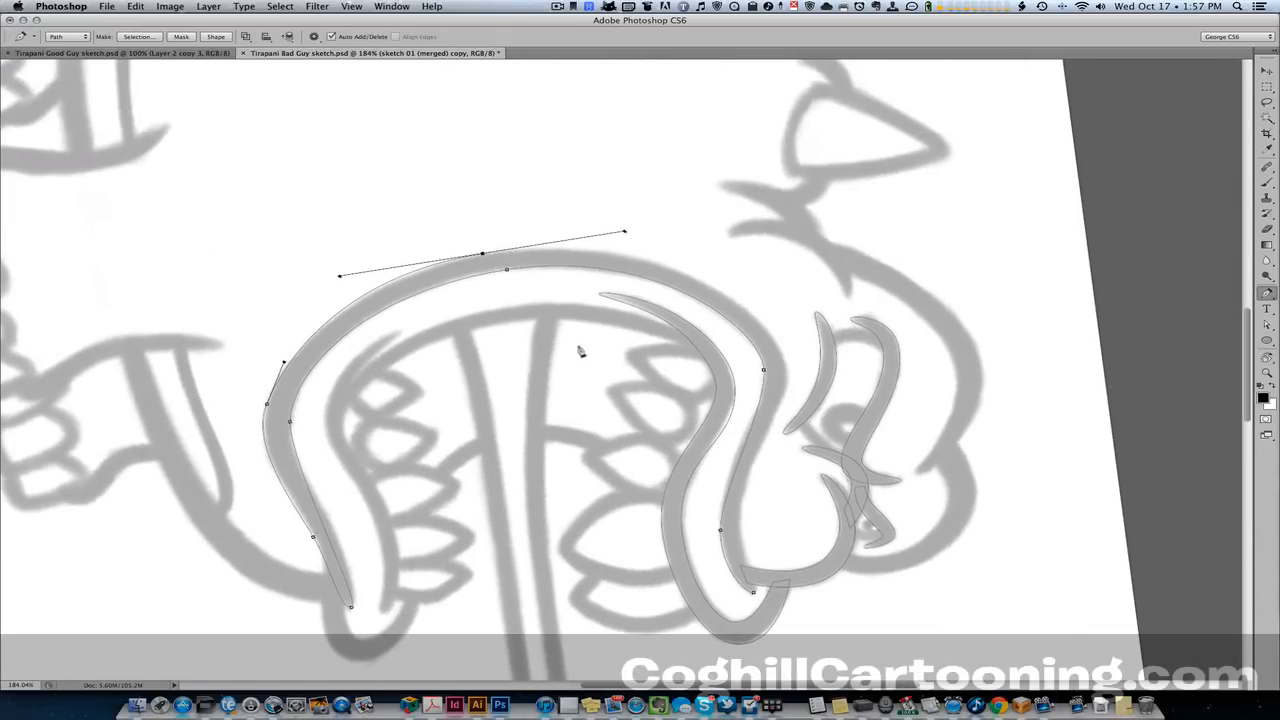
Carry the outer edge around onto the upper lip and close the outer lip path beneath the nose
{"action": "left_click_drag", "start_coordinate": [785, 366], "coordinate": [800, 450]}
{"action": "key", "text": "r"}
{"action": "left_click_drag", "start_coordinate": [702, 490], "coordinate": [850, 513]}
{"action": "key", "text": "p"}
{"action": "key", "text": "r"}
{"action": "left_click_drag", "start_coordinate": [490, 440], "coordinate": [658, 536]}
{"action": "key", "text": "p"}
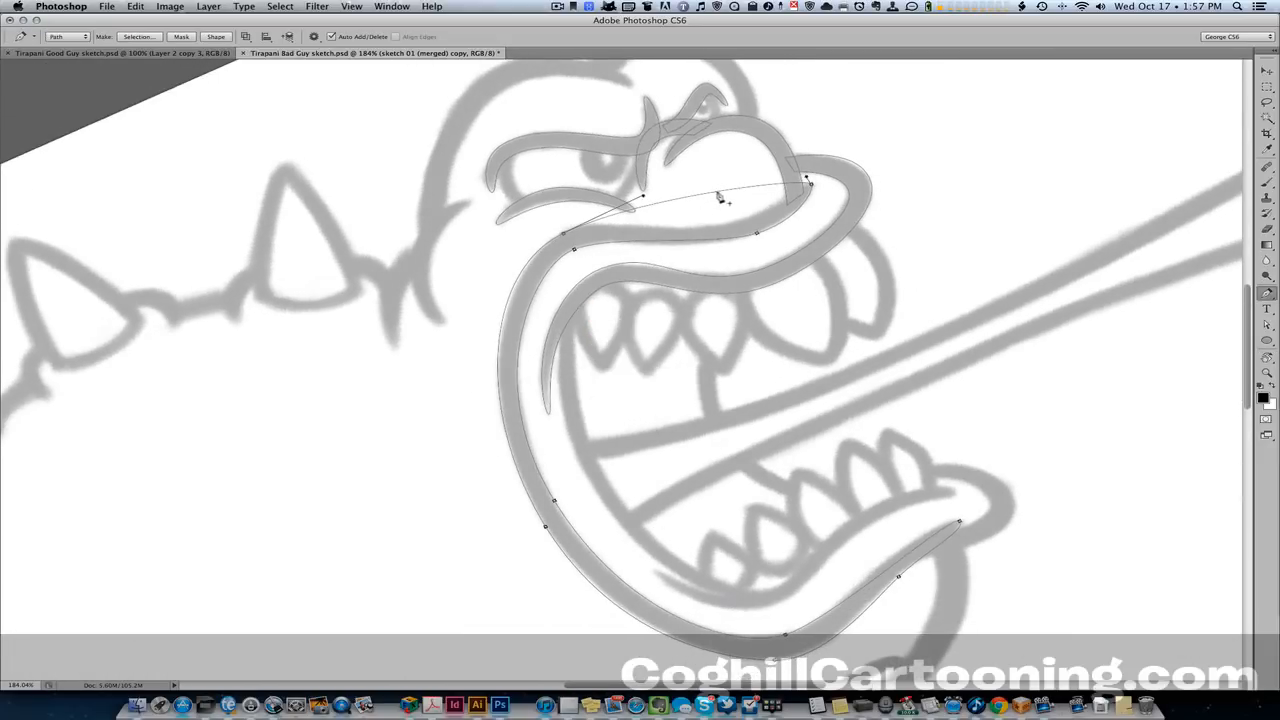
Add an anchor to the closing segment beneath the nose and move it onto the lip line's upper edge
{"action": "left_click", "coordinate": [719, 191]}
{"action": "left_click_drag", "start_coordinate": [723, 196], "coordinate": [729, 224]}
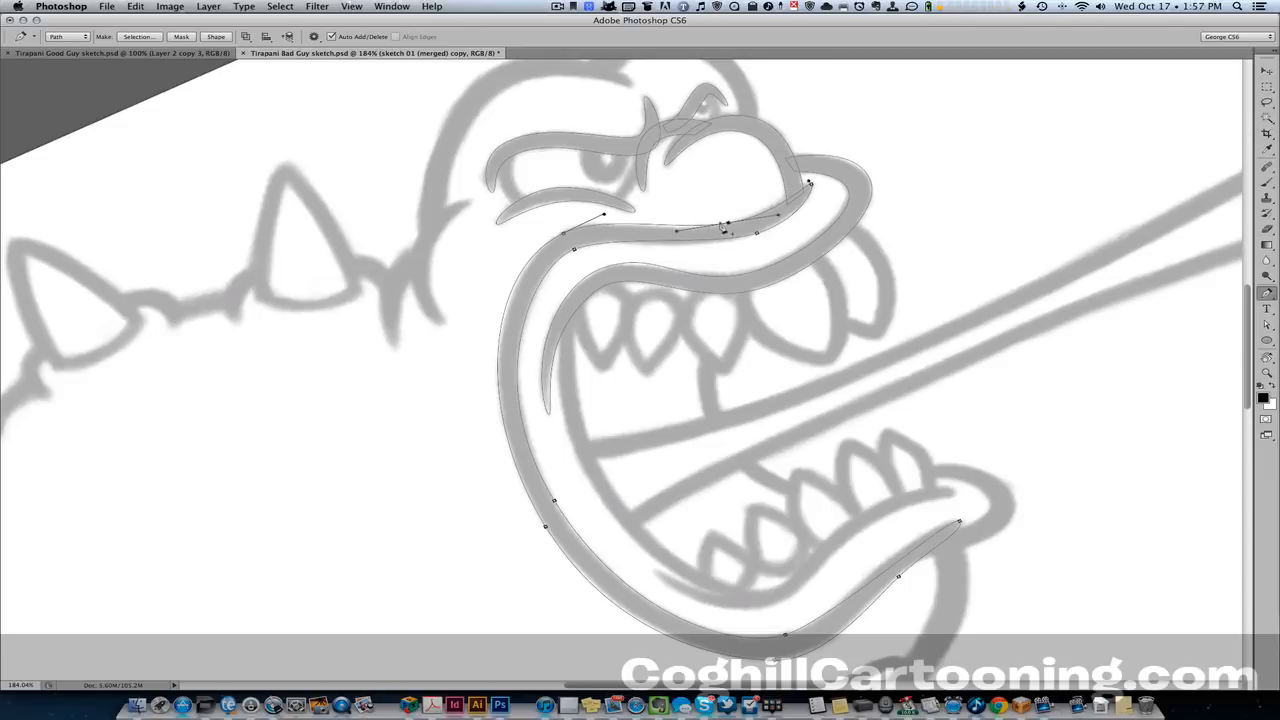
{"action": "left_click_drag", "start_coordinate": [688, 332], "coordinate": [697, 424]}
{"action": "left_click", "coordinate": [394, 403], "text": "super"}
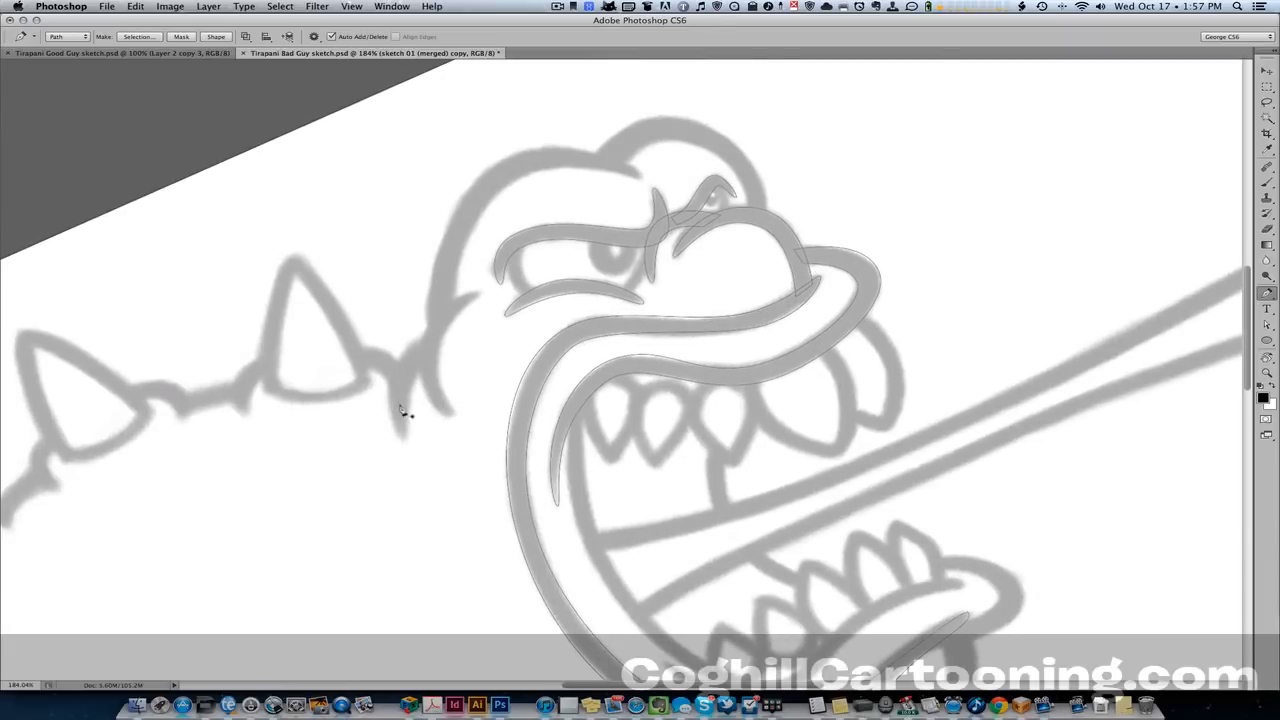
Add an anchor near the outer lip path's lower-lip end and move it onto the sketched line's outer edge
{"action": "left_click_drag", "start_coordinate": [651, 475], "coordinate": [671, 412]}
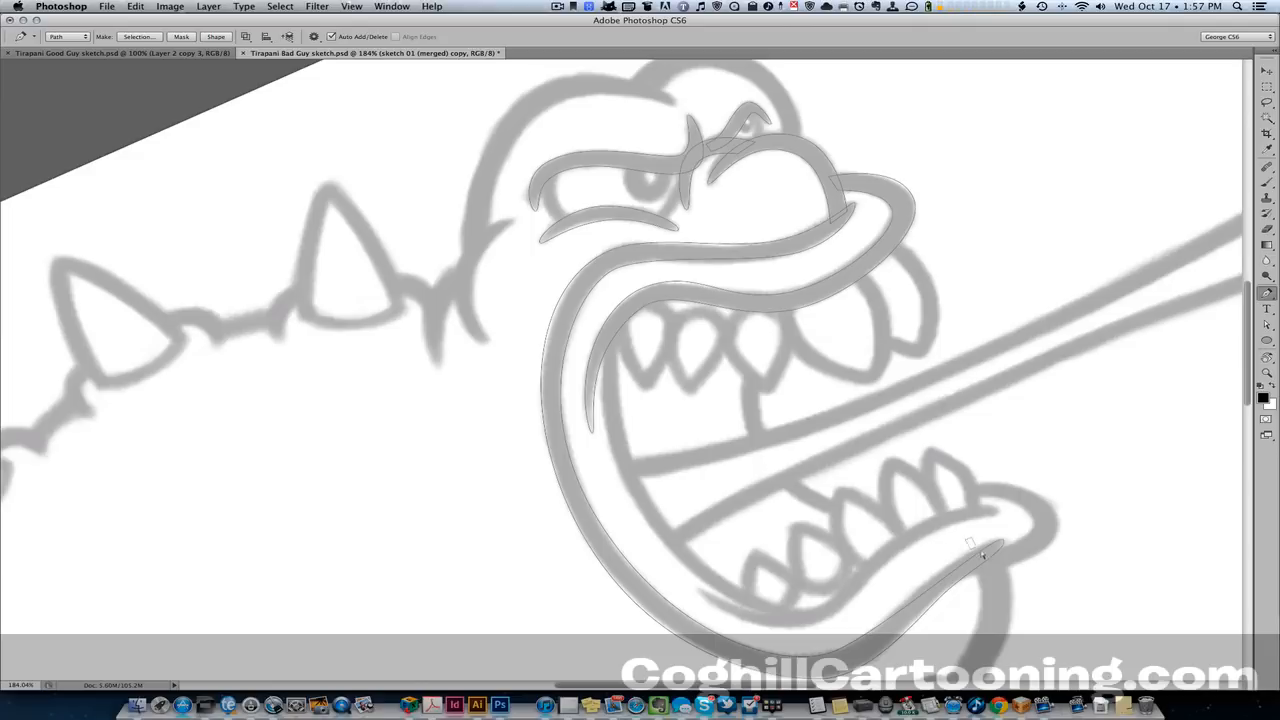
{"action": "left_click", "coordinate": [955, 573]}
{"action": "left_click_drag", "start_coordinate": [955, 573], "coordinate": [940, 596]}
{"action": "left_click", "coordinate": [1012, 570], "text": "super"}
{"action": "left_click_drag", "start_coordinate": [933, 524], "coordinate": [738, 491]}
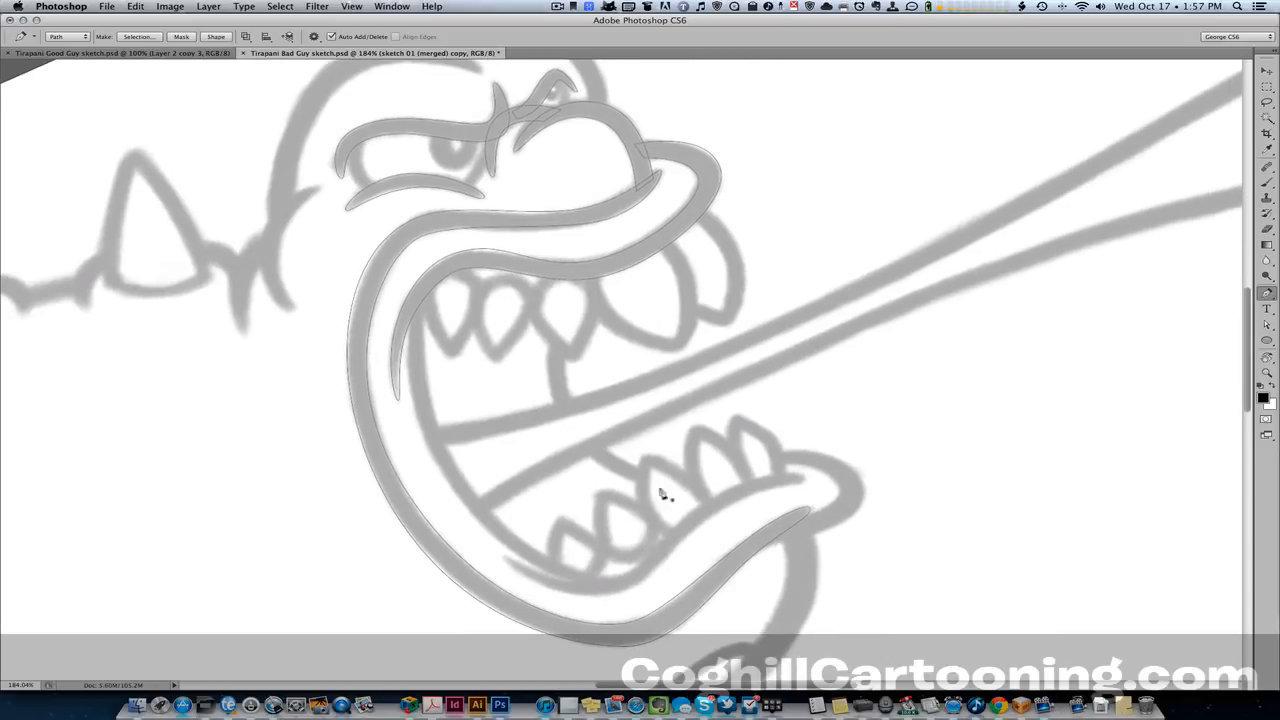
Trace a closed path around the curled tip of the lower lip, from the front tooth to the outer lip line
{"action": "key", "text": "r"}
{"action": "left_click_drag", "start_coordinate": [661, 494], "coordinate": [873, 348]}
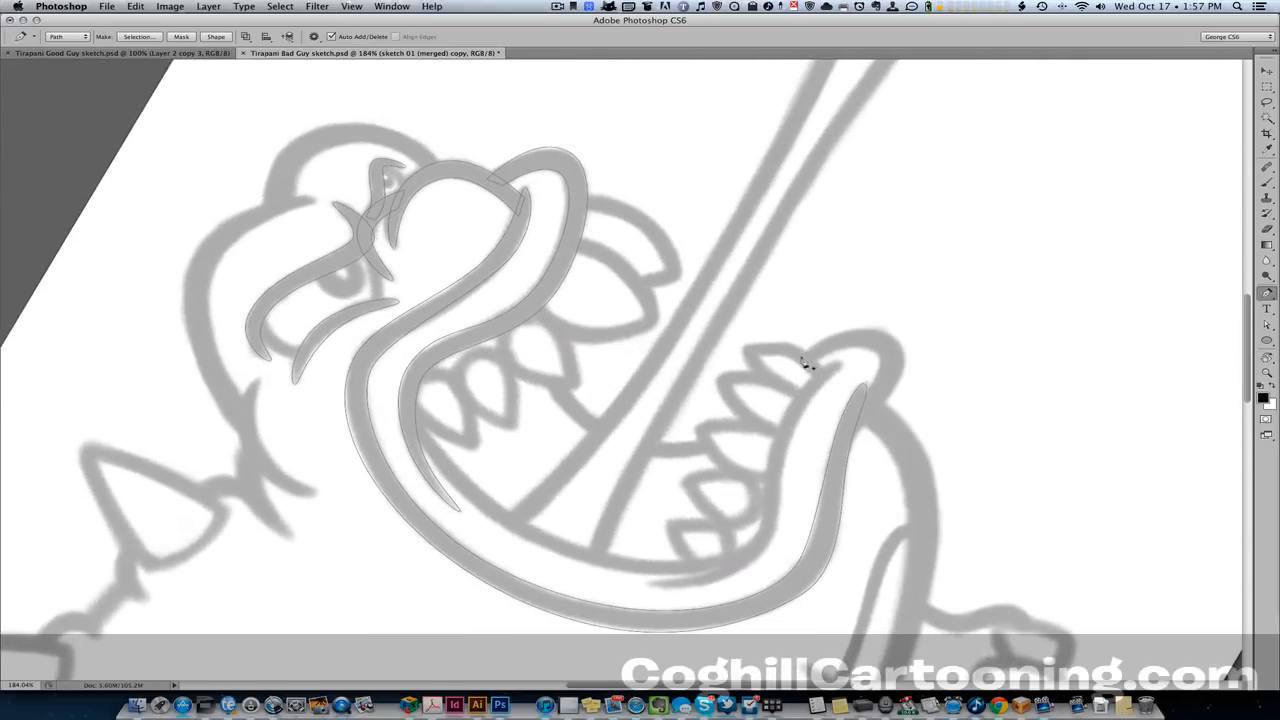
{"action": "key", "text": "r"}
{"action": "left_click_drag", "start_coordinate": [899, 470], "coordinate": [890, 521]}
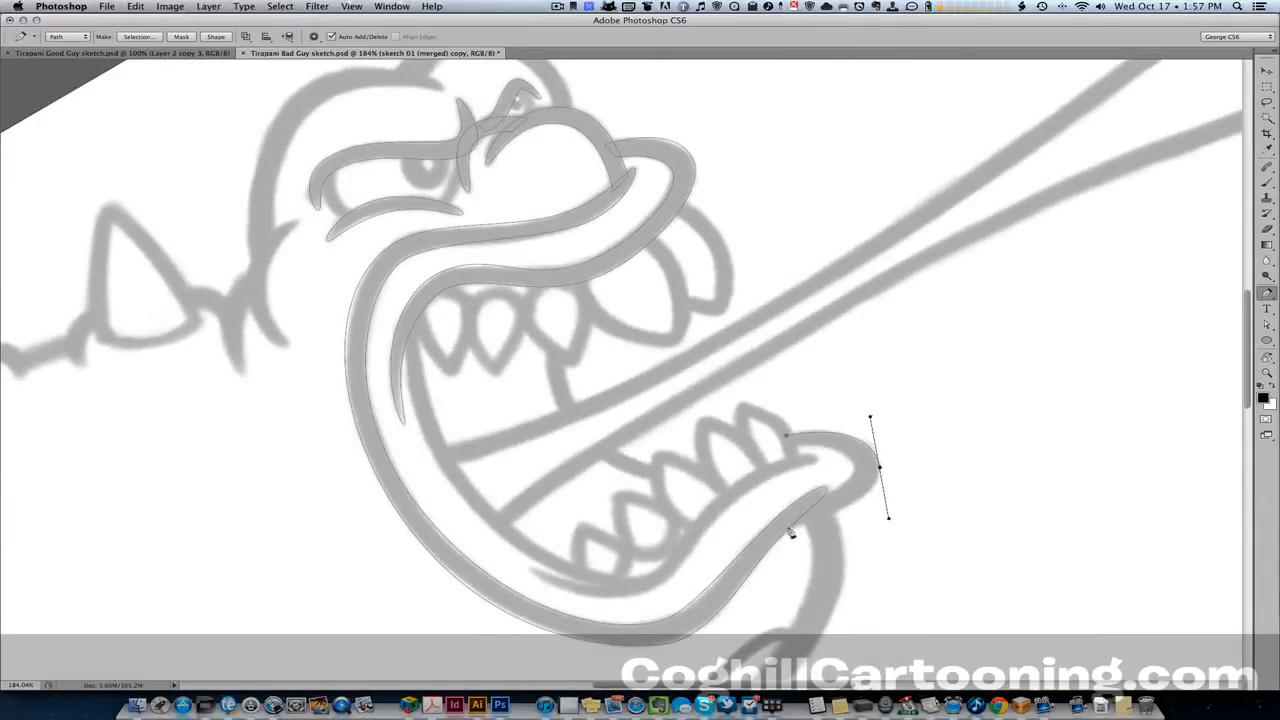
{"action": "left_click_drag", "start_coordinate": [797, 524], "coordinate": [807, 521]}
{"action": "key", "text": "r"}
{"action": "left_click_drag", "start_coordinate": [520, 567], "coordinate": [640, 242]}
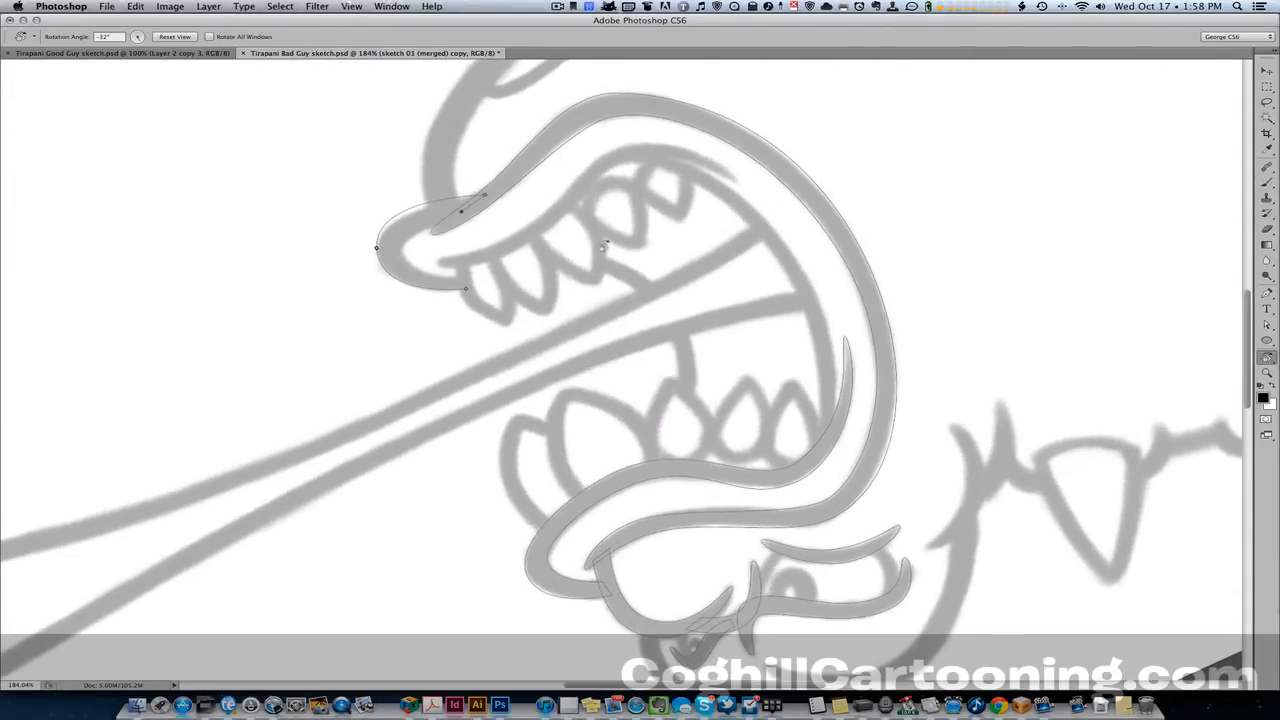
{"action": "key", "text": "p"}
{"action": "left_click_drag", "start_coordinate": [402, 252], "coordinate": [406, 271]}
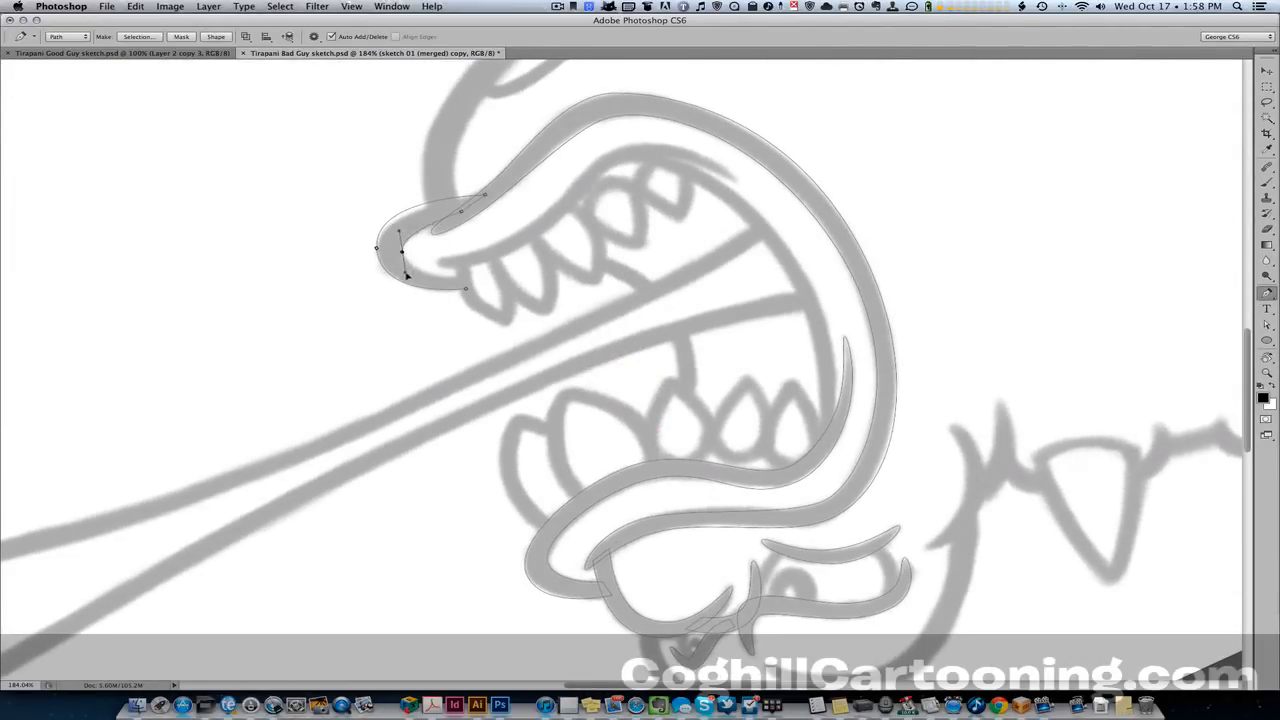
{"action": "left_click", "coordinate": [464, 278]}
{"action": "left_click_drag", "start_coordinate": [508, 284], "coordinate": [524, 361]}
Trace the lip-side edge of the lower lip's inner line from the lip tip to its tapered end behind the teeth
{"action": "key", "text": "r"}
{"action": "left_click_drag", "start_coordinate": [401, 450], "coordinate": [655, 410]}
{"action": "key", "text": "p"}
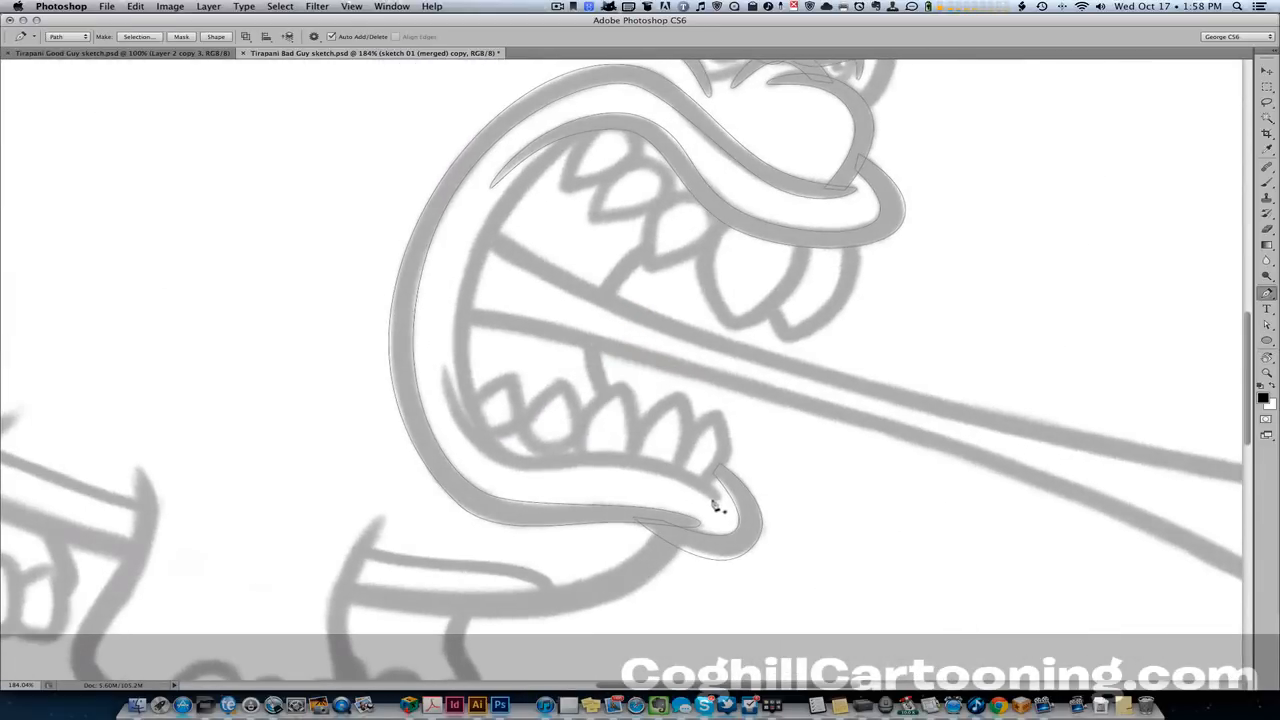
{"action": "left_click_drag", "start_coordinate": [722, 498], "coordinate": [716, 502]}
{"action": "key", "text": "r"}
{"action": "left_click_drag", "start_coordinate": [551, 479], "coordinate": [683, 214]}
{"action": "key", "text": "p"}
{"action": "left_click", "coordinate": [718, 327]}
{"action": "left_click_drag", "start_coordinate": [720, 330], "coordinate": [757, 368]}
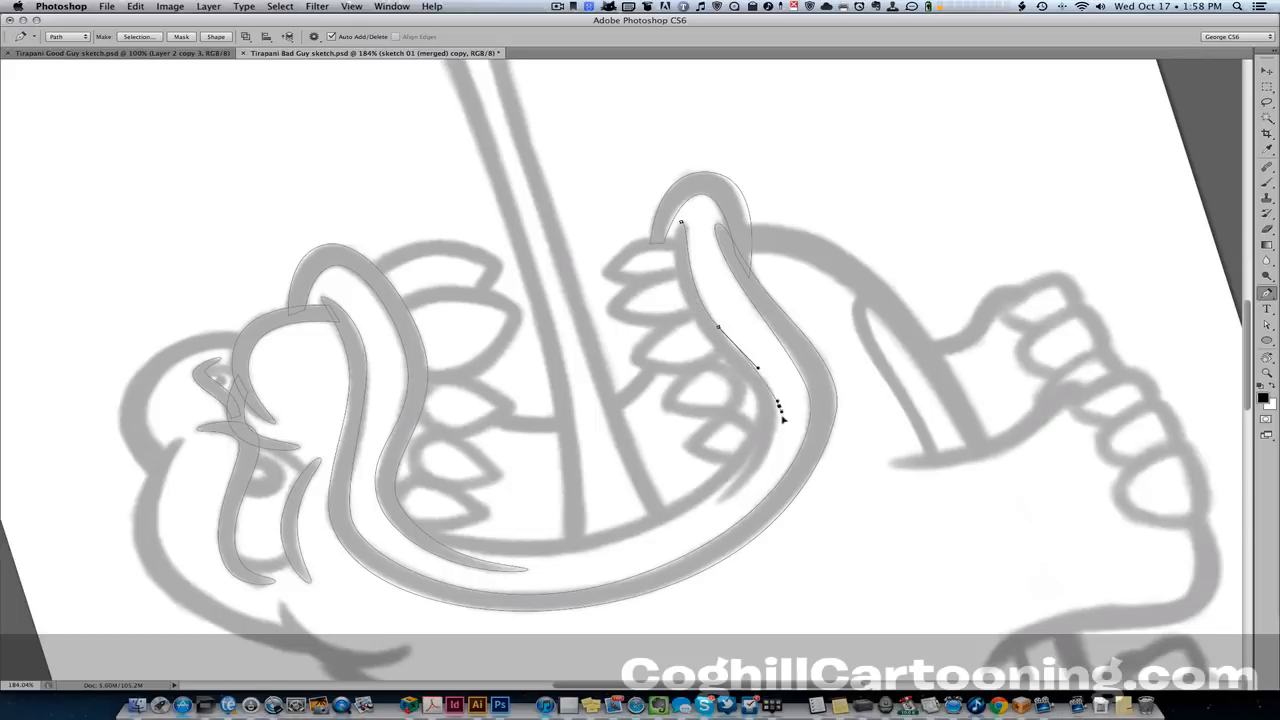
{"action": "key", "text": "r"}
{"action": "left_click_drag", "start_coordinate": [785, 447], "coordinate": [840, 219]}
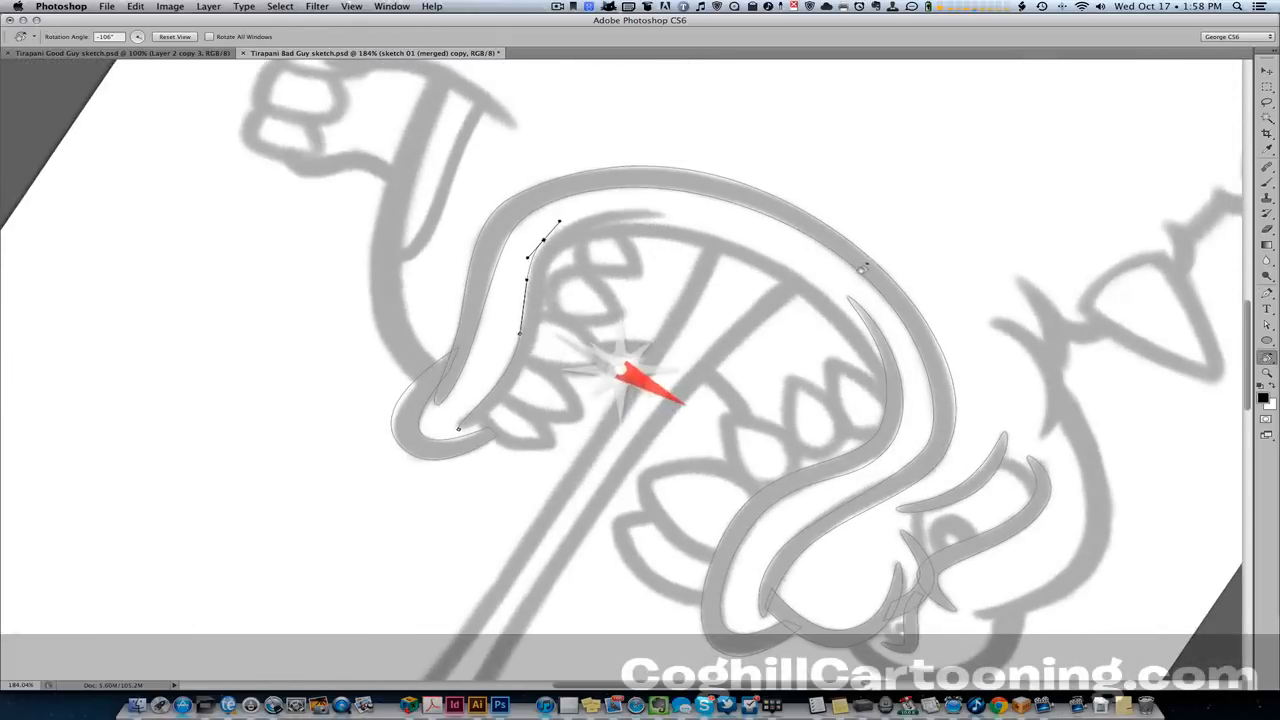
{"action": "key", "text": "p"}
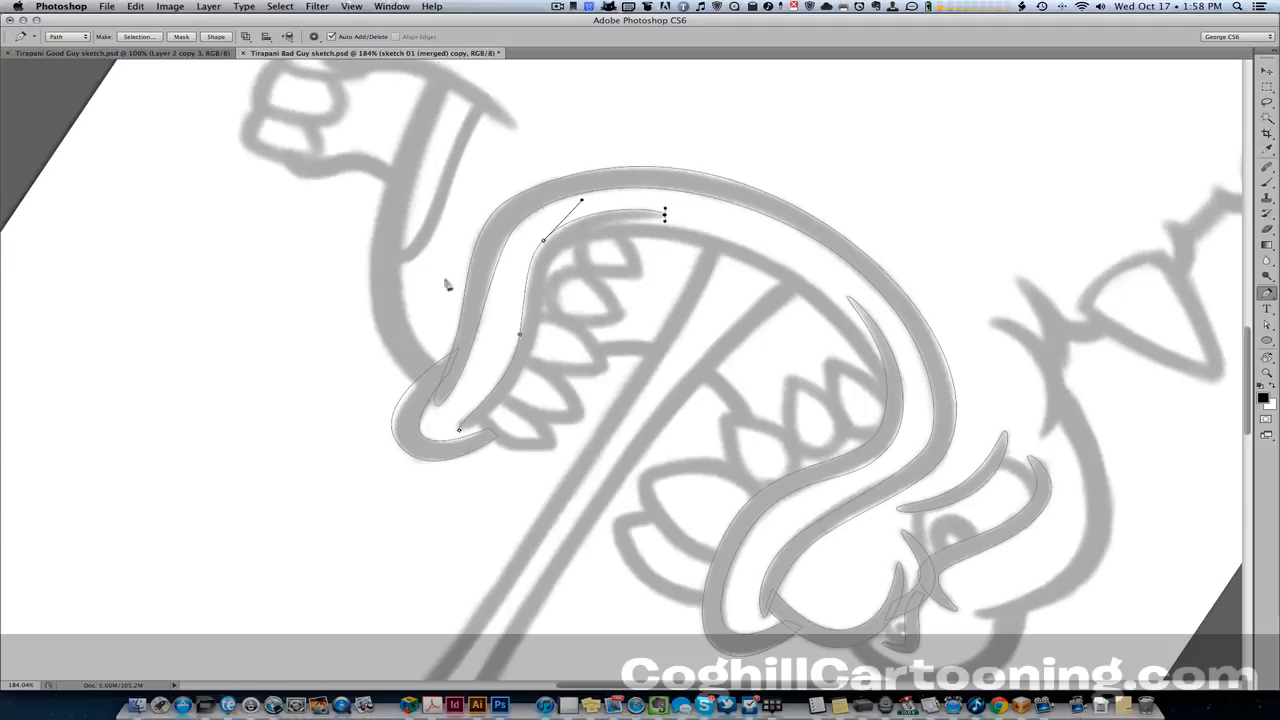
Trace the tooth-side edge of the lower lip's inner line and close the path at the lip tip
{"action": "key", "text": "r"}
{"action": "left_click_drag", "start_coordinate": [447, 284], "coordinate": [457, 466]}
{"action": "key", "text": "p"}
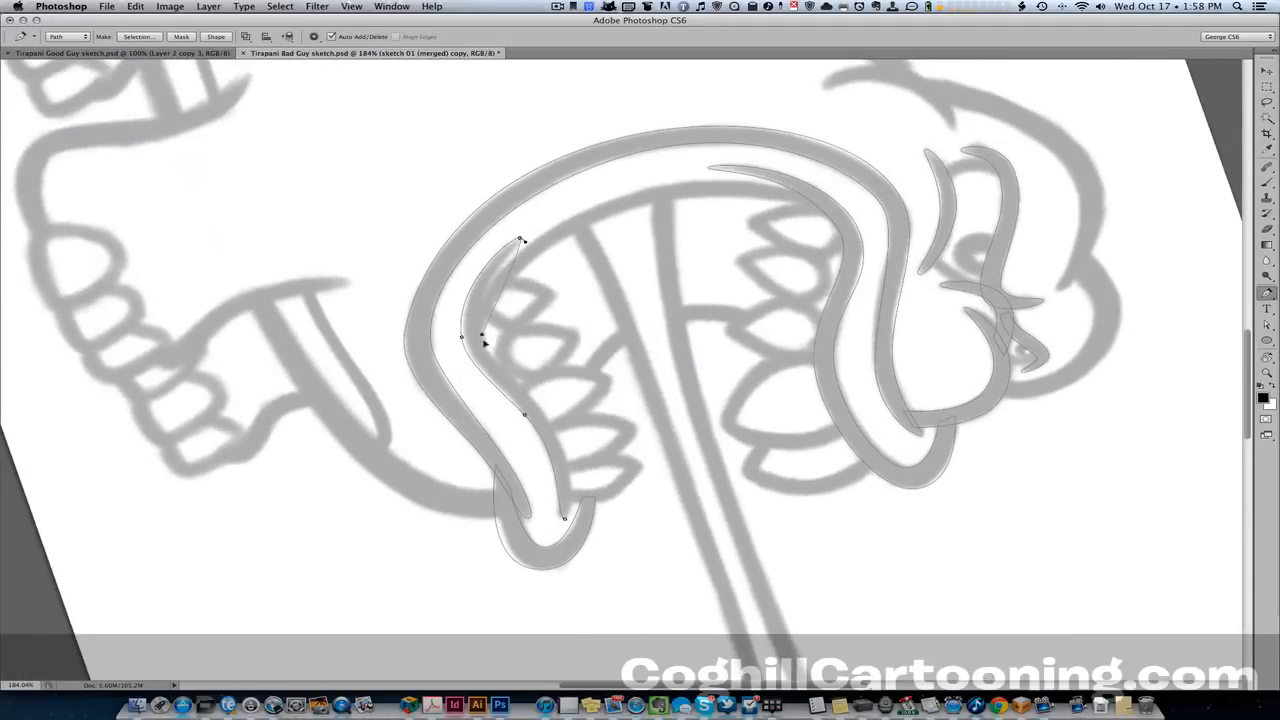
{"action": "left_click_drag", "start_coordinate": [491, 369], "coordinate": [495, 386]}
{"action": "left_click_drag", "start_coordinate": [563, 452], "coordinate": [574, 503]}
{"action": "left_click", "coordinate": [566, 522]}
{"action": "left_click_drag", "start_coordinate": [565, 520], "coordinate": [563, 518]}
{"action": "left_click", "coordinate": [461, 339]}
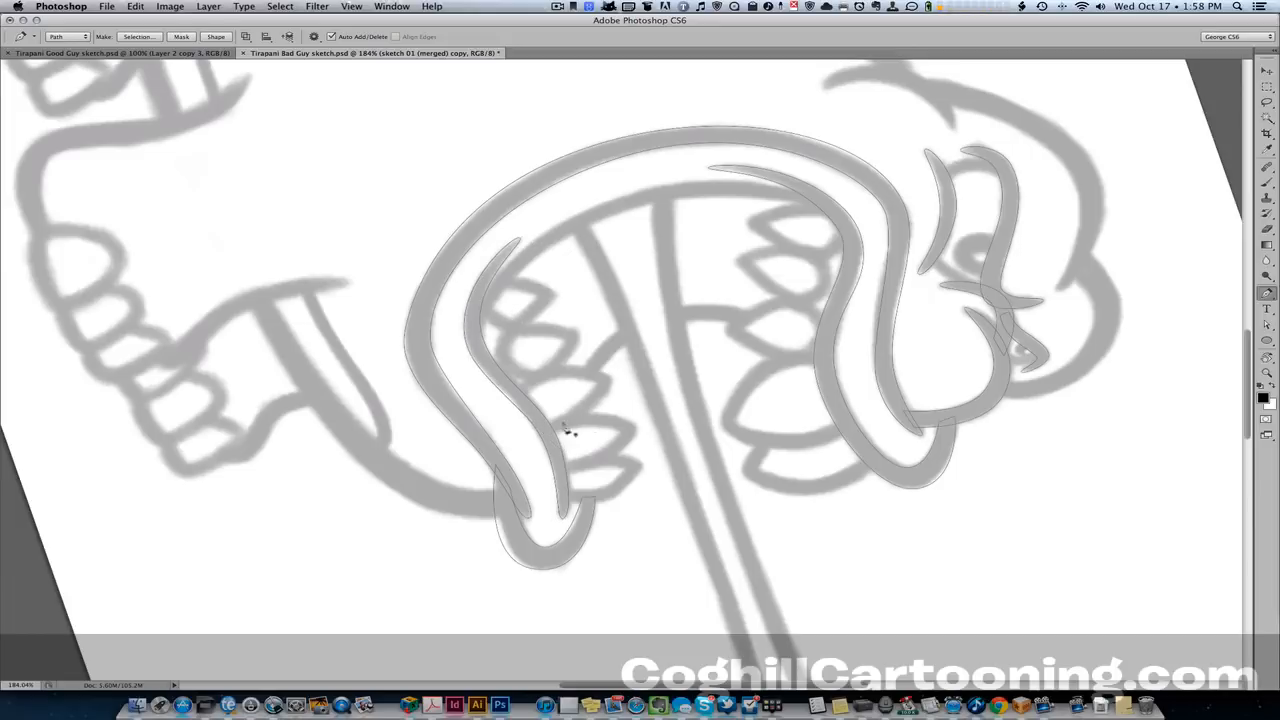
Trace the first edge of the curved line inside the mouth, from the upper teeth across the tongue to the lower teeth
{"action": "key", "text": "r"}
{"action": "left_click_drag", "start_coordinate": [575, 430], "coordinate": [619, 498]}
{"action": "key", "text": "p"}
{"action": "scroll", "coordinate": [612, 440], "scroll_direction": "up", "scroll_amount": 6}
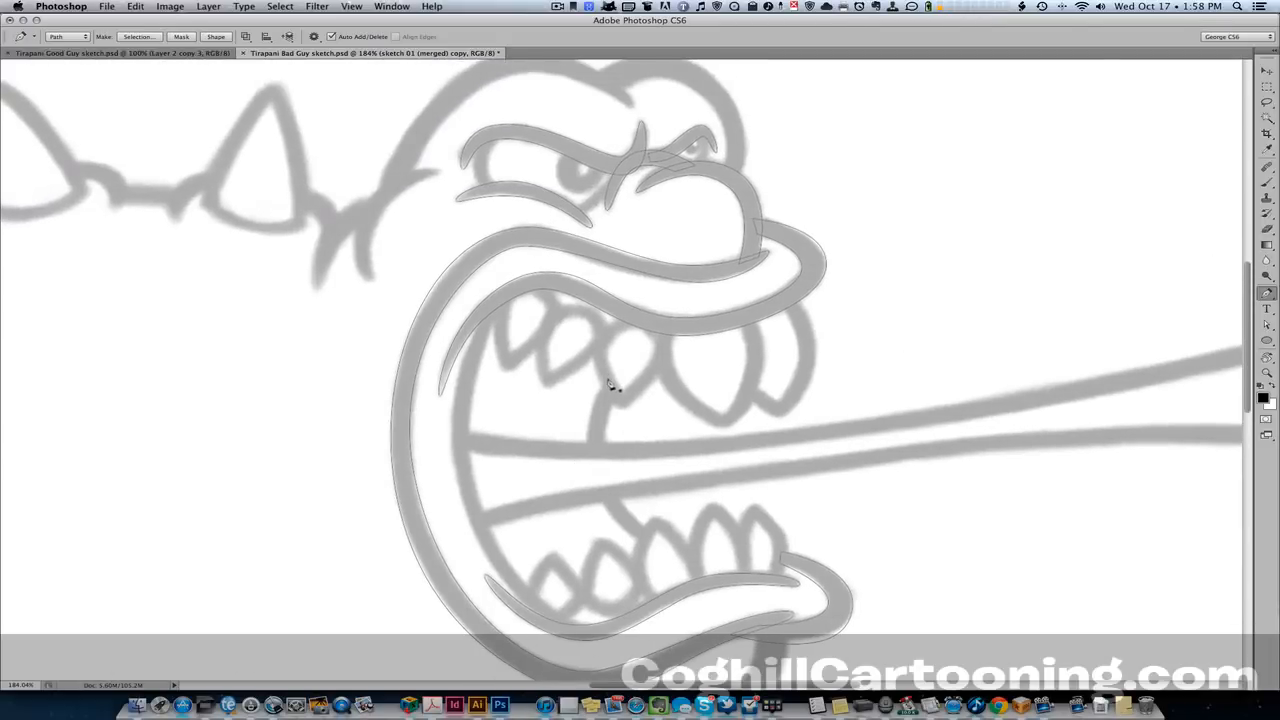
{"action": "left_click", "coordinate": [608, 381]}
{"action": "key", "text": "r"}
{"action": "left_click_drag", "start_coordinate": [452, 465], "coordinate": [517, 549]}
{"action": "key", "text": "p"}
{"action": "left_click_drag", "start_coordinate": [663, 477], "coordinate": [713, 508]}
Trace the return edge of the curved line inside the mouth and close its path at the upper tooth
{"action": "key", "text": "r"}
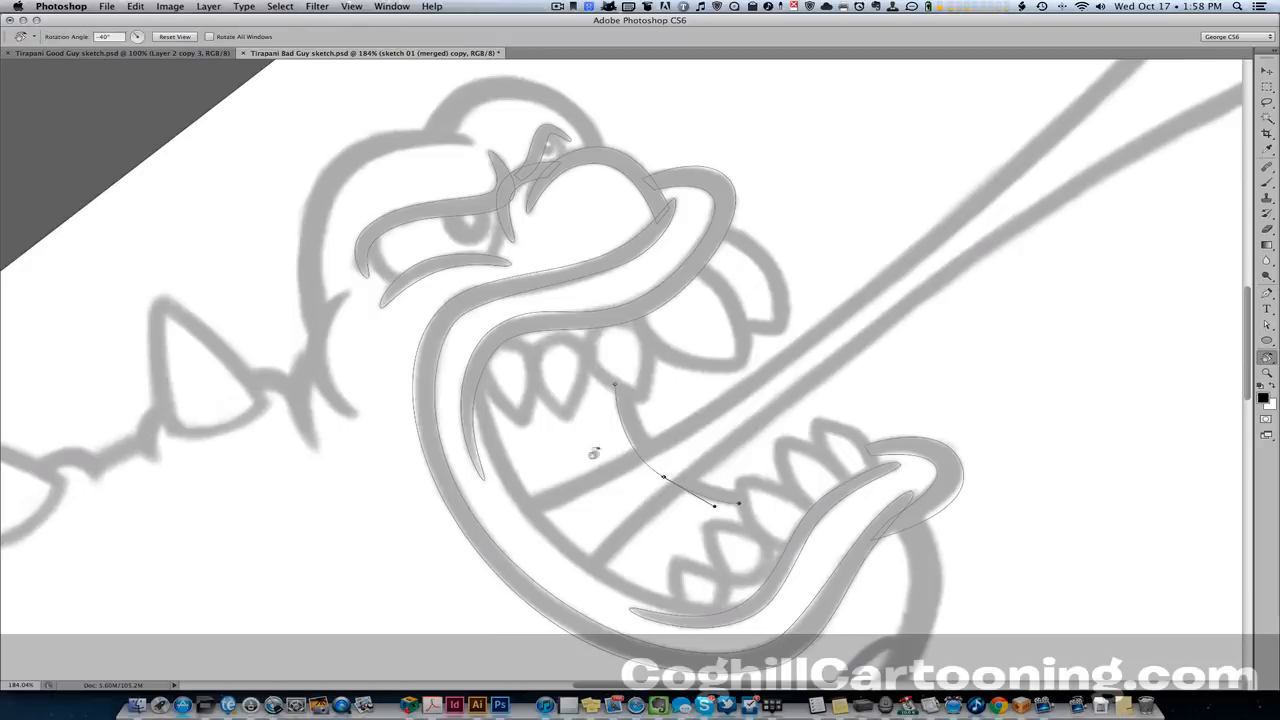
{"action": "left_click_drag", "start_coordinate": [467, 457], "coordinate": [809, 285]}
{"action": "key", "text": "p"}
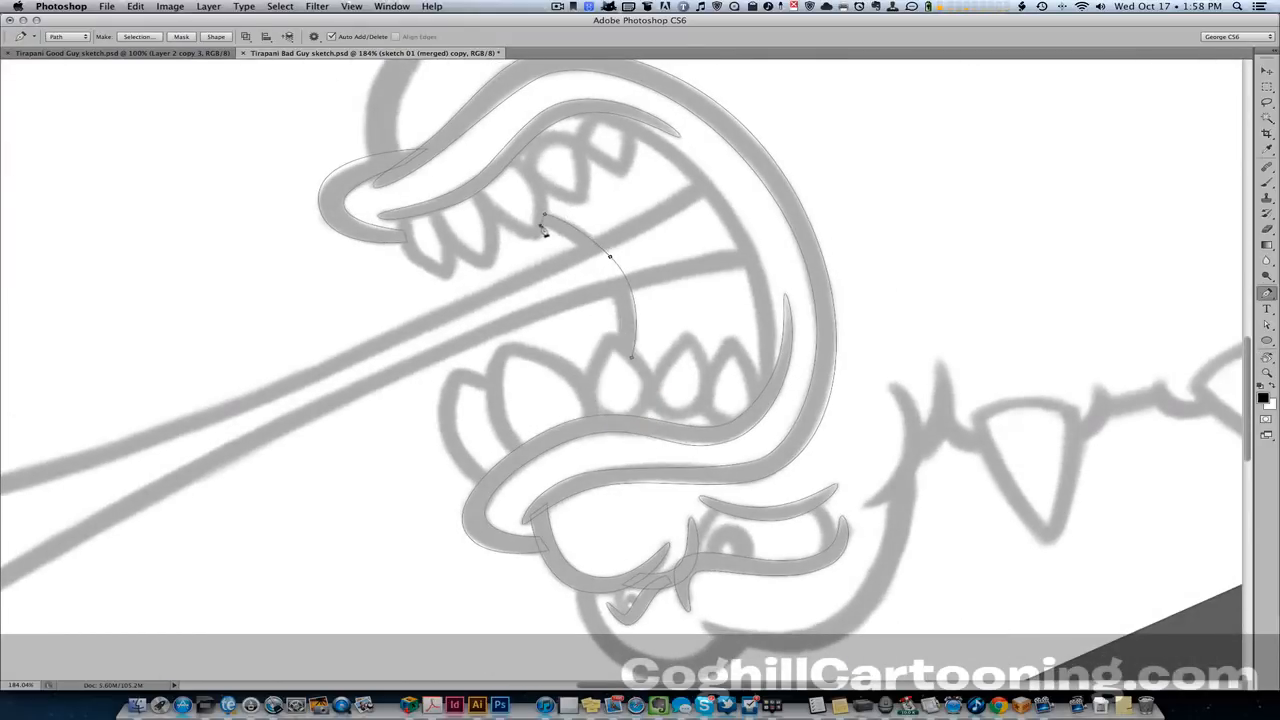
{"action": "left_click_drag", "start_coordinate": [608, 281], "coordinate": [690, 363]}
{"action": "left_click", "coordinate": [619, 349]}
{"action": "left_click", "coordinate": [632, 358]}
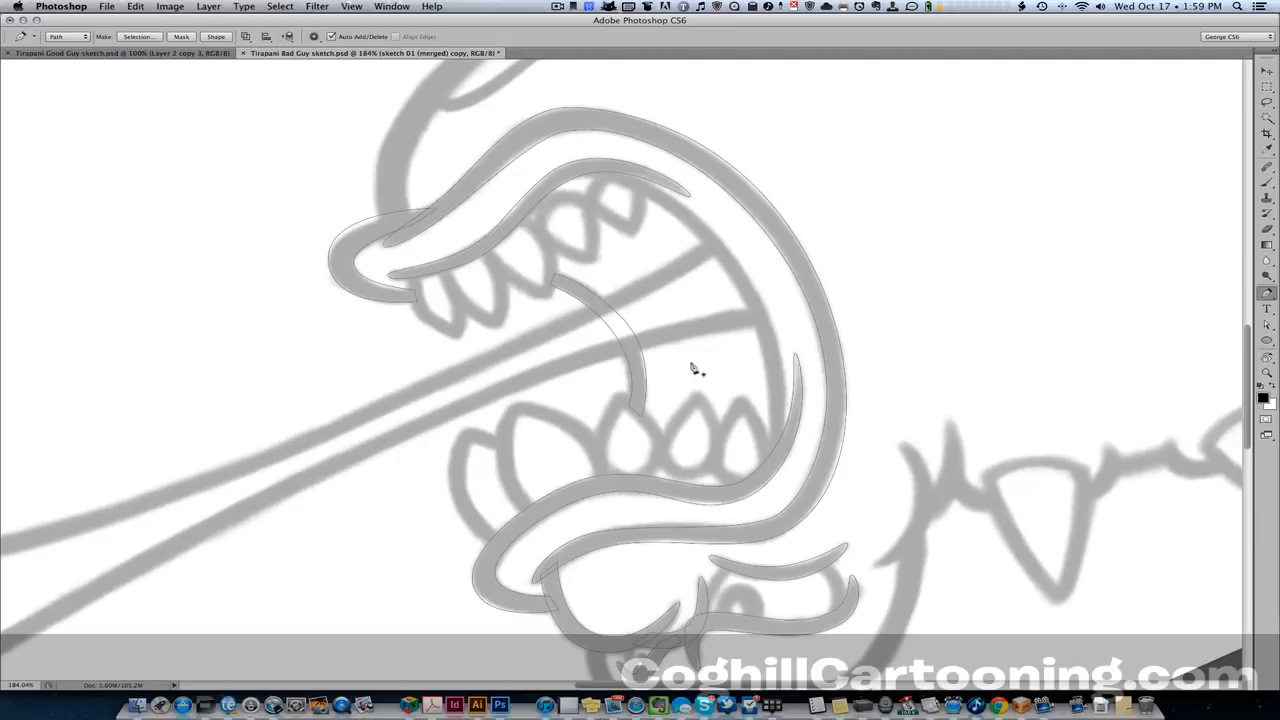
{"action": "left_click_drag", "start_coordinate": [714, 367], "coordinate": [718, 394]}
Trace the mouth opening's rear line with a path running from the upper lip to the lower lip and back
{"action": "key", "text": "r"}
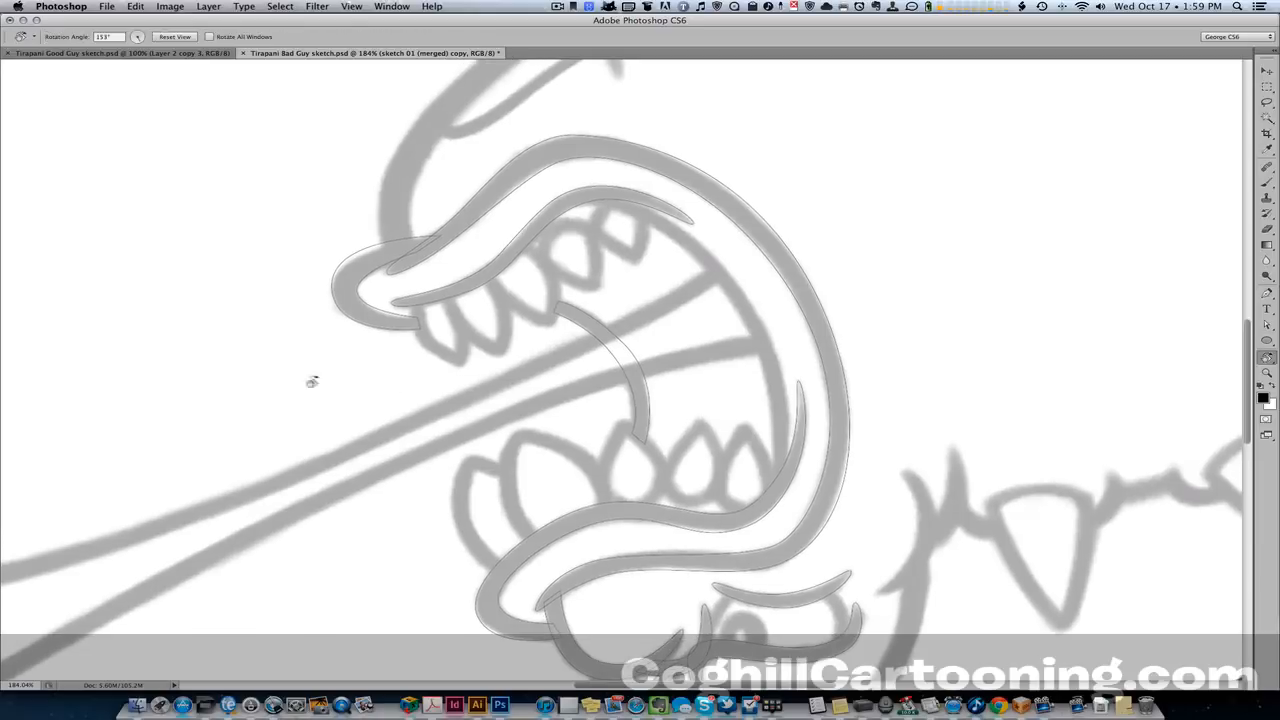
{"action": "left_click_drag", "start_coordinate": [316, 398], "coordinate": [837, 363]}
{"action": "key", "text": "p"}
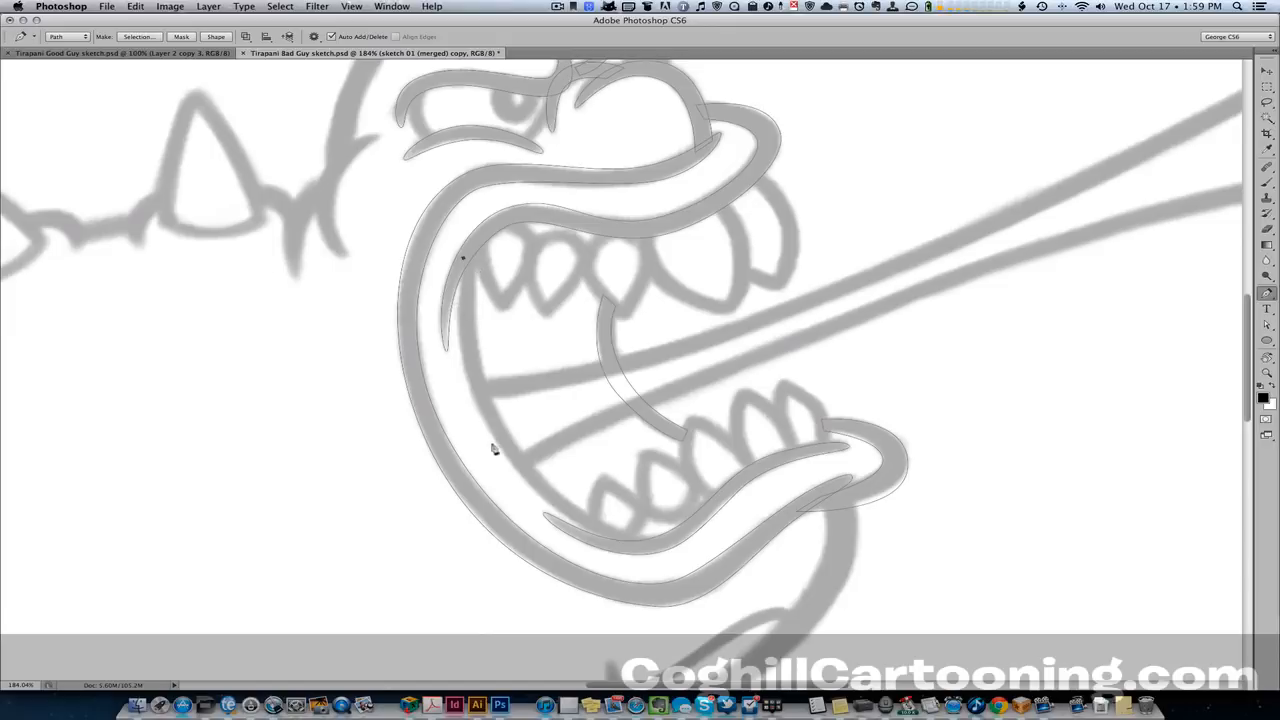
{"action": "left_click_drag", "start_coordinate": [493, 436], "coordinate": [630, 548]}
{"action": "key", "text": "r"}
{"action": "left_click_drag", "start_coordinate": [337, 549], "coordinate": [789, 414]}
{"action": "key", "text": "p"}
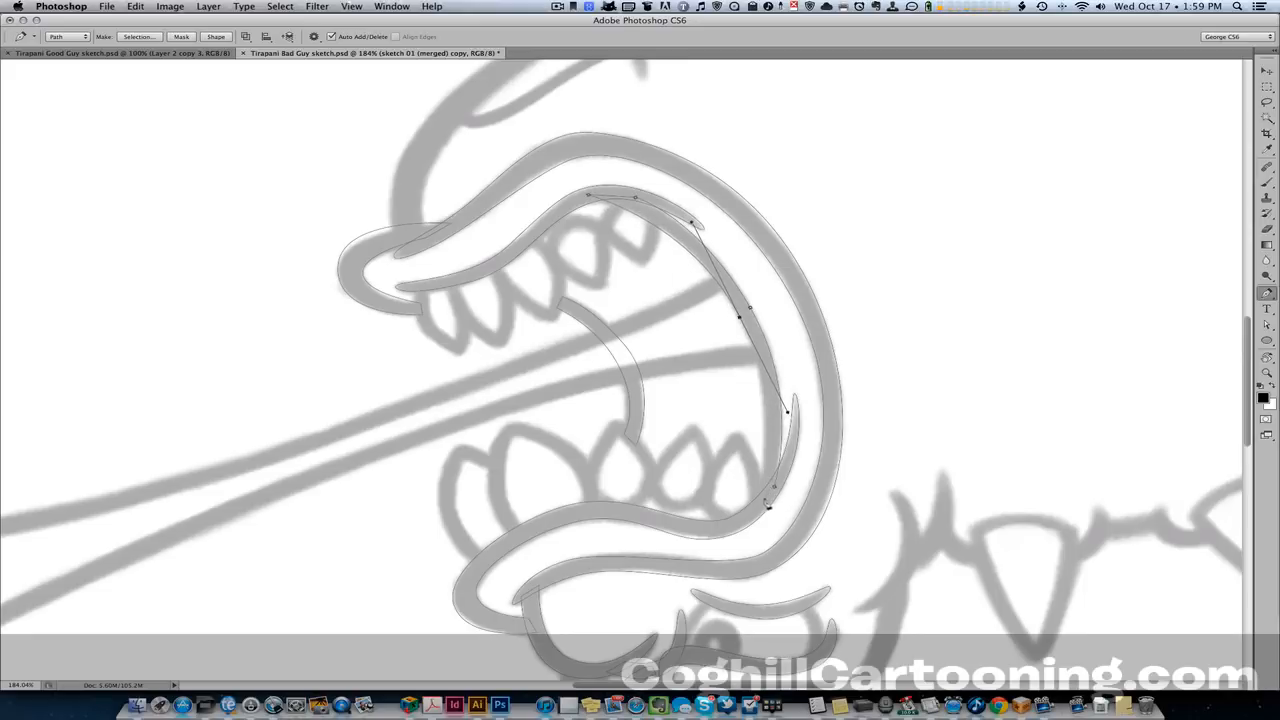
Close the mouth opening's rear path at the upper lip and select its upper end anchor
{"action": "left_click", "coordinate": [764, 510]}
{"action": "left_click", "coordinate": [775, 488]}
{"action": "left_click", "coordinate": [761, 504], "text": "super"}
{"action": "left_click", "coordinate": [774, 488], "text": "super"}
{"action": "key", "text": "r"}
{"action": "left_click_drag", "start_coordinate": [314, 334], "coordinate": [980, 463]}
{"action": "key", "text": "p"}
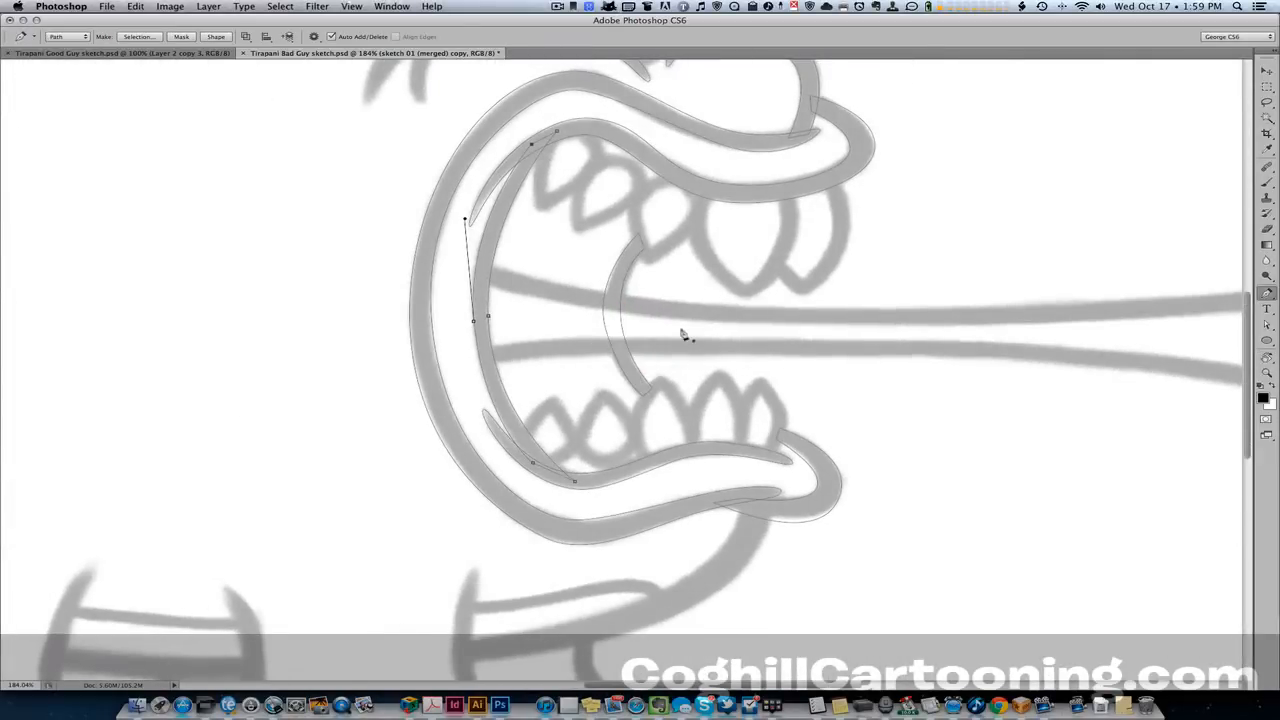
{"action": "scroll", "coordinate": [686, 300], "scroll_direction": "up", "scroll_amount": 5}
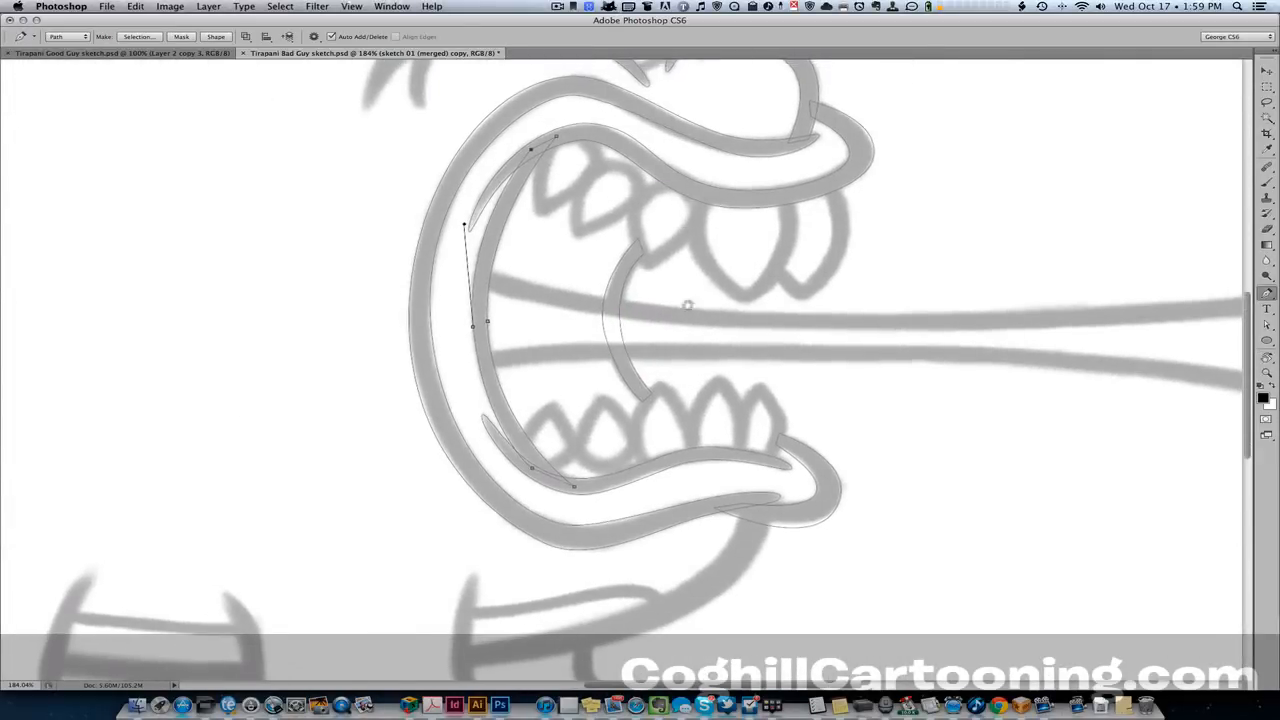
{"action": "scroll", "coordinate": [474, 300], "scroll_direction": "left", "scroll_amount": 3}
{"action": "scroll", "coordinate": [474, 300], "scroll_direction": "up", "scroll_amount": 2}
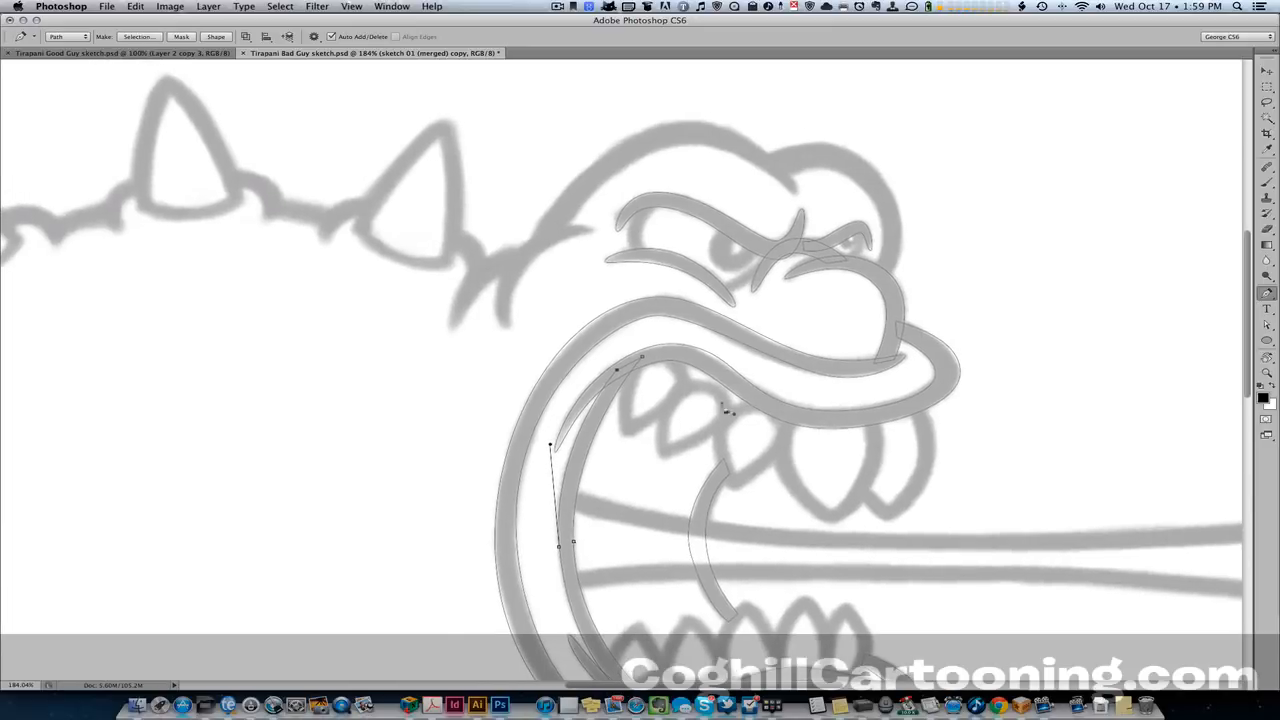